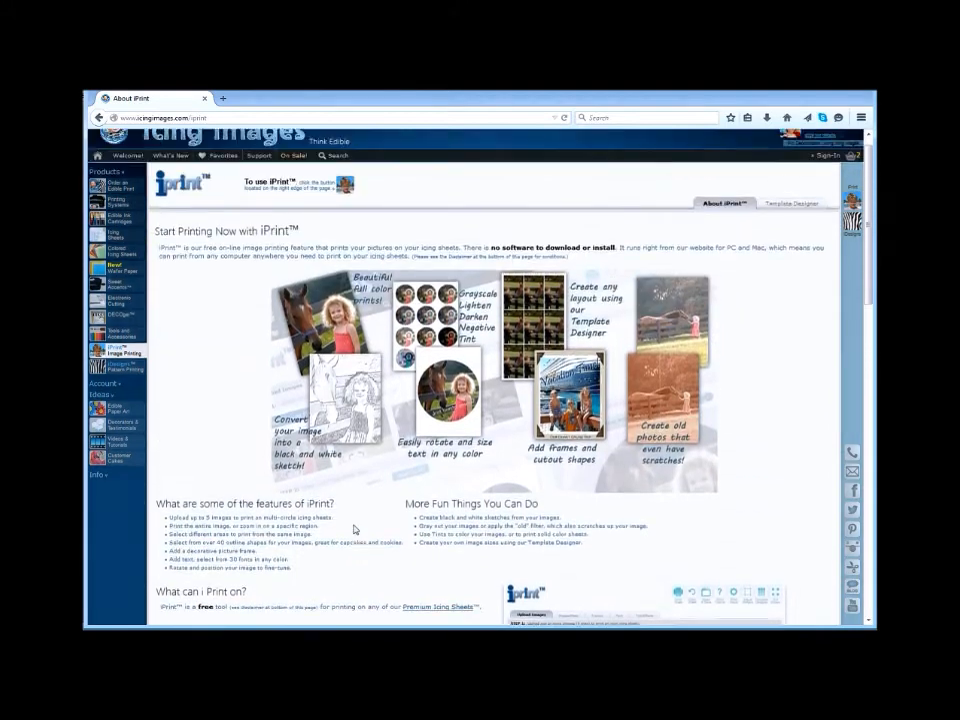
- Reach iPrint through iDesigns and sign in with the saved account e-mail and password
left_click(120, 384)
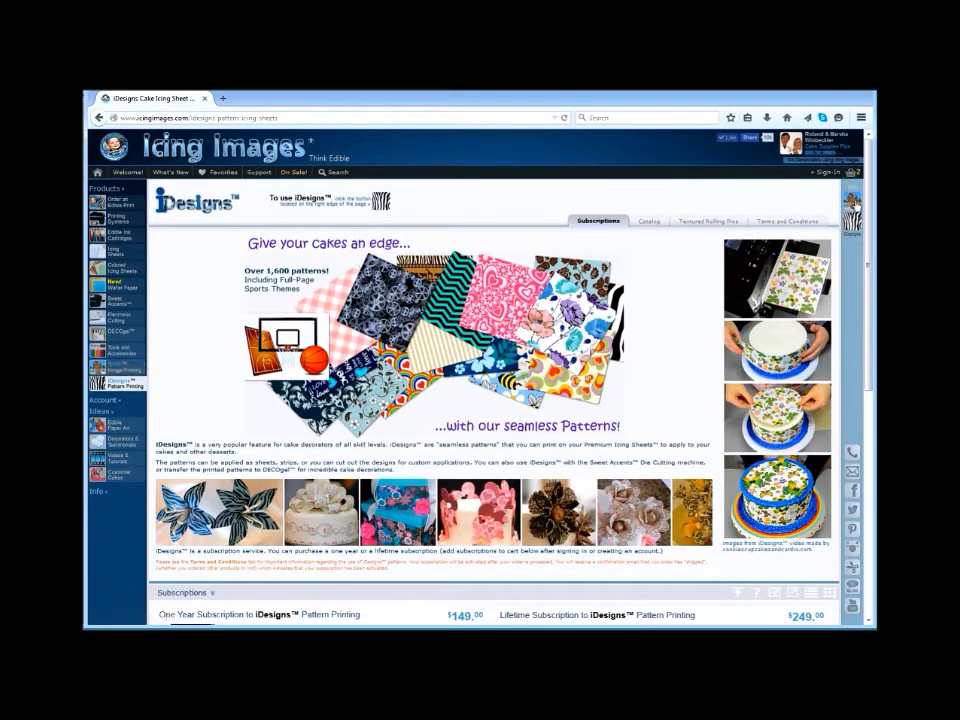
left_click(855, 203)
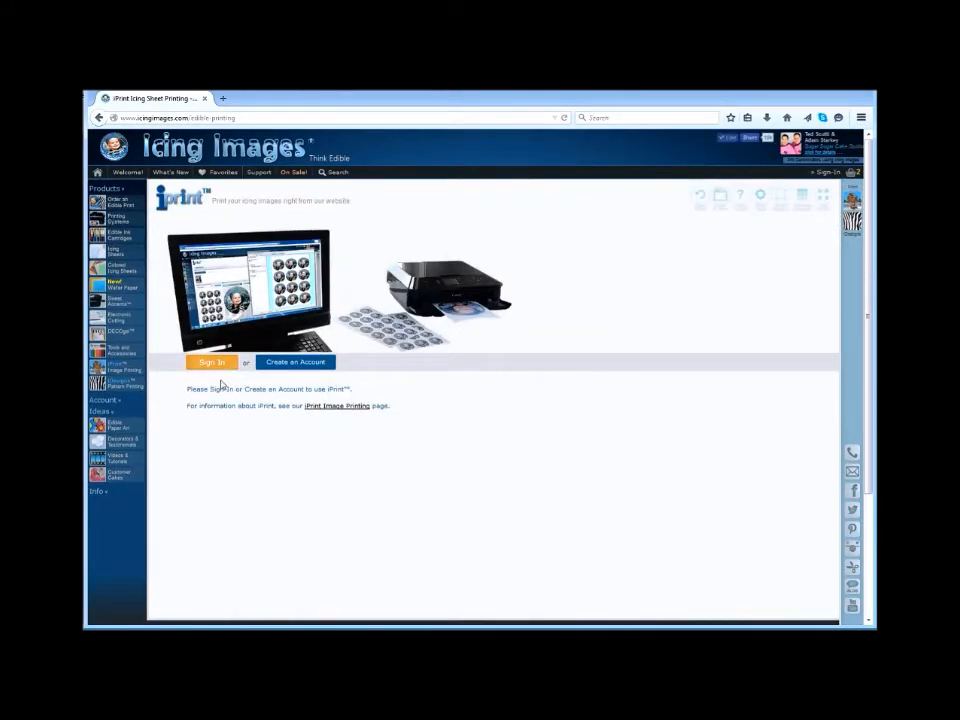
left_click(216, 366)
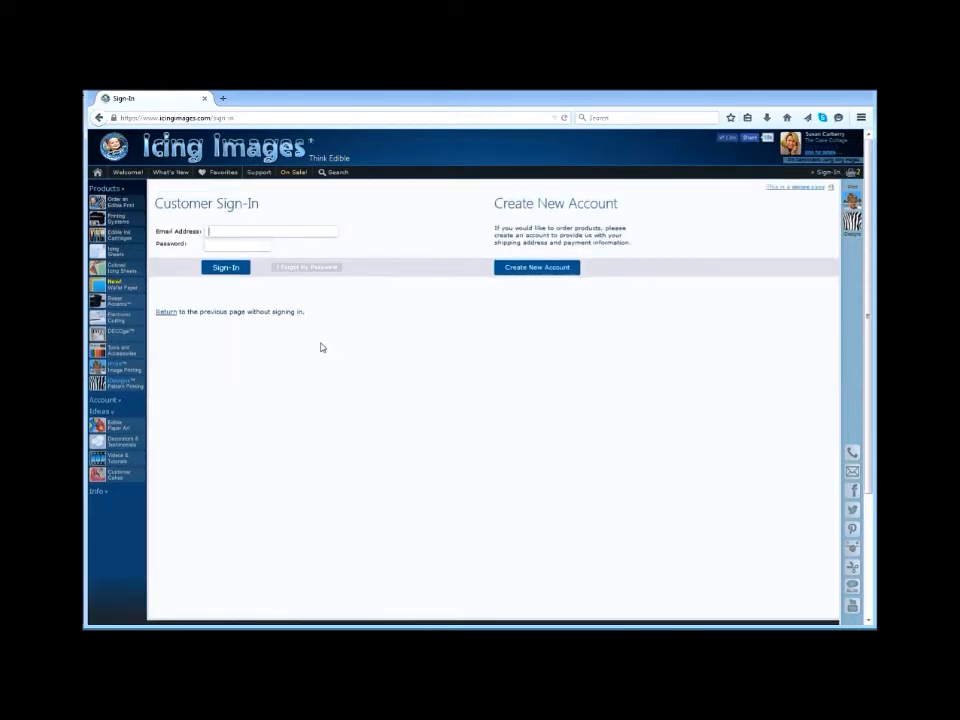
type("carb")
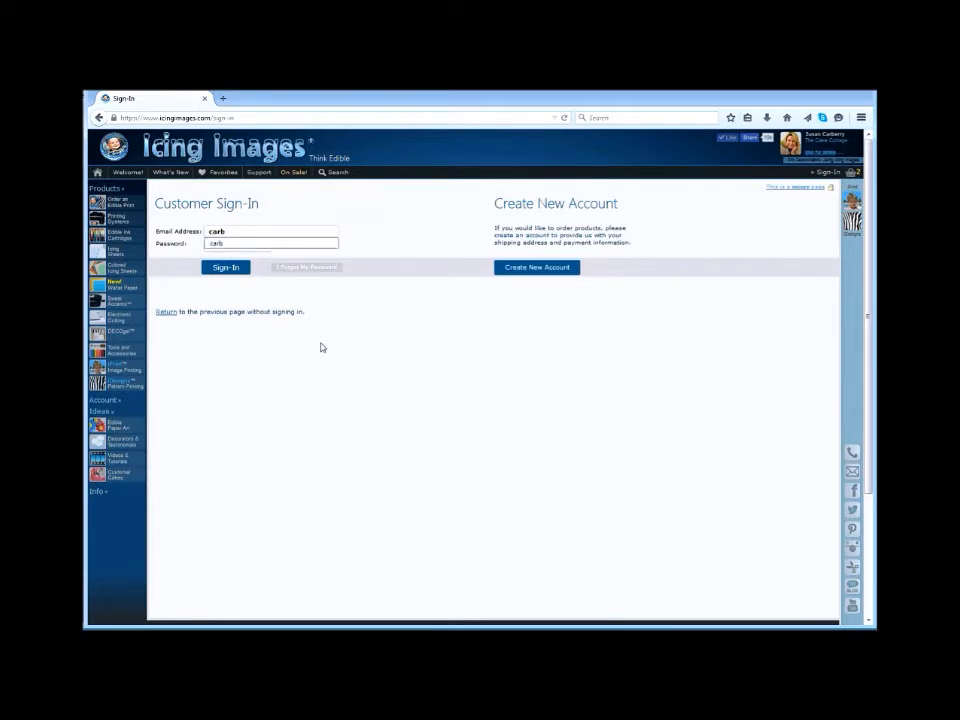
key("Tab")
left_click(228, 268)
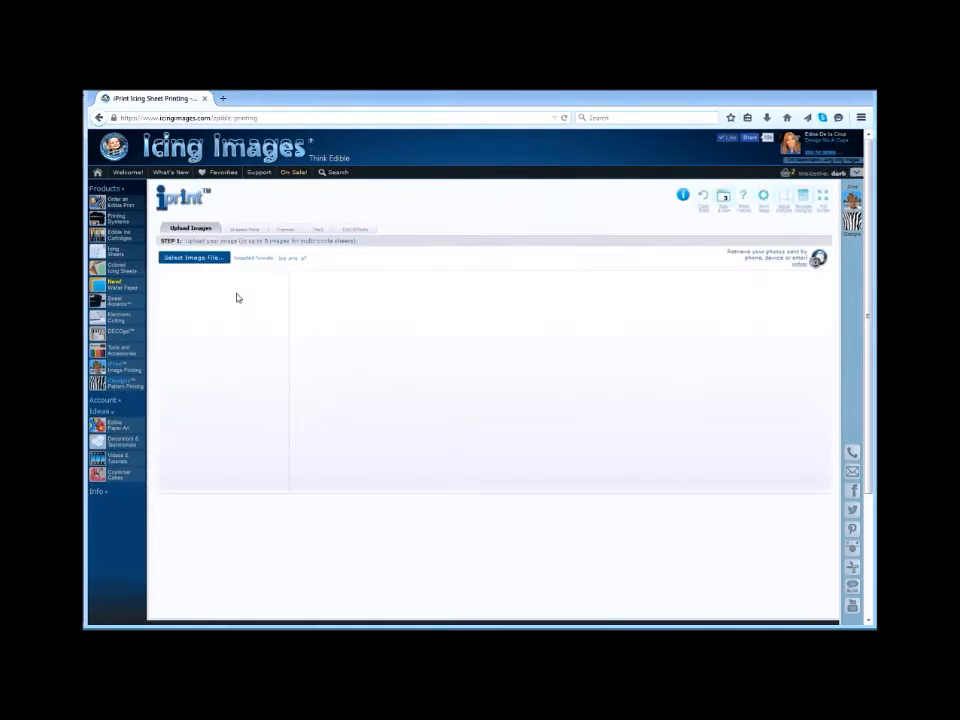
- Upload jackie.jpg, justin.jpg and the team group photo as image thumbnails
left_click(219, 261)
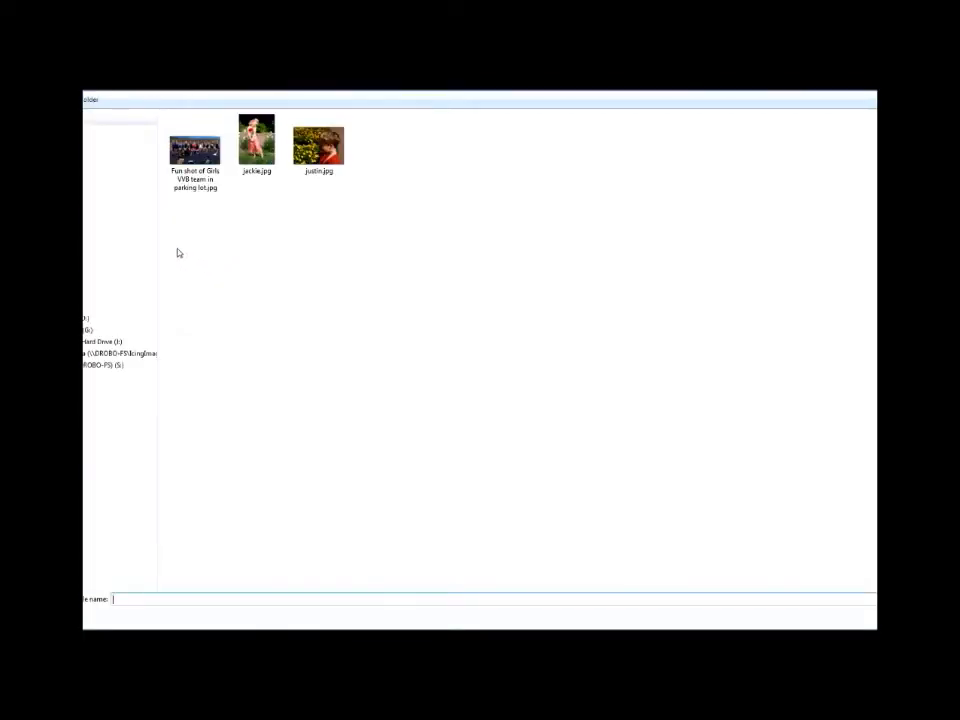
double_click(243, 158)
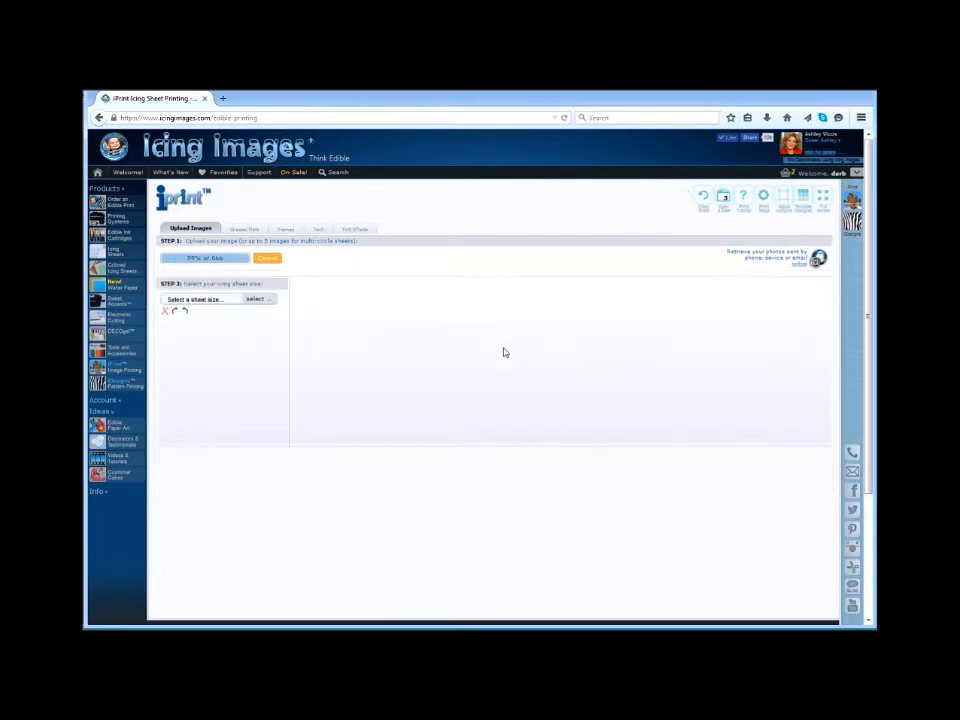
left_click(194, 258)
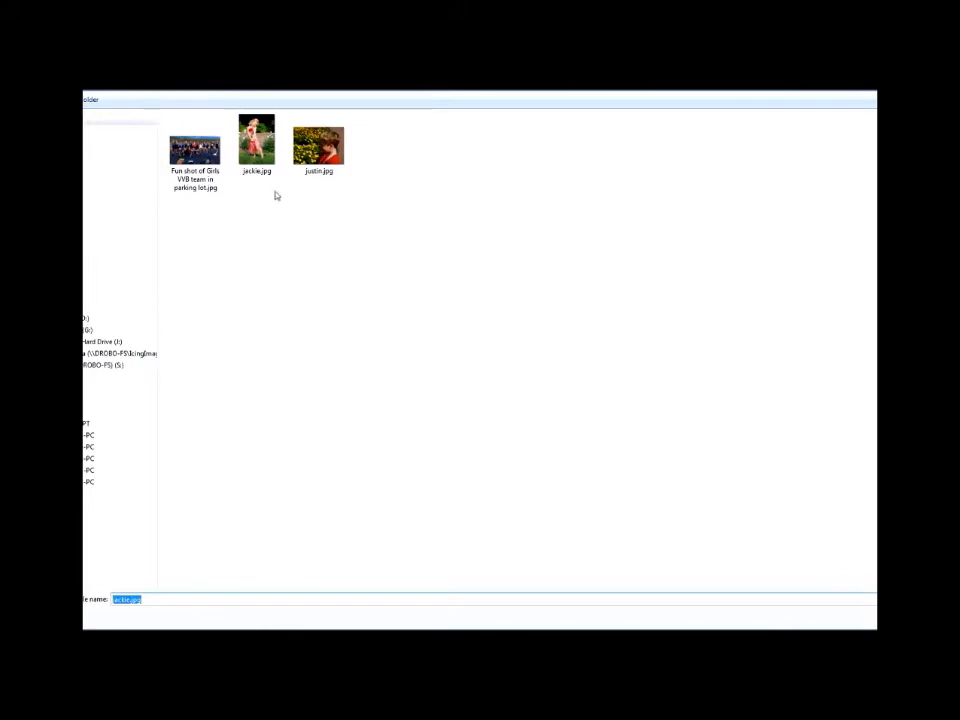
left_click(312, 158)
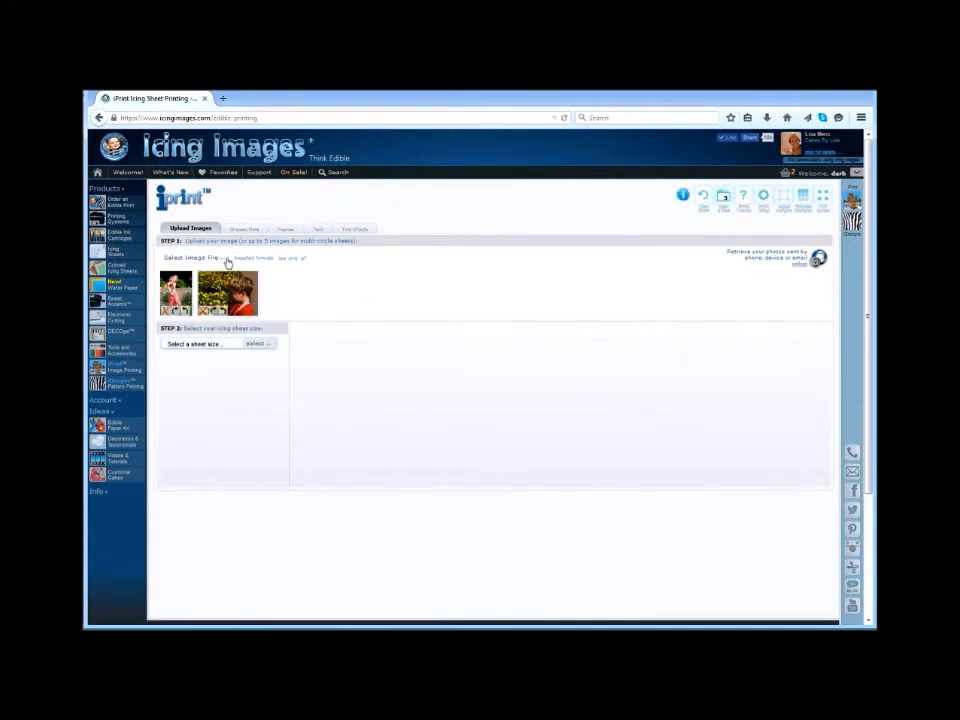
left_click(221, 262)
key("Return")
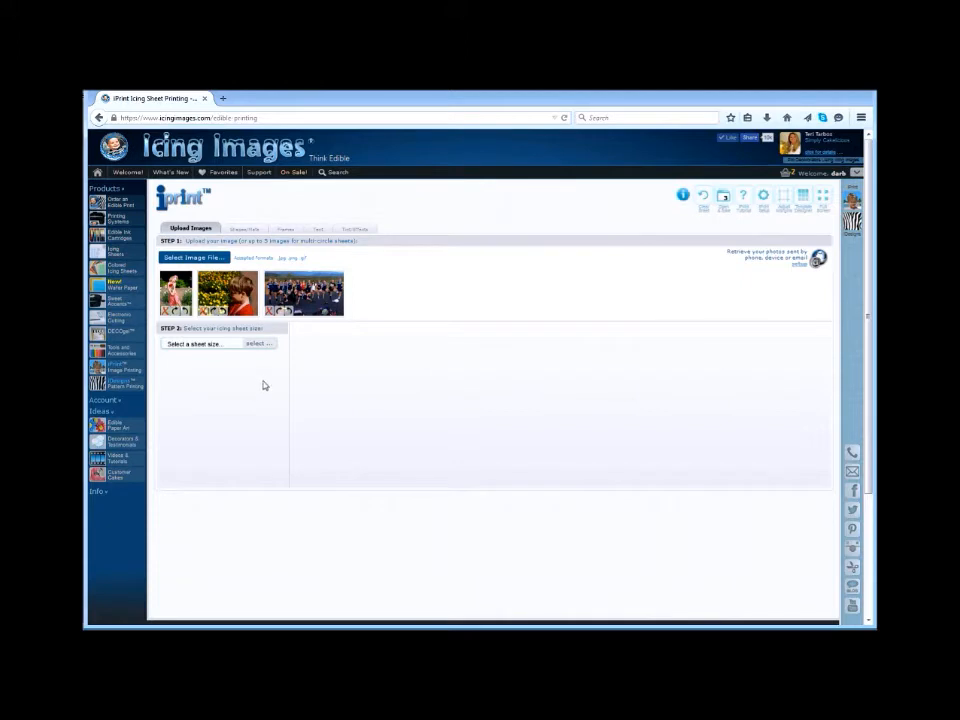
left_click(258, 343)
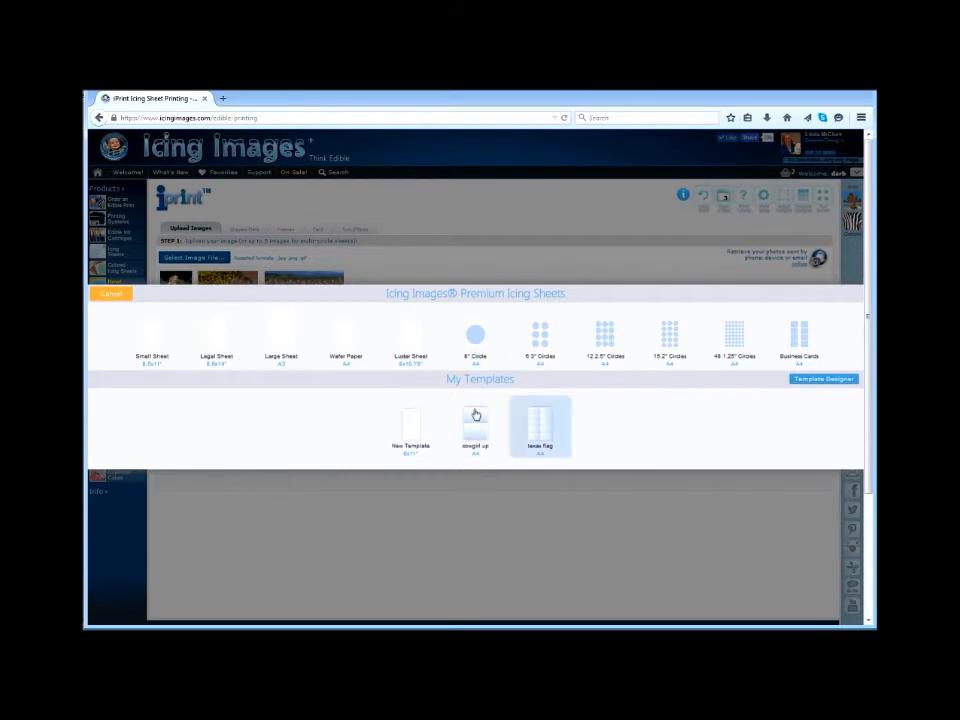
- Choose Small Sheet from the Premium Icing Sheets picker
left_click(147, 358)
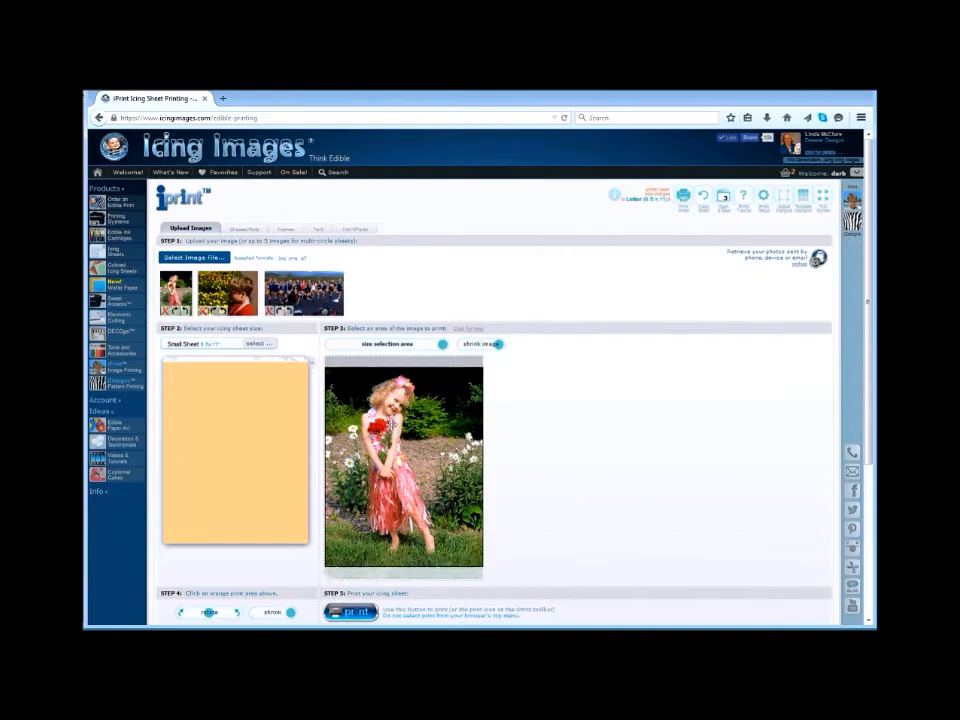
- Adjust the size-selection and shrink-image toggles, then place the girl's photo on the sheet
mouse_move(441, 343)
left_mouse_down()
mouse_move(415, 346)
mouse_move(437, 358)
left_mouse_up()
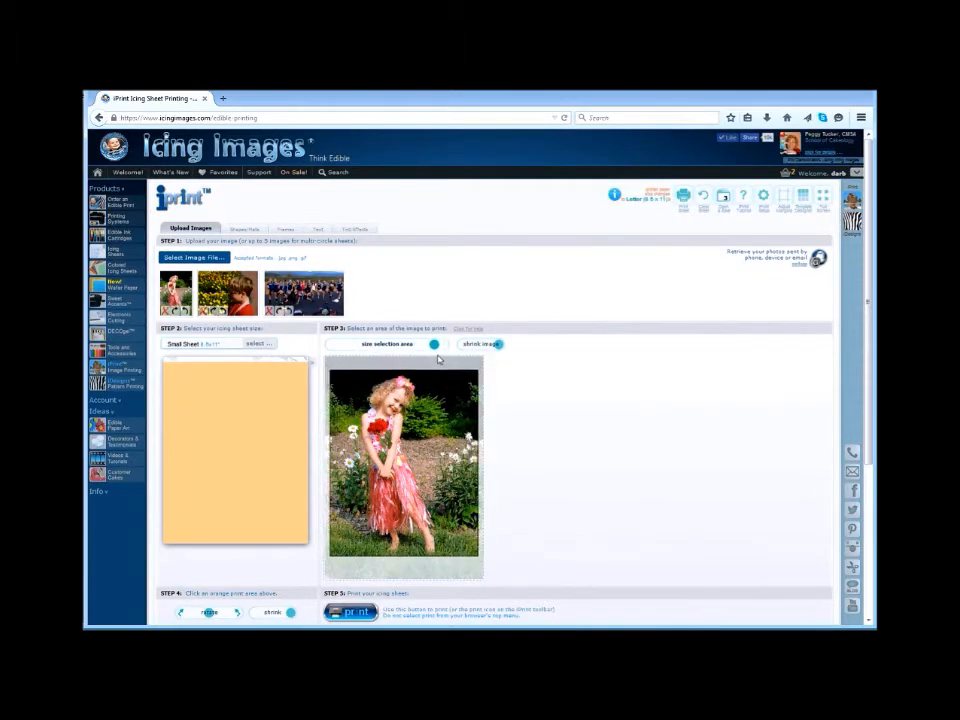
mouse_move(499, 349)
left_mouse_down()
mouse_move(484, 344)
mouse_move(512, 351)
left_mouse_up()
left_click_drag(435, 344, 438, 357)
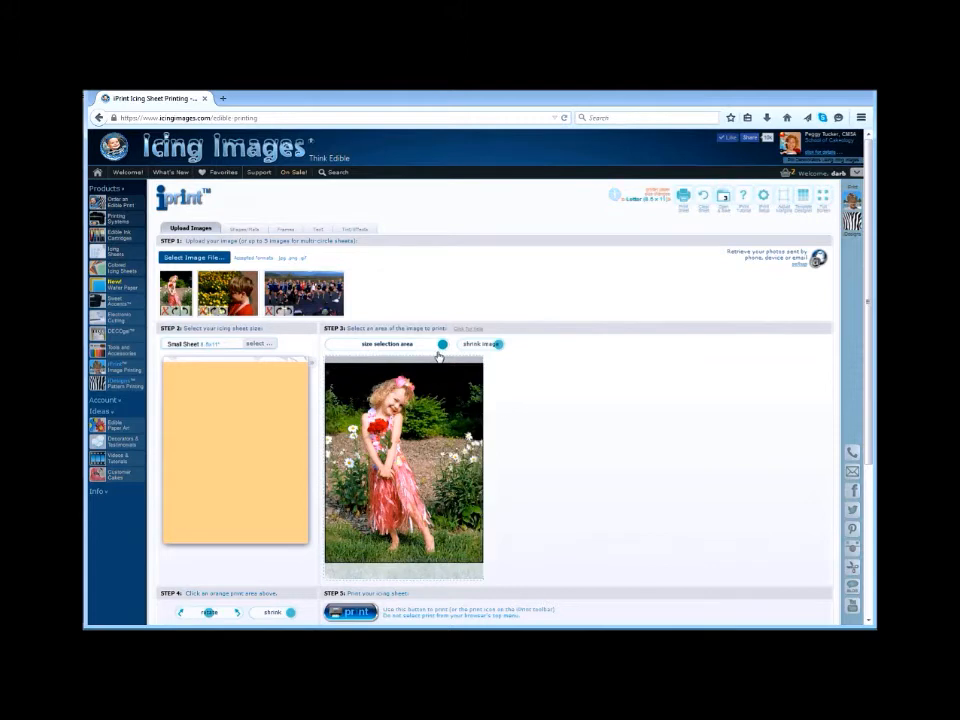
left_click(265, 430)
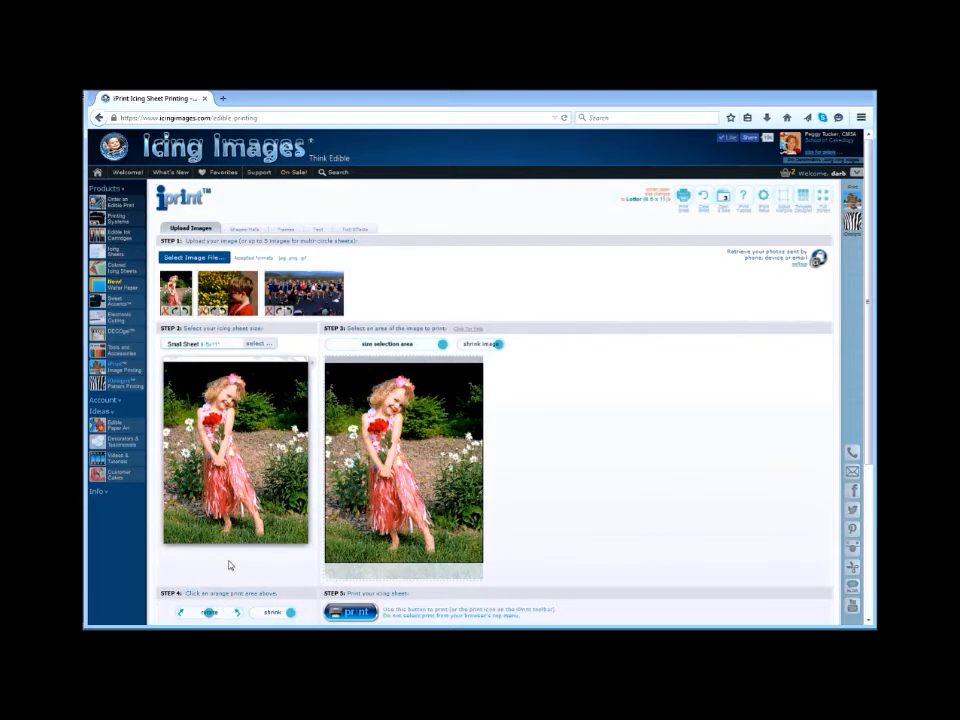
- Rotate the photo back upright to 0° and enlarge it to fill the sheet
left_click(208, 612)
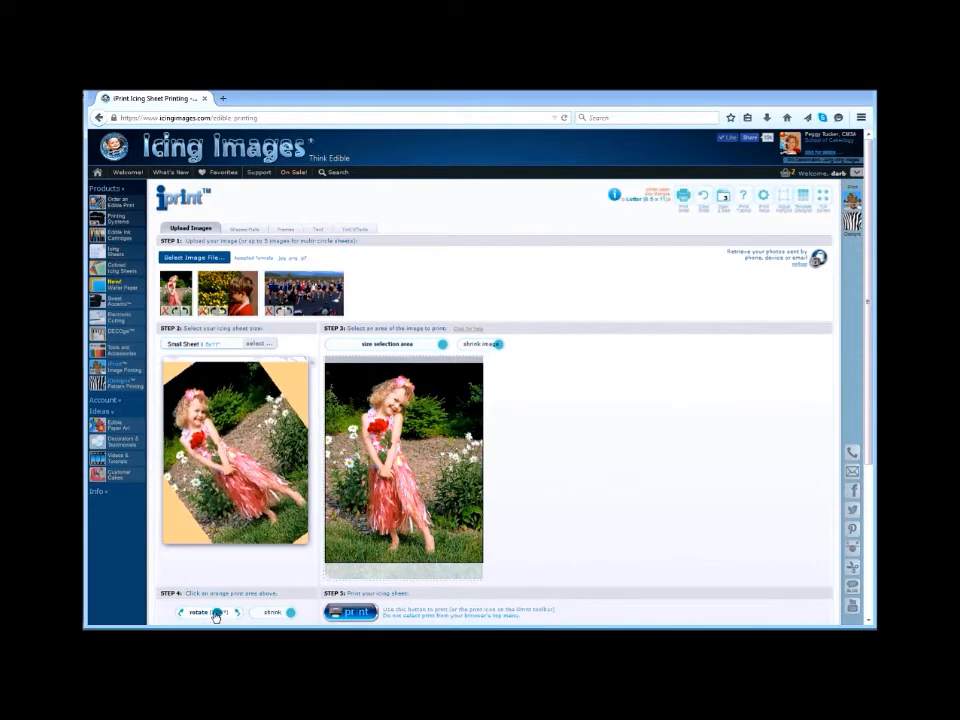
left_click_drag(207, 613, 201, 614)
left_click_drag(289, 614, 271, 617)
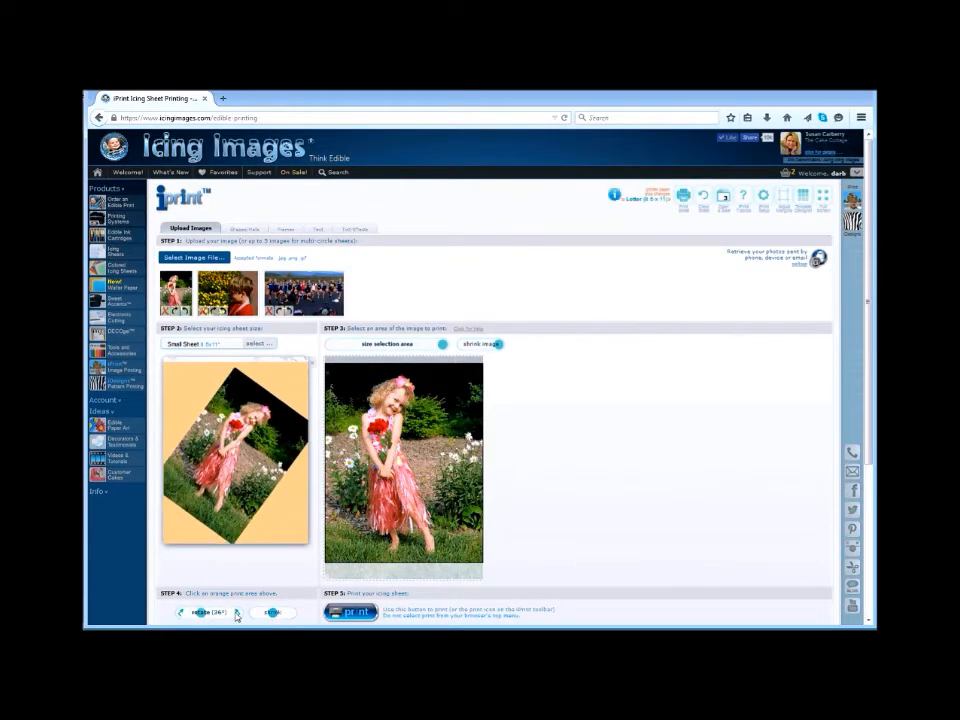
left_click(239, 616)
left_click(239, 616)
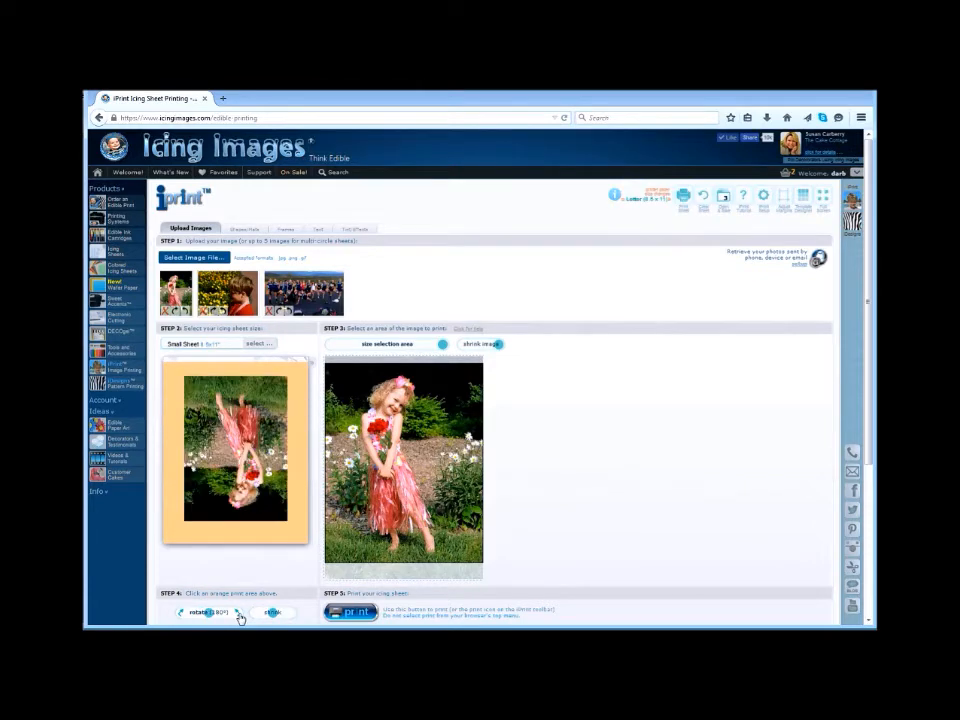
left_click(239, 616)
left_click(239, 616)
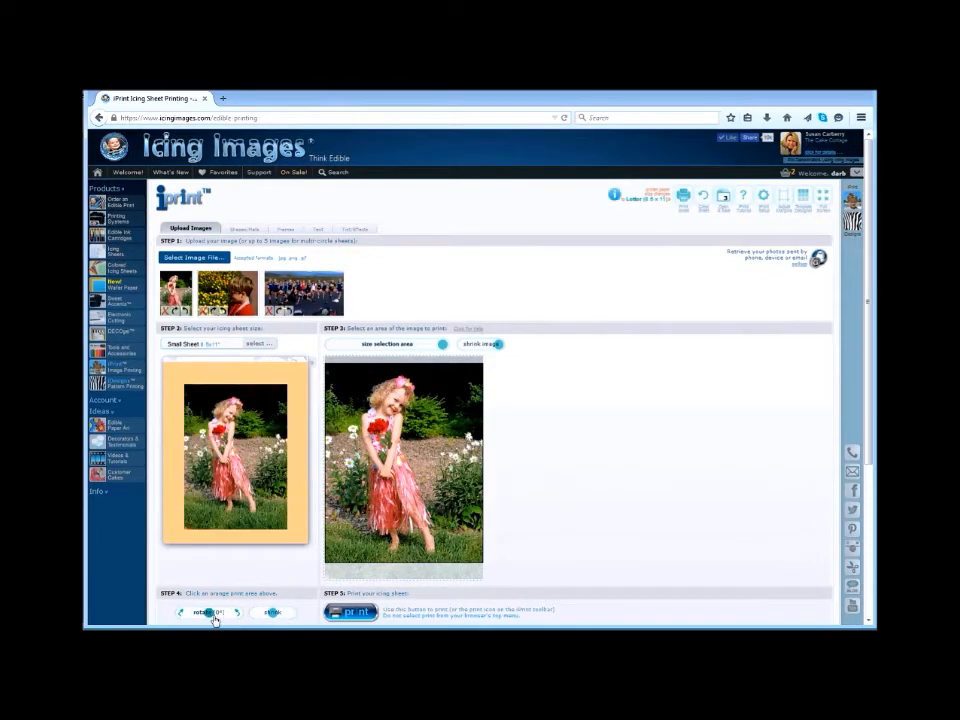
left_click_drag(272, 612, 300, 614)
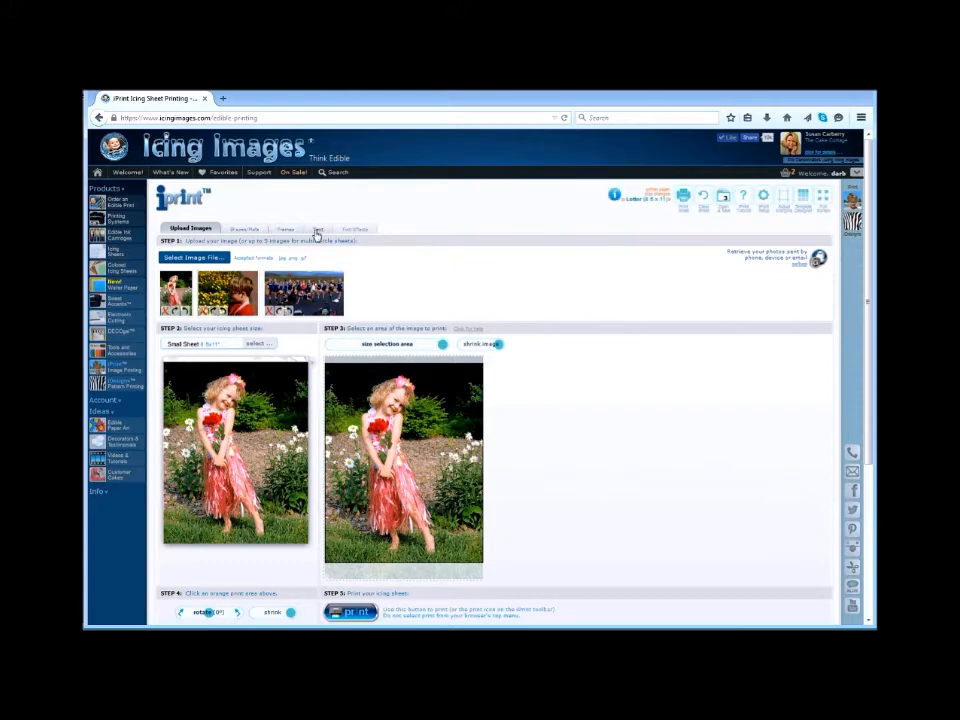
- Style the Happy Birthday text in a bold italic font and light pink colour
left_click(317, 233)
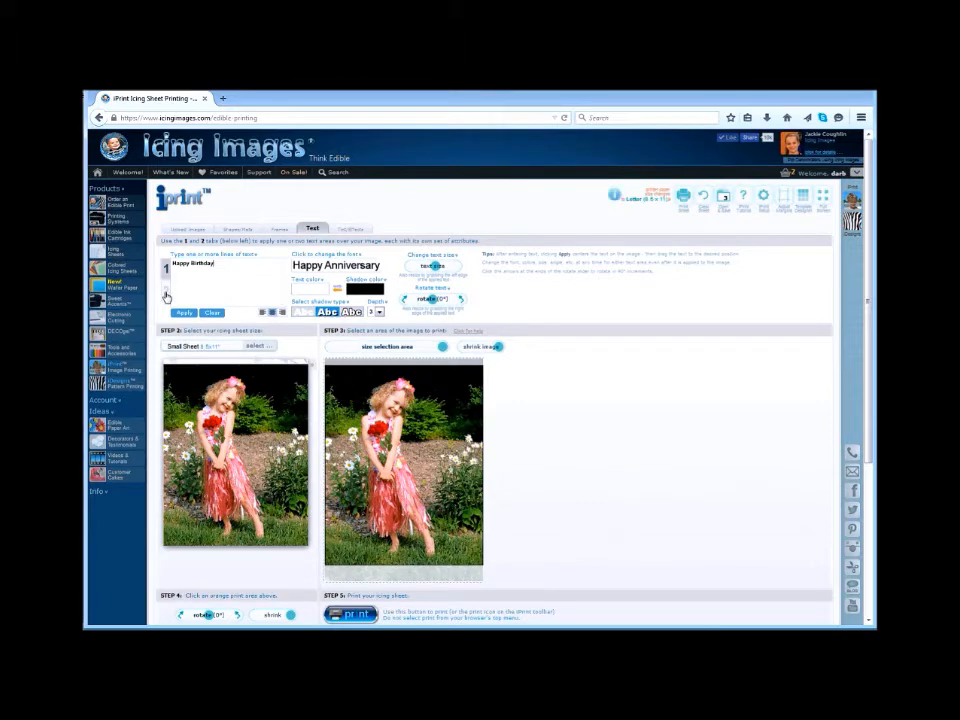
left_click(315, 266)
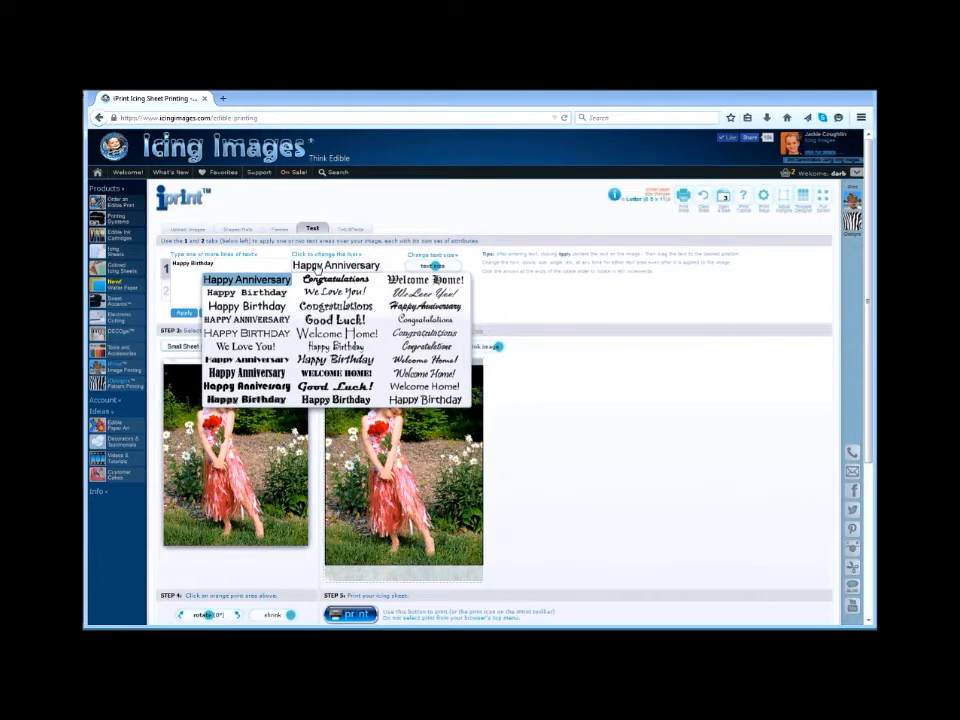
left_click(265, 387)
left_click(320, 288)
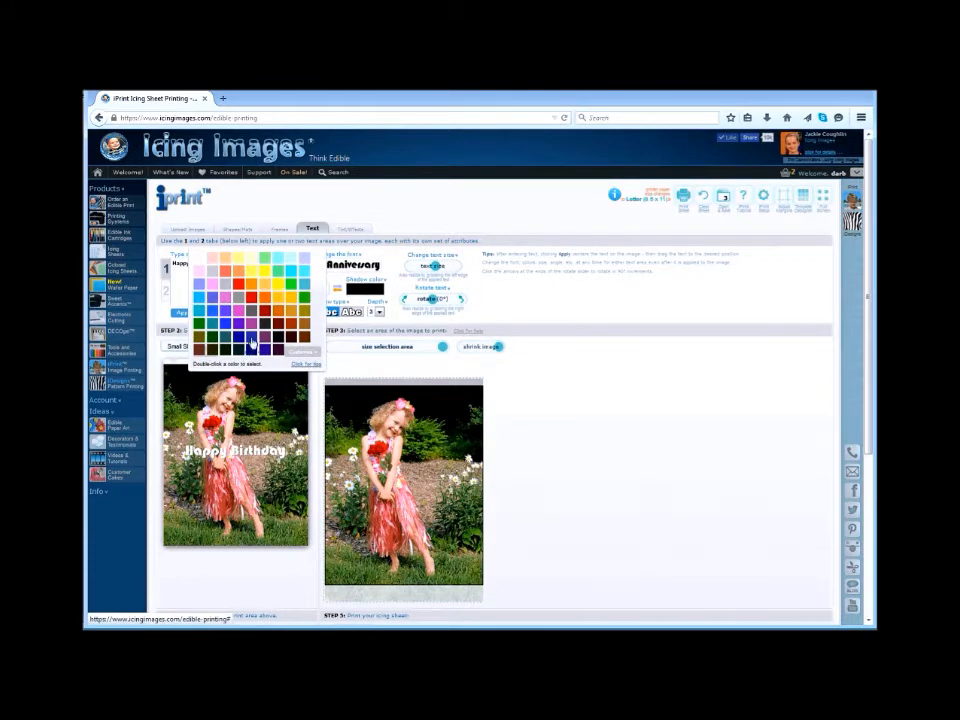
double_click(198, 267)
- Move Happy Birthday to the photo's top, resize it, and keep it horizontal
left_click_drag(250, 445, 254, 371)
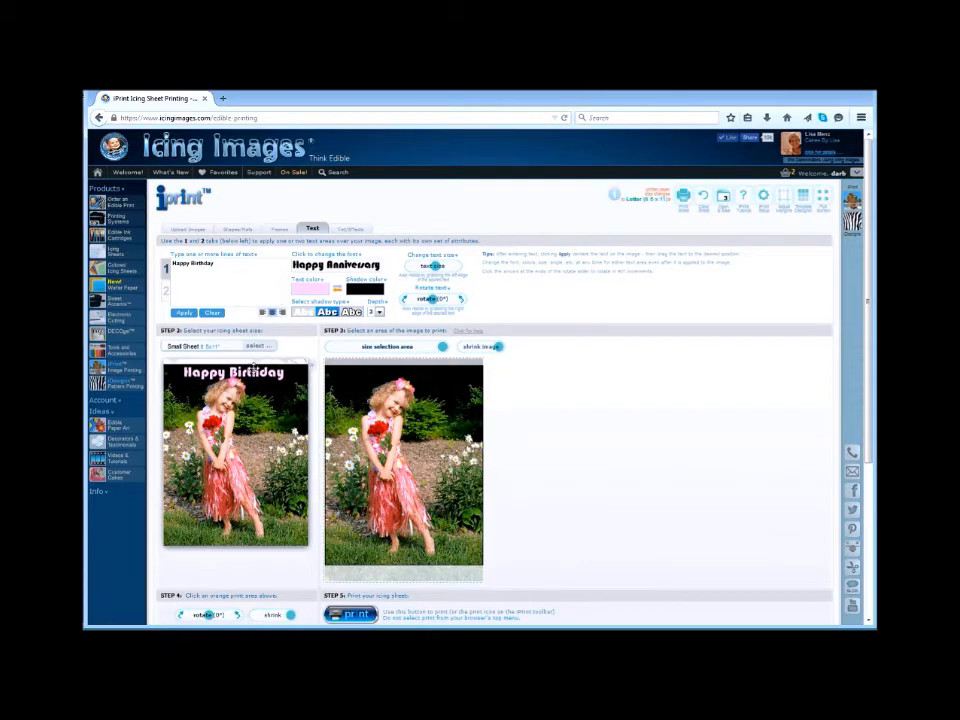
left_click_drag(433, 266, 436, 300)
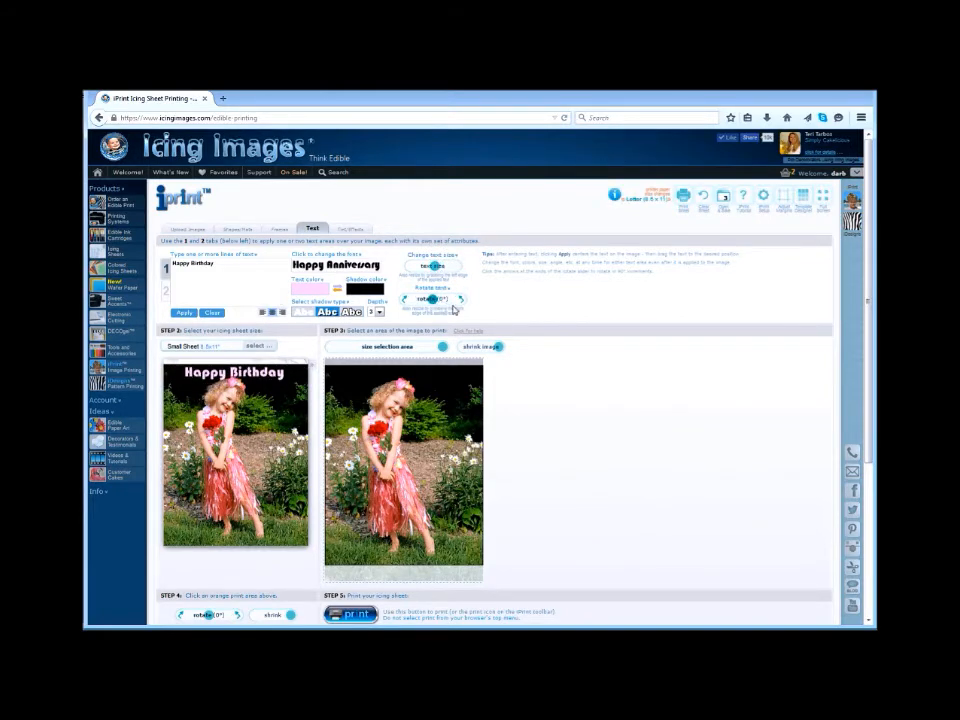
left_click(461, 300)
left_click(461, 300)
left_click(461, 300)
left_click(461, 300)
left_click(430, 266)
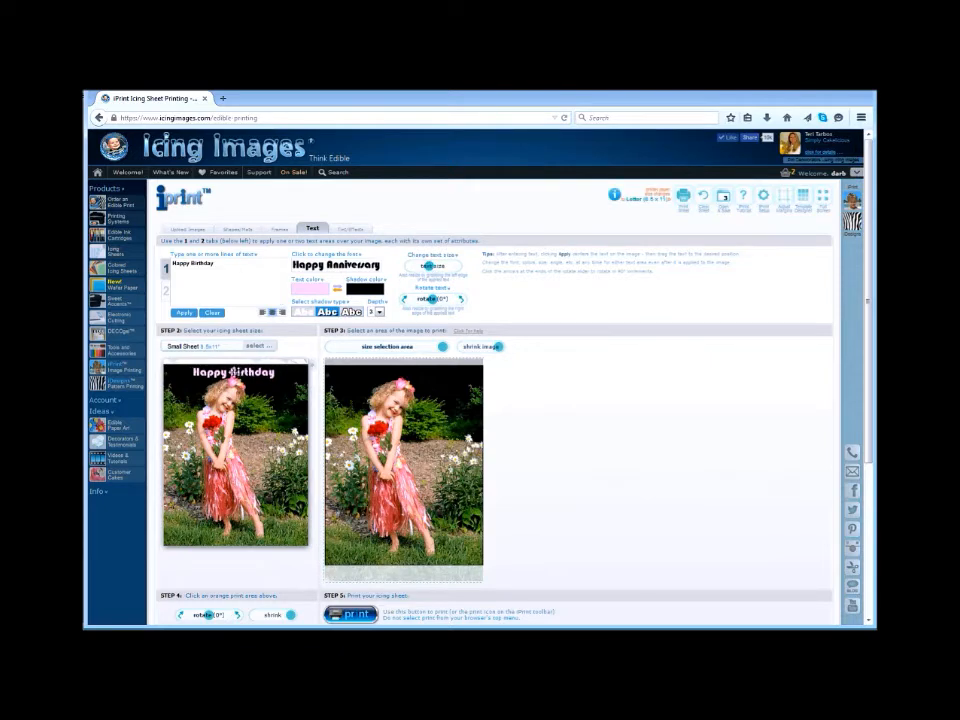
left_click_drag(233, 372, 212, 372)
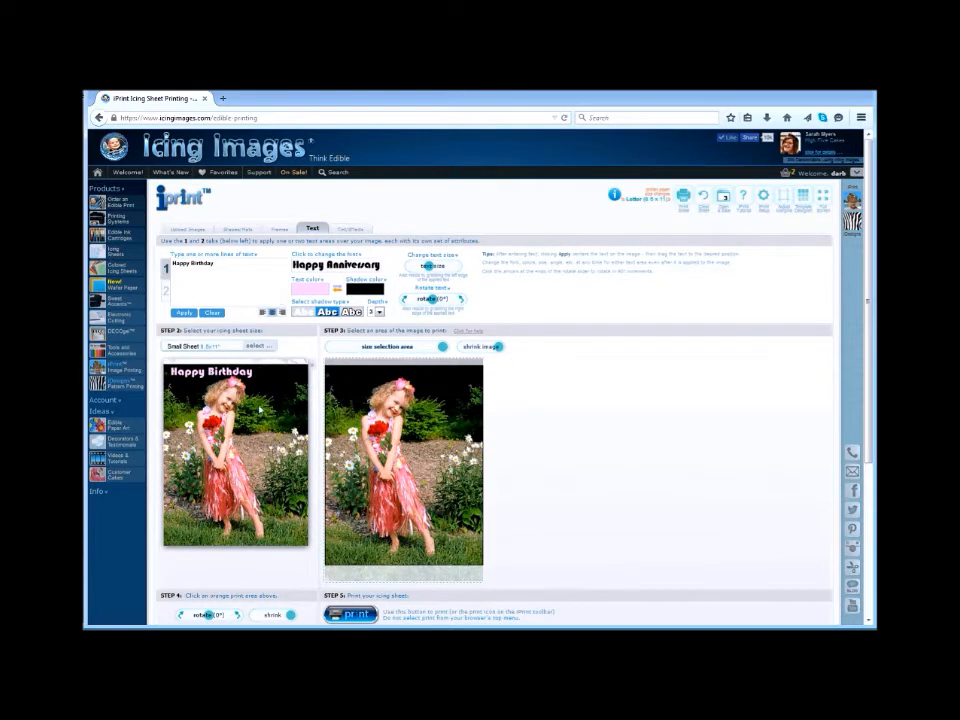
left_click(166, 291)
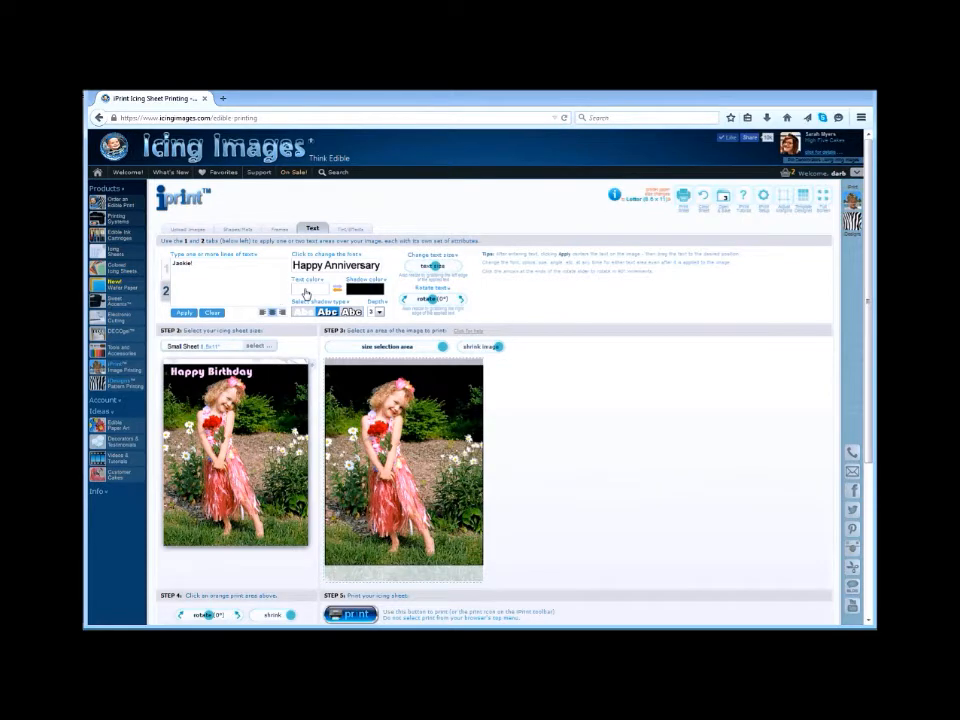
- Give Jackie! a light colour, move it near the bottom, and set shadow depth 10
left_click(307, 292)
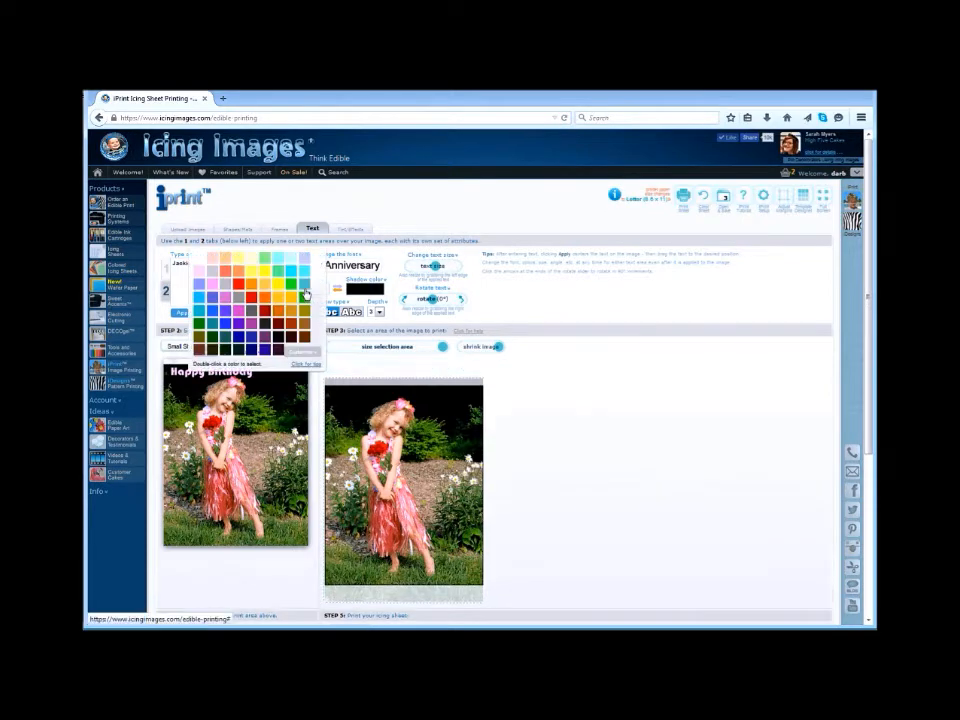
double_click(253, 264)
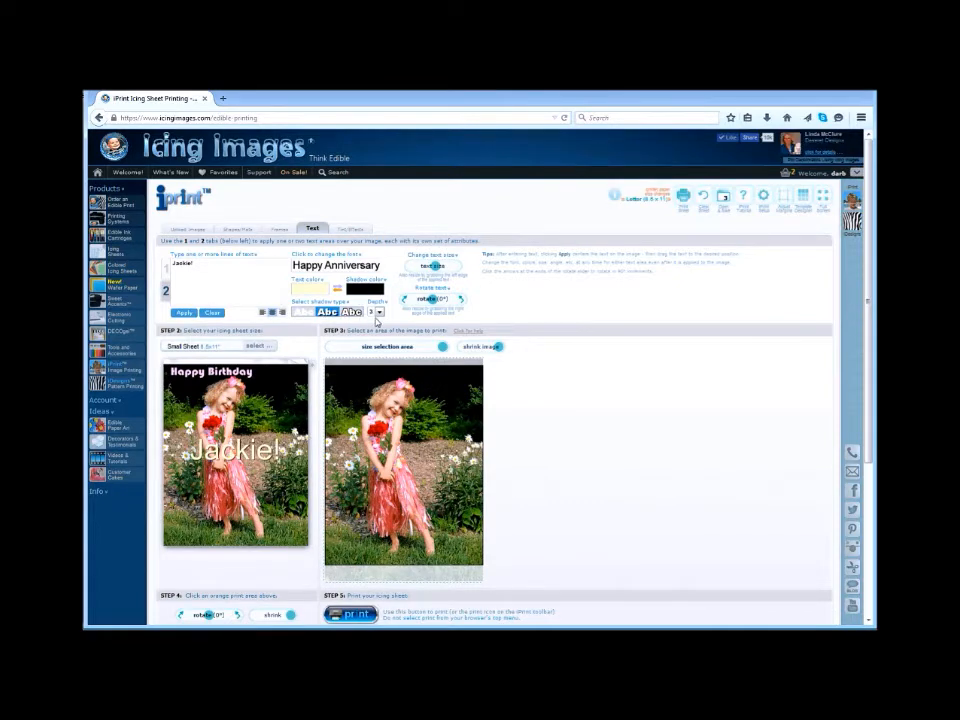
left_click_drag(246, 452, 243, 512)
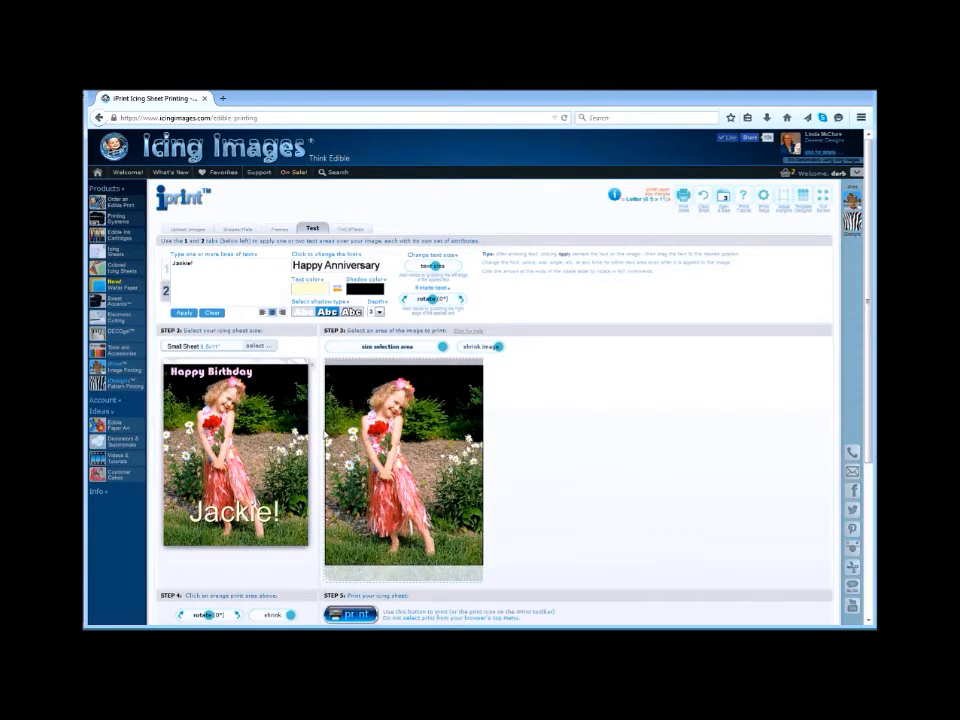
left_click(379, 312)
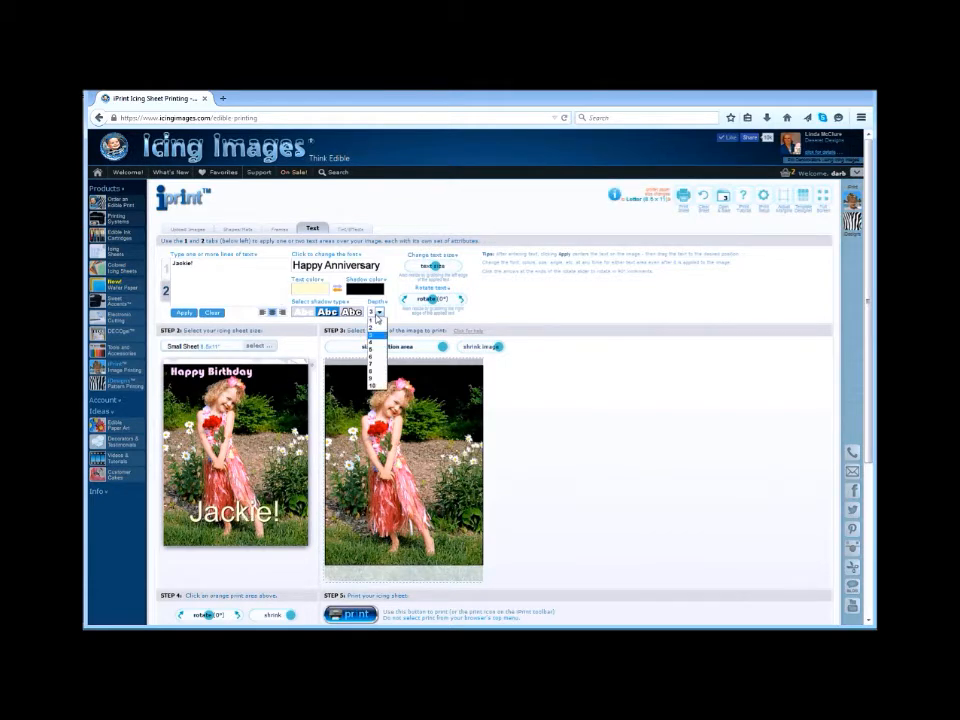
left_click(376, 384)
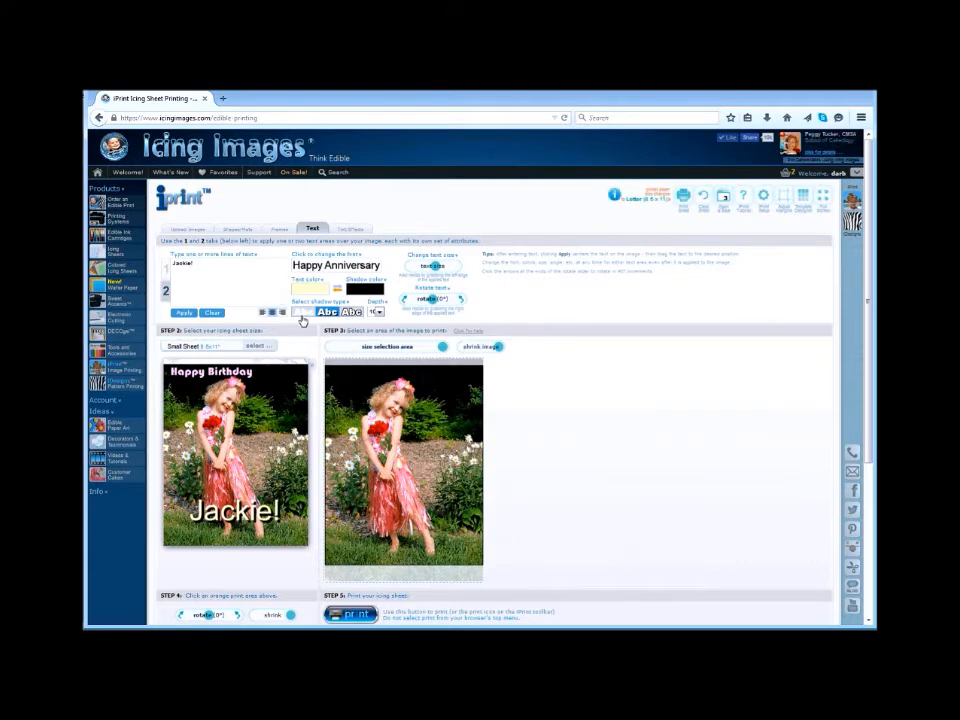
- Try the shadow styles, apply a heavy font, and settle on the third shadow style
left_click(301, 315)
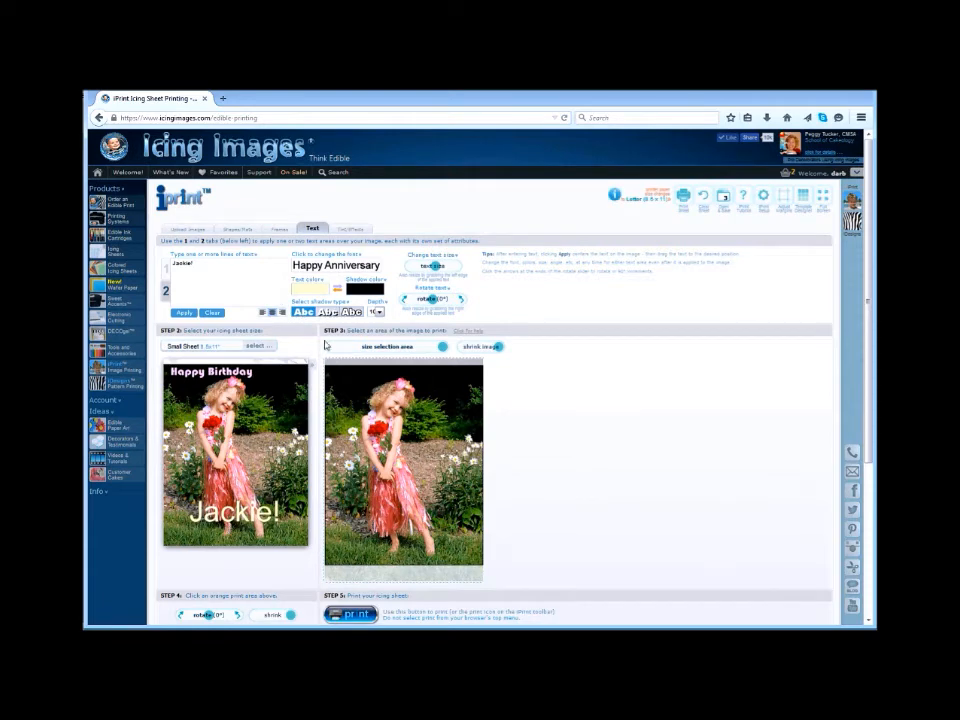
left_click(330, 314)
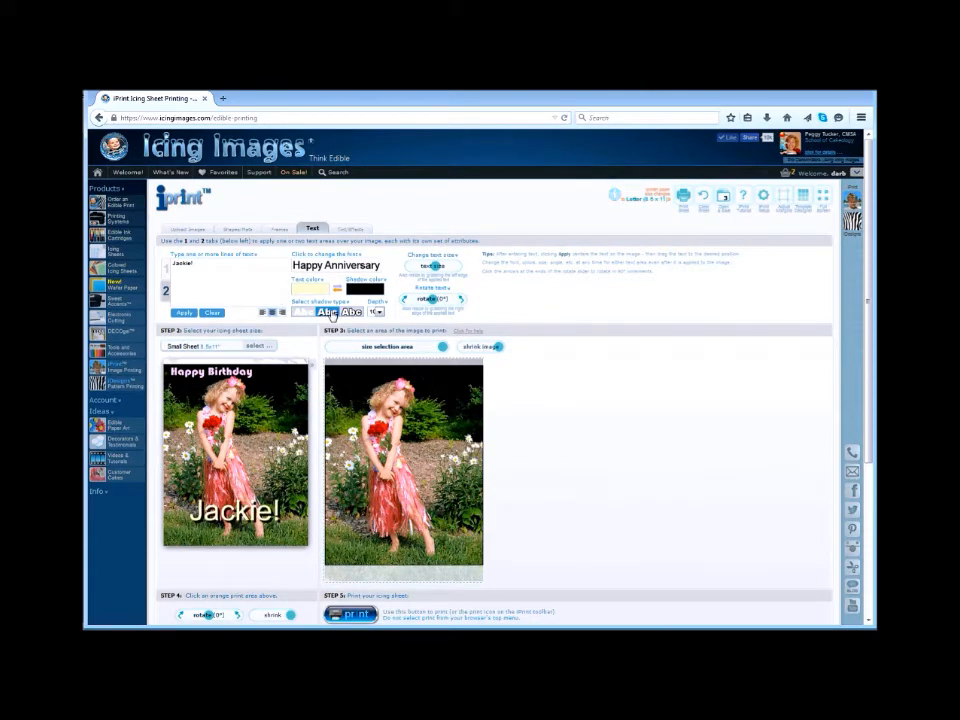
left_click(349, 314)
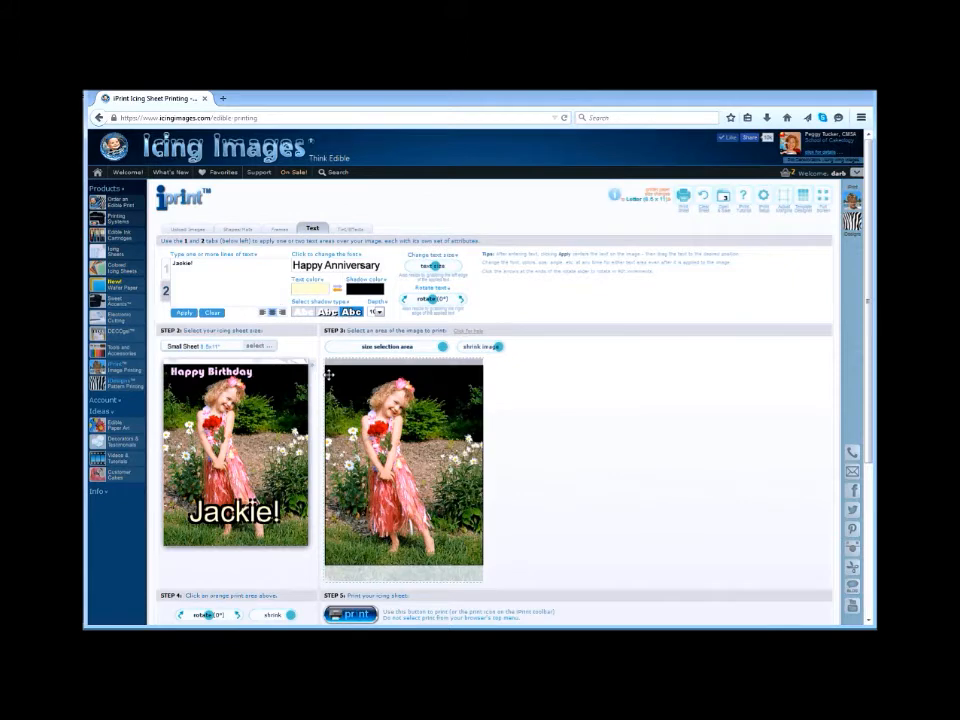
left_click(332, 313)
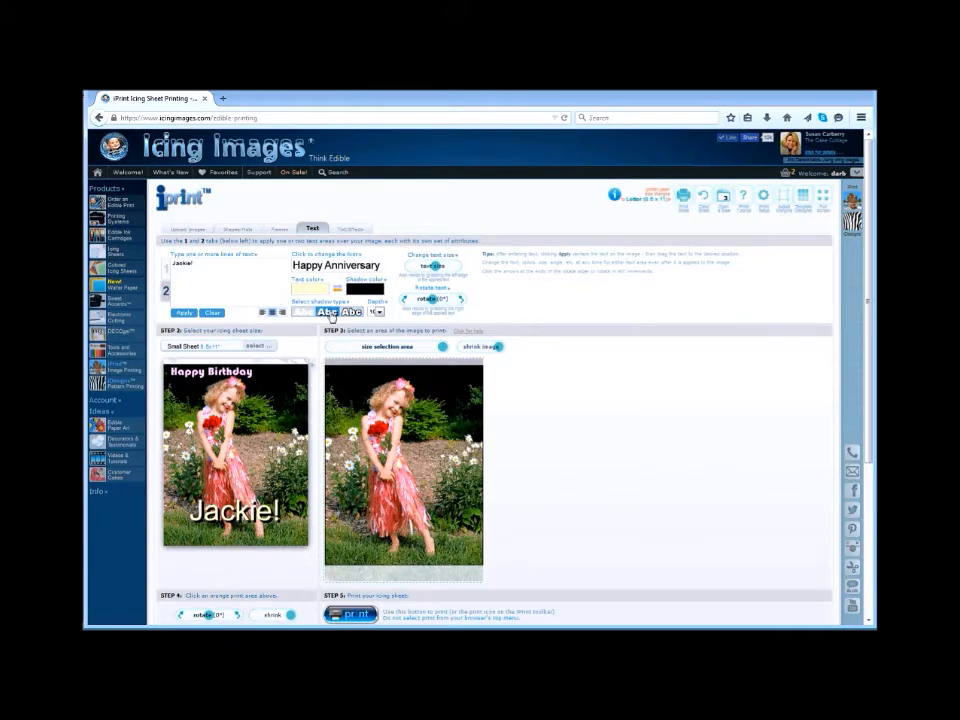
left_click(336, 265)
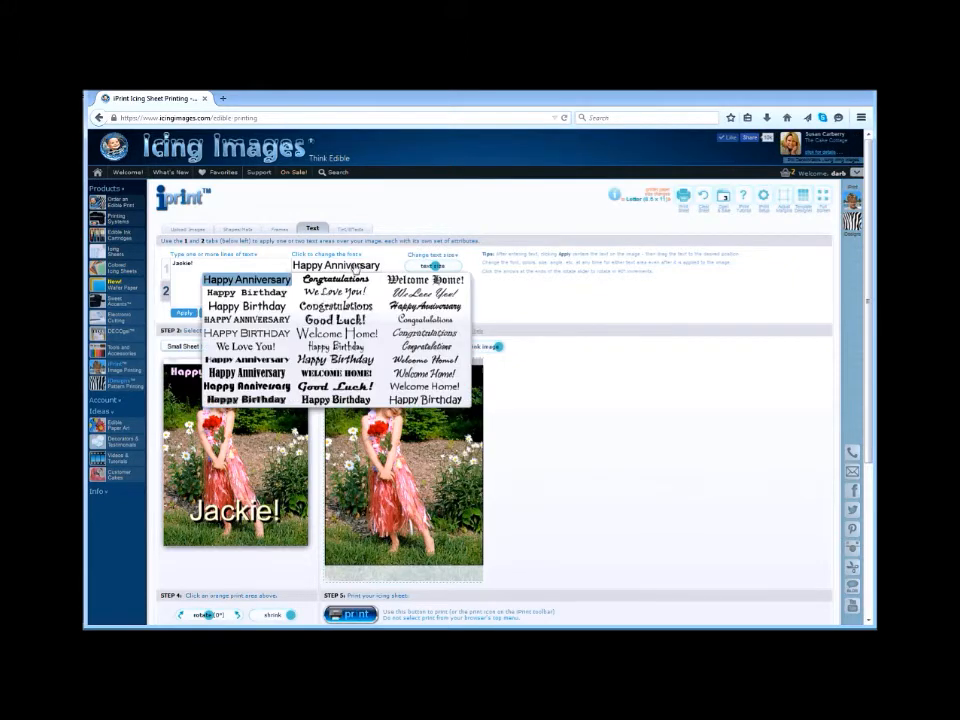
left_click(250, 385)
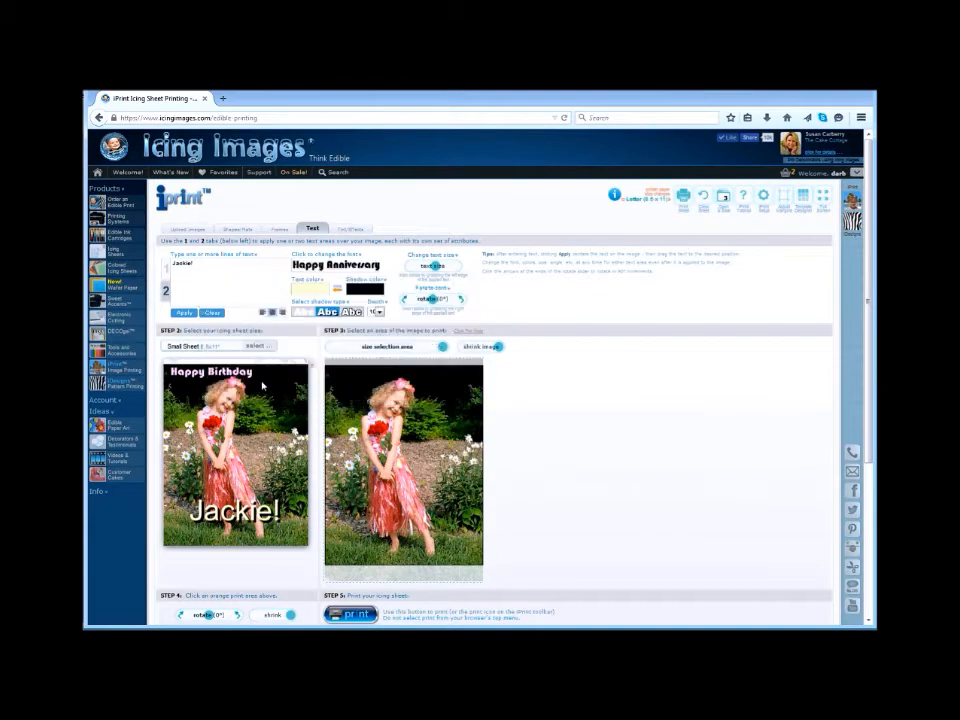
left_click(356, 314)
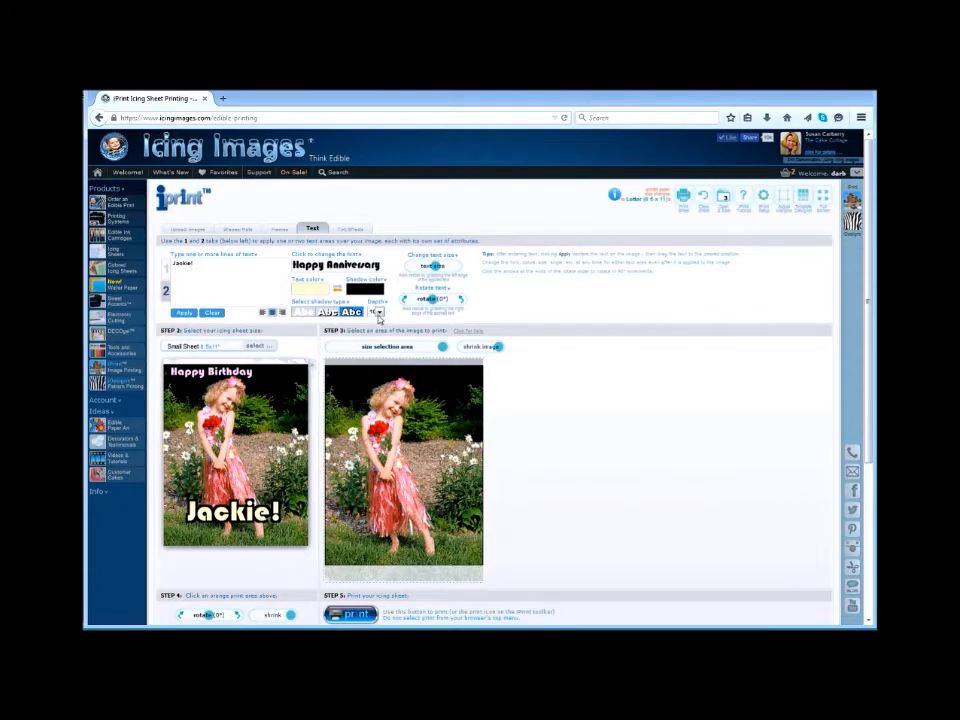
- Set shadow depth 7, shrink Jackie!, move it middle-right, and tilt it about 26°
left_click(379, 313)
left_click(373, 365)
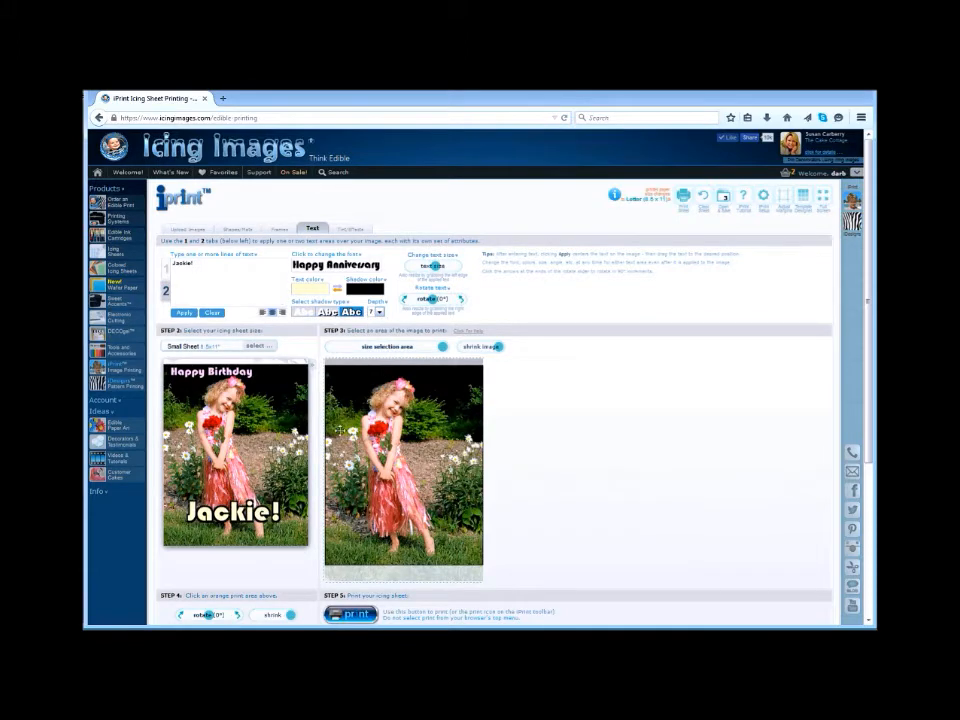
left_click_drag(437, 275, 421, 269)
left_click_drag(233, 513, 268, 452)
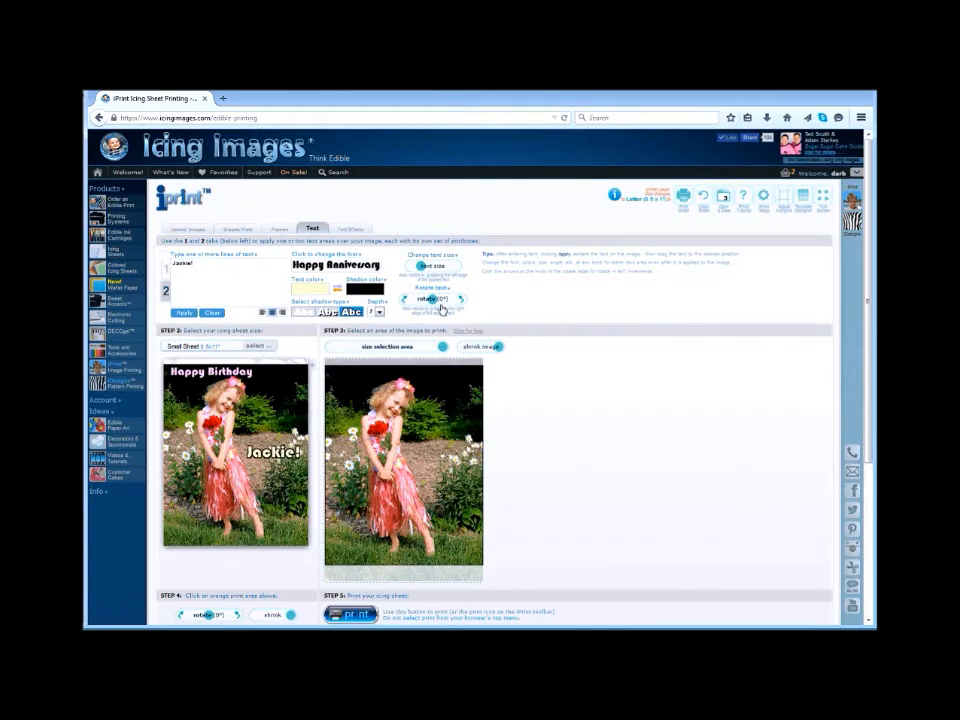
left_click_drag(435, 299, 430, 305)
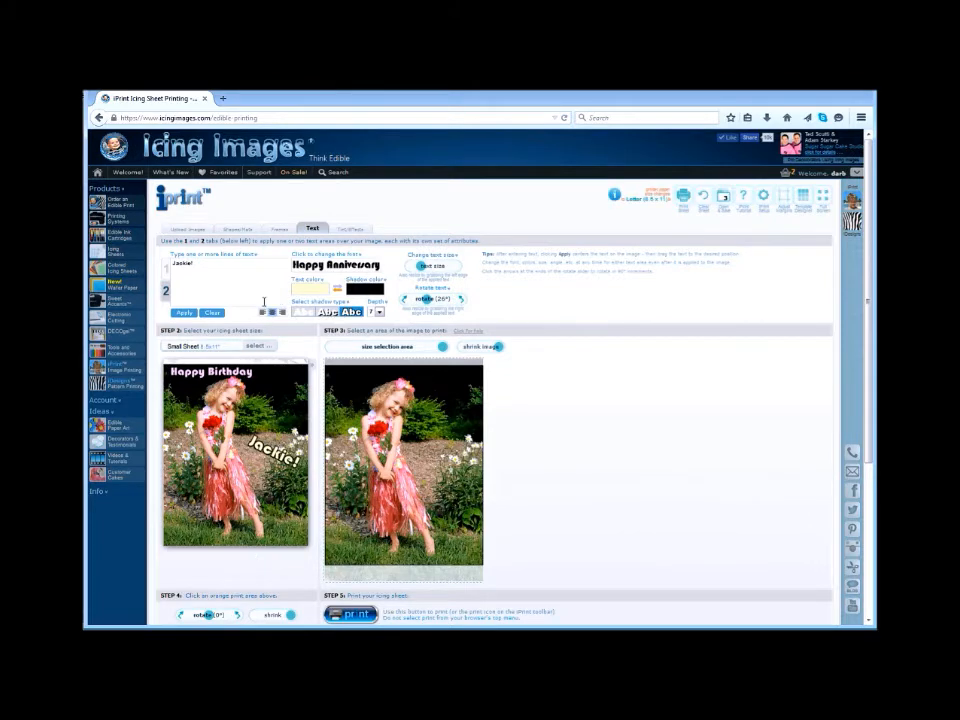
- Browse all Themes frames and apply the brown border frame to the photo
left_click(278, 234)
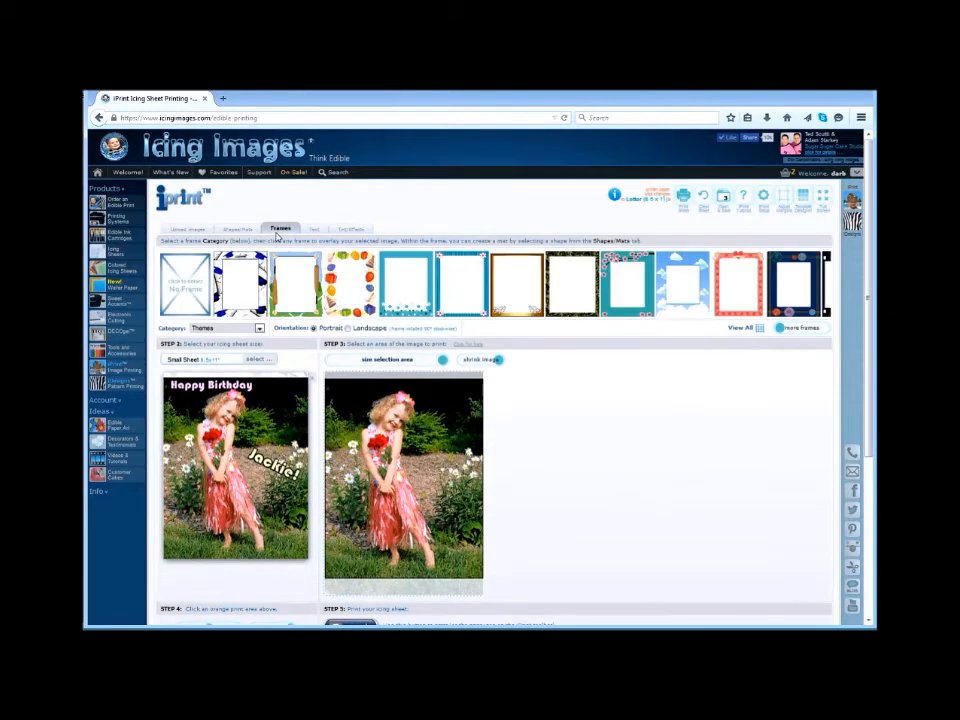
left_click(790, 328)
mouse_move(799, 331)
left_mouse_down()
mouse_move(821, 330)
mouse_move(780, 328)
left_mouse_up()
left_click(762, 333)
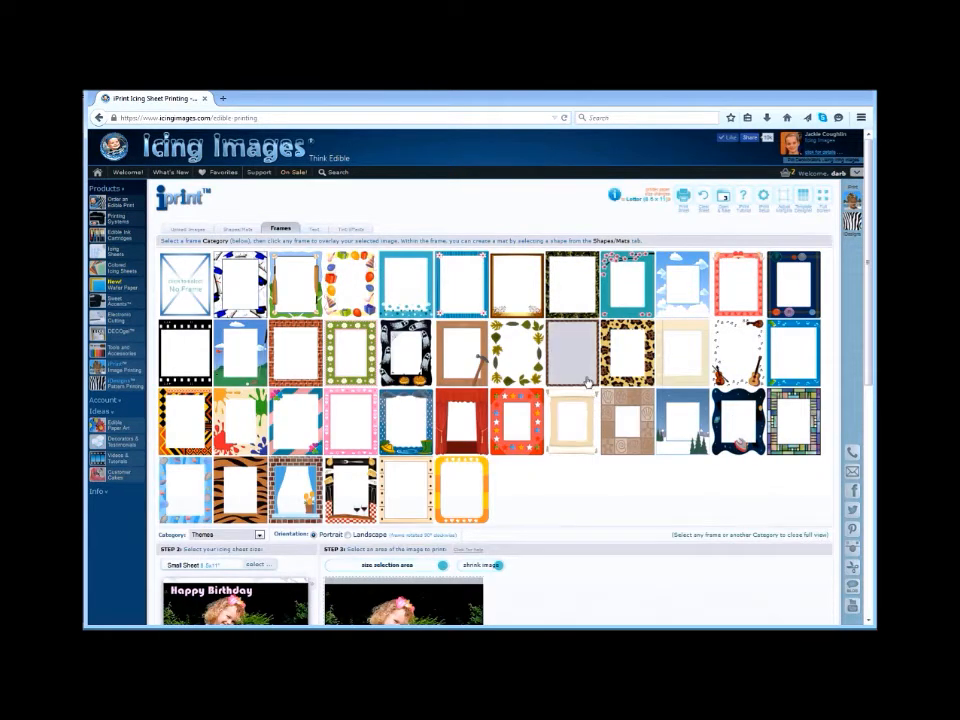
left_click(587, 383)
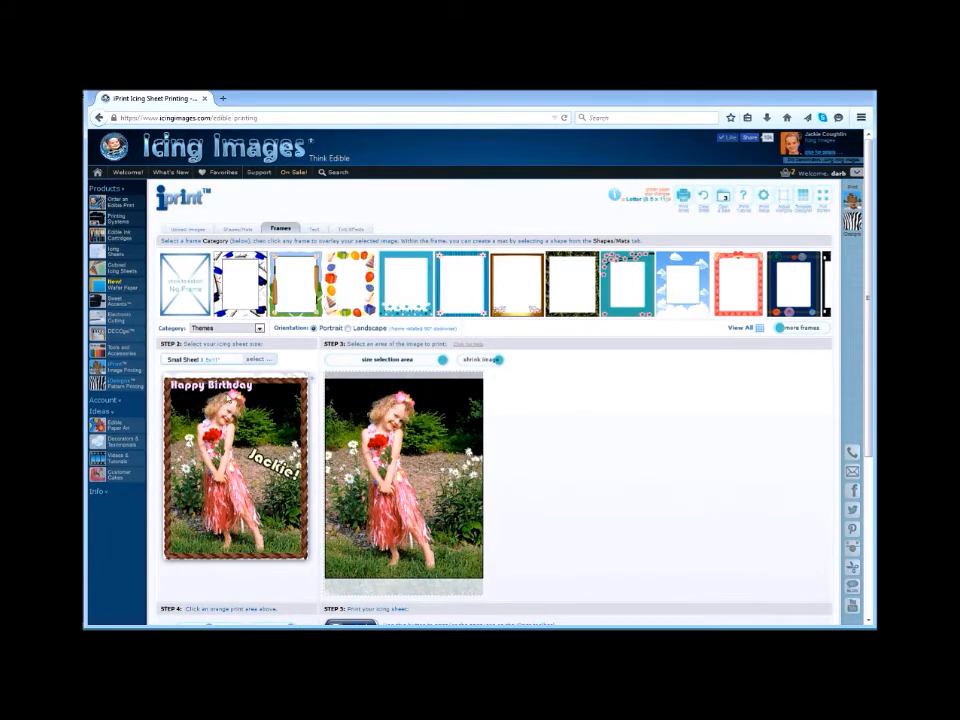
- Shrink Happy Birthday slightly, shift it to the top-left, and move the print area up
left_click(312, 228)
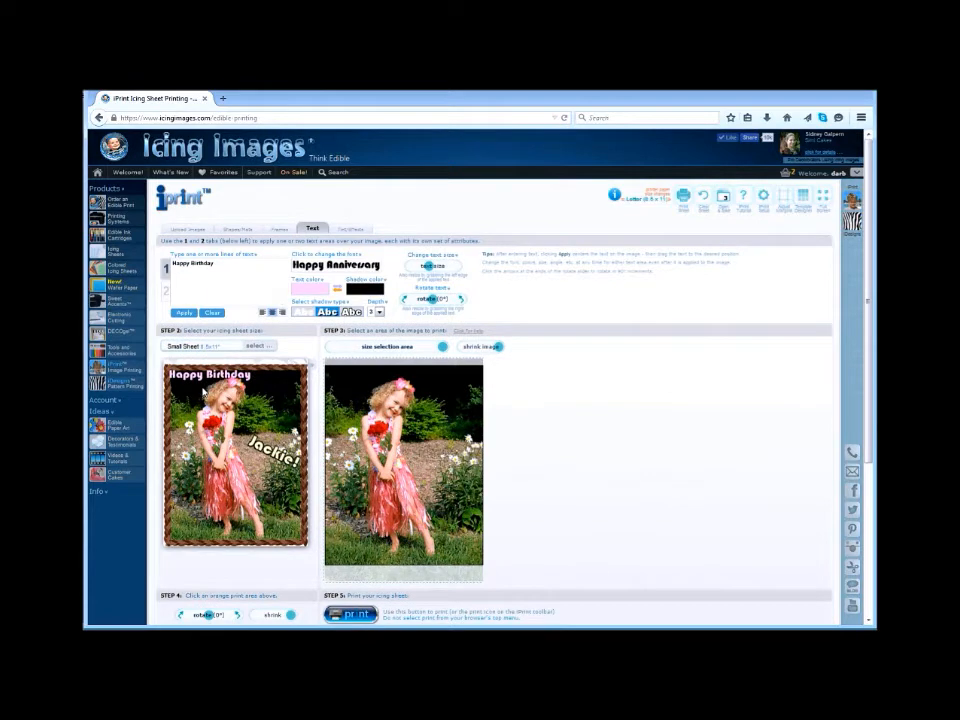
mouse_move(433, 272)
left_mouse_down()
mouse_move(422, 272)
mouse_move(431, 272)
left_mouse_up()
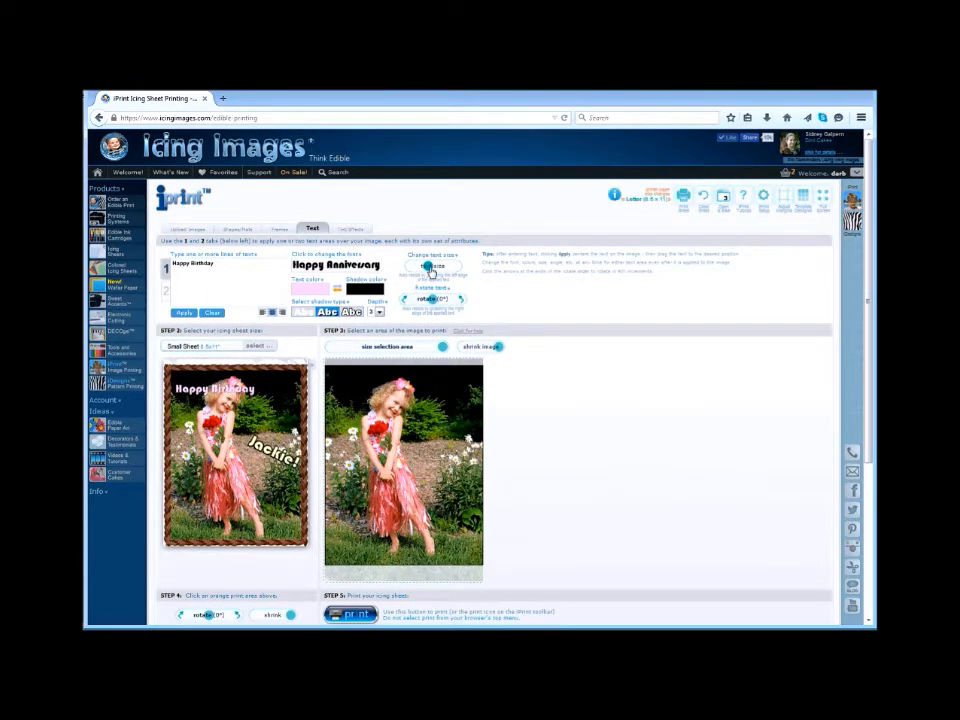
left_click_drag(222, 391, 252, 381)
left_click_drag(433, 271, 428, 271)
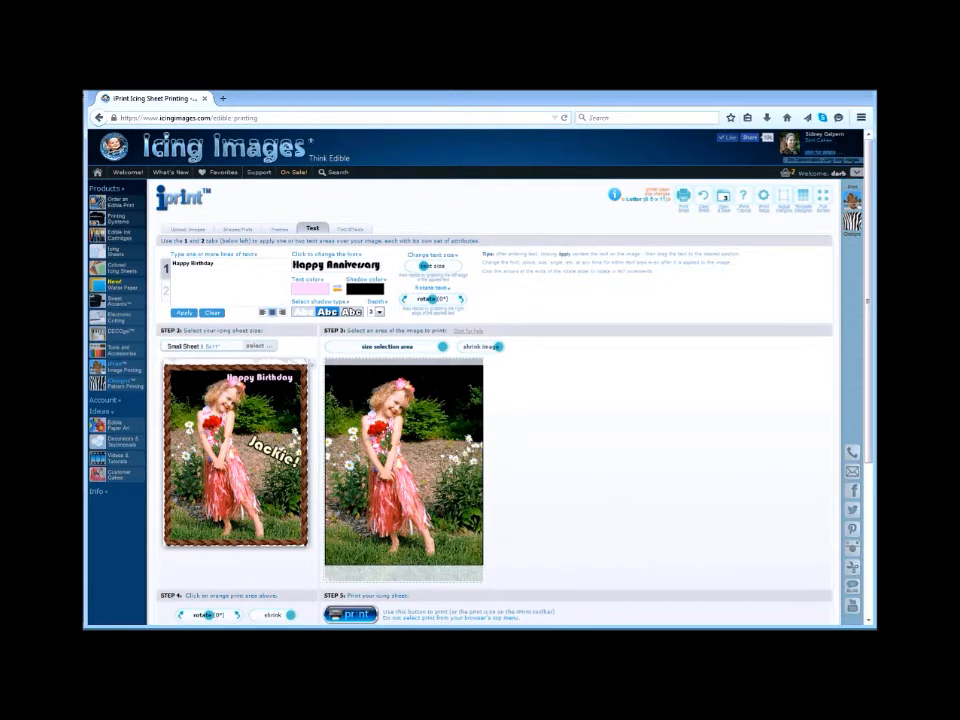
left_click_drag(394, 399, 396, 384)
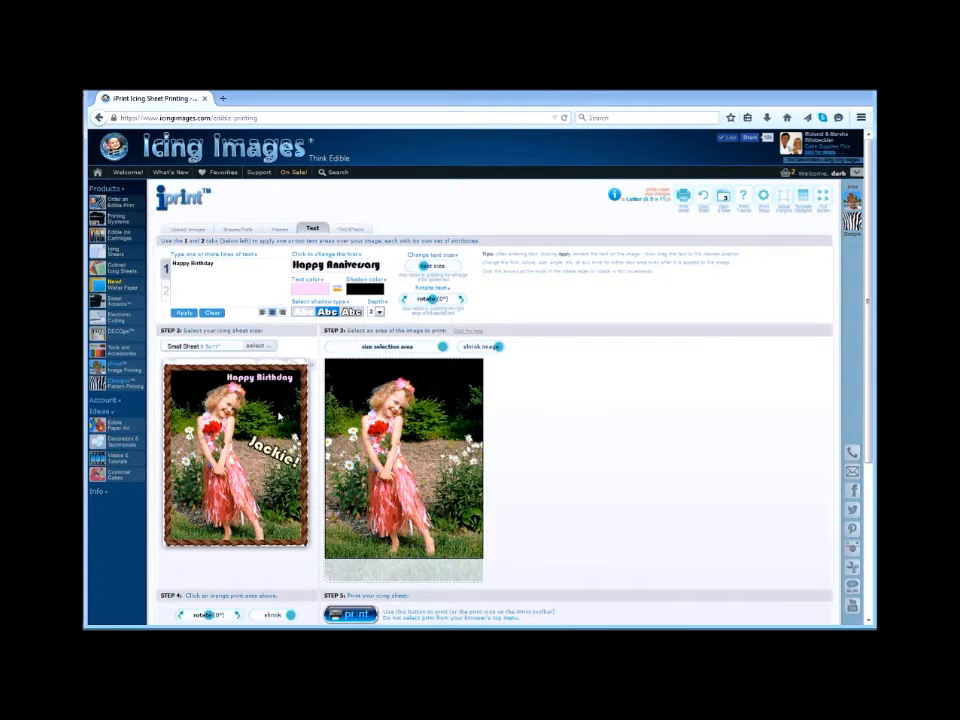
left_click_drag(262, 378, 212, 378)
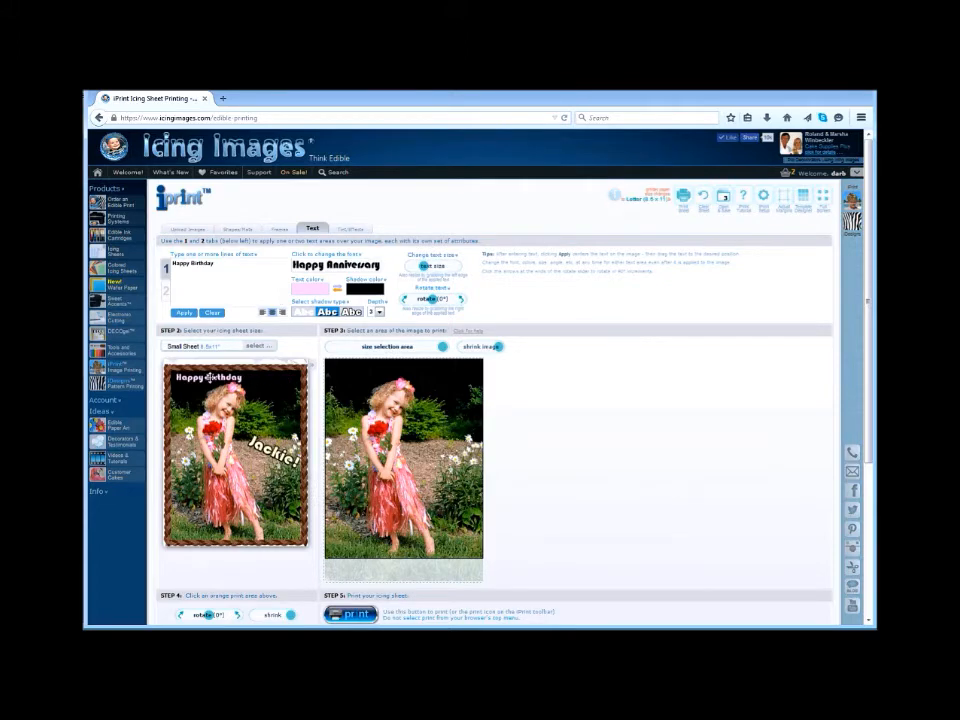
left_click_drag(269, 452, 265, 456)
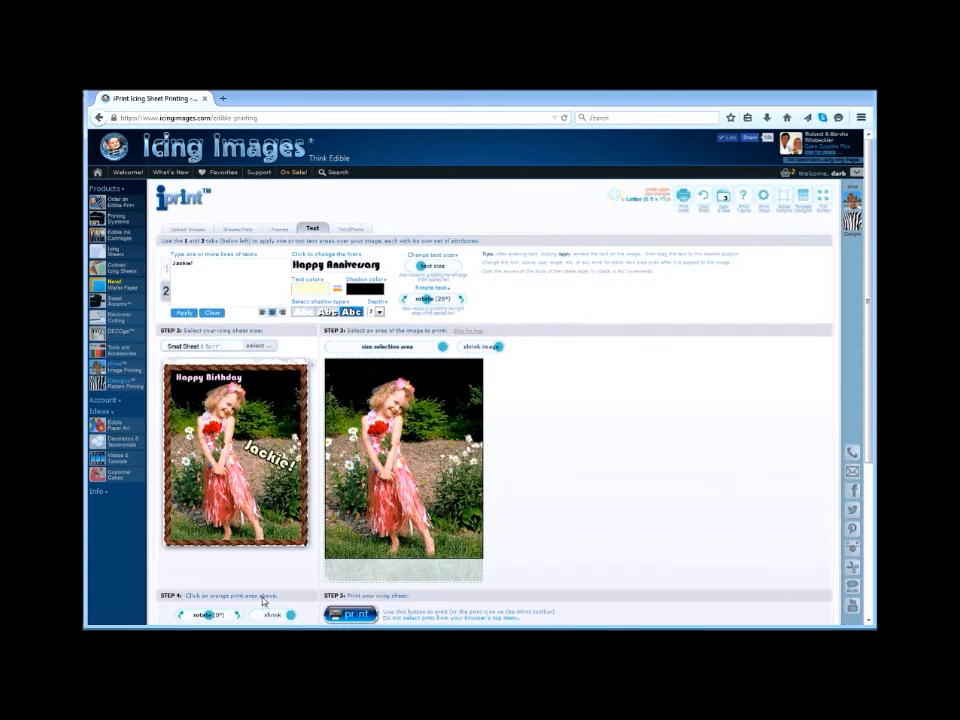
scroll(264, 579, "down", 1)
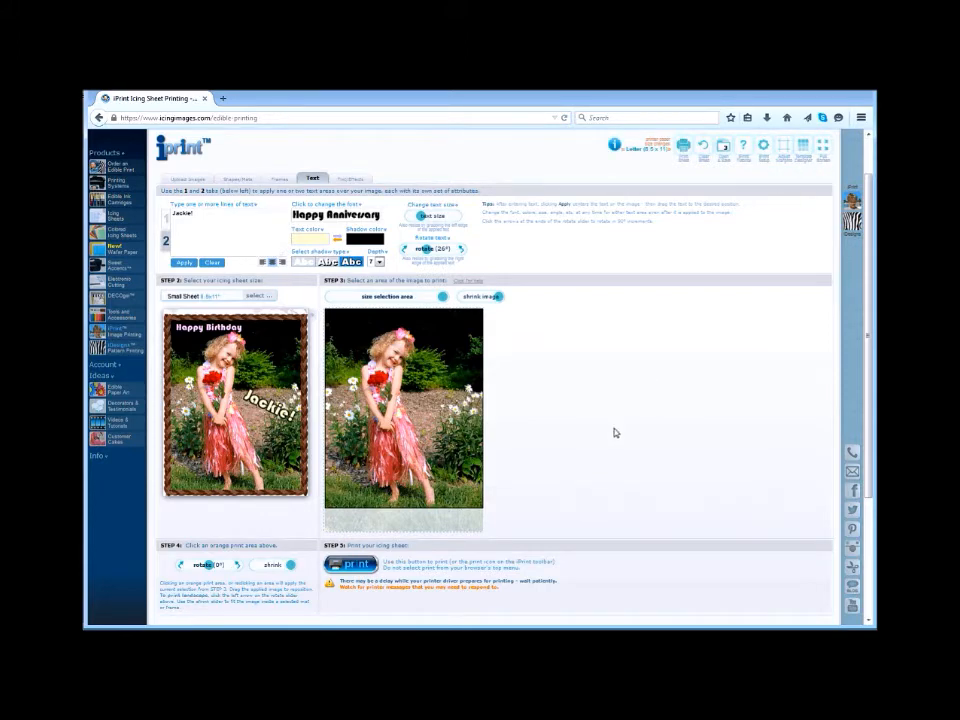
scroll(581, 476, "up", 1)
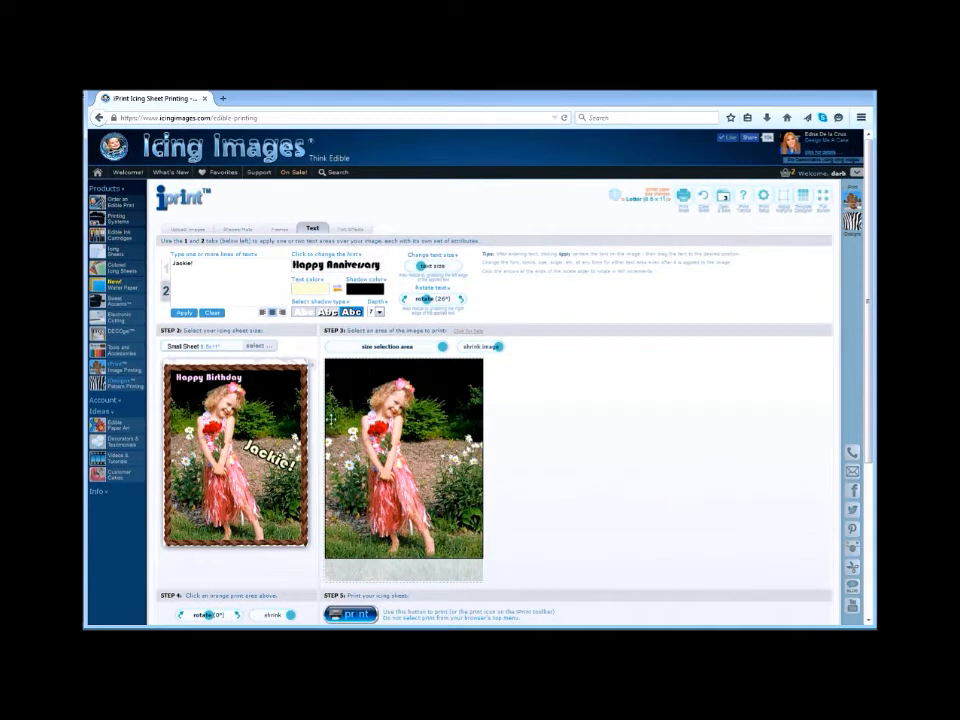
- Remove the photo's frame and clear the Jackie! caption with its styling
left_click(282, 231)
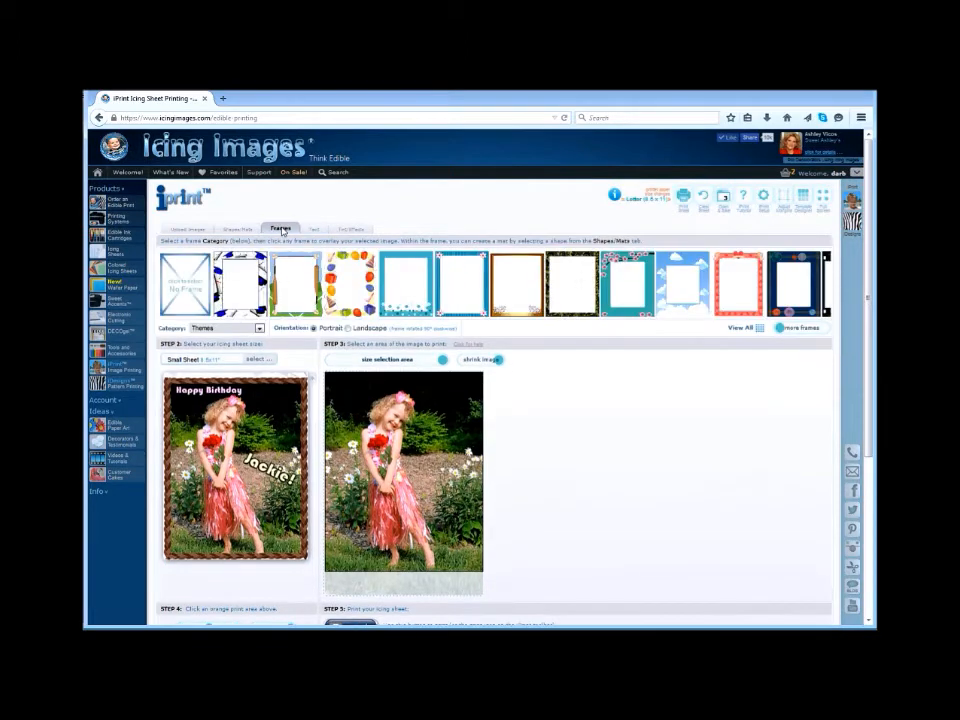
left_click(184, 298)
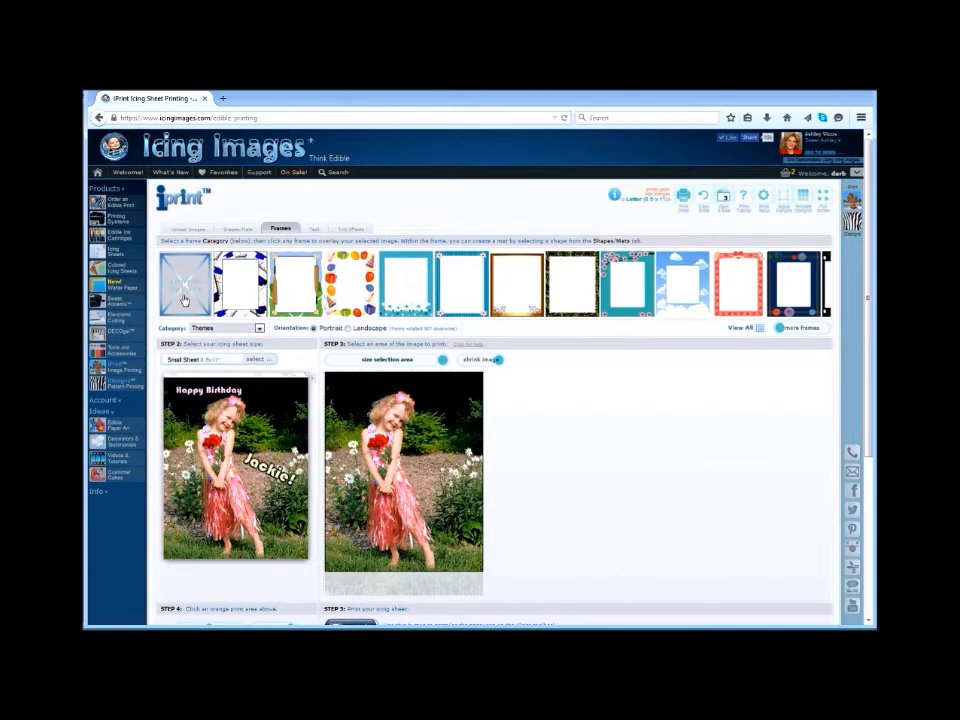
left_click(233, 231)
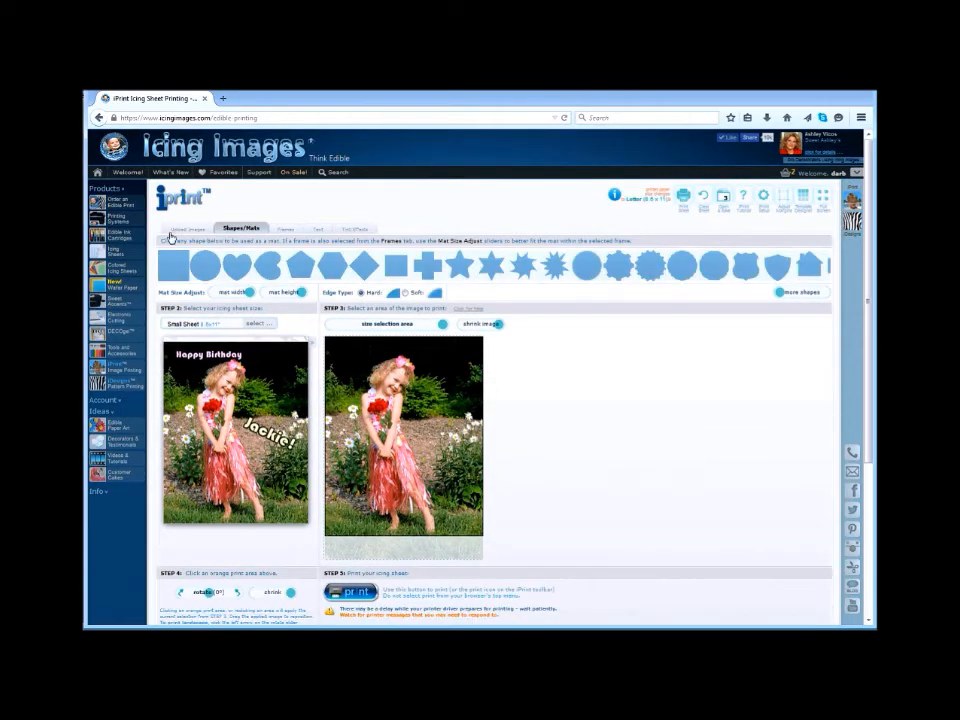
left_click(179, 229)
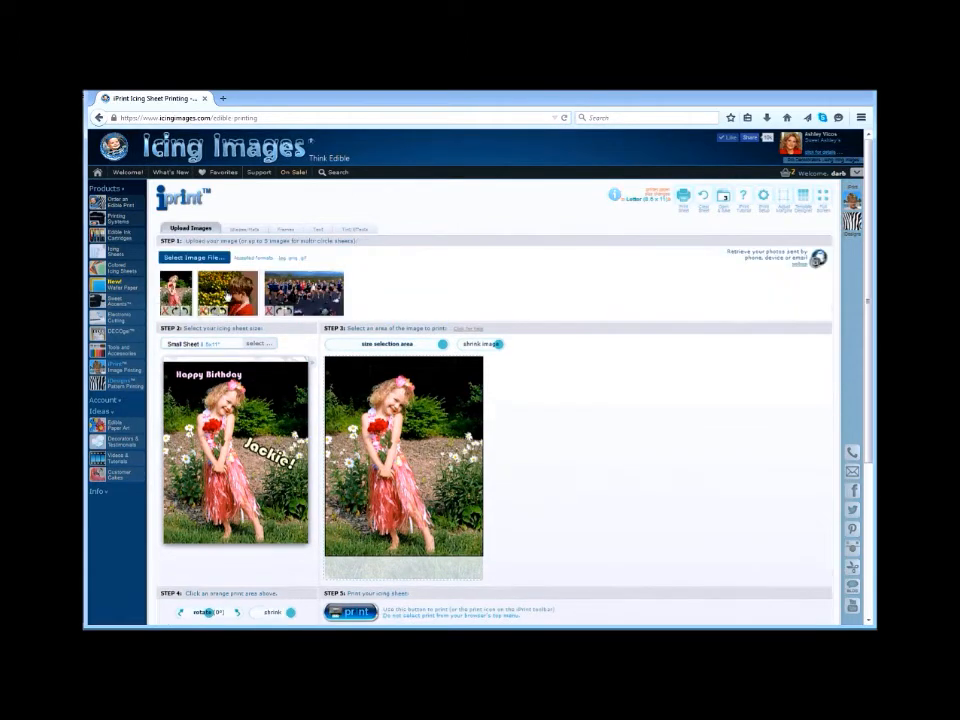
left_click(312, 229)
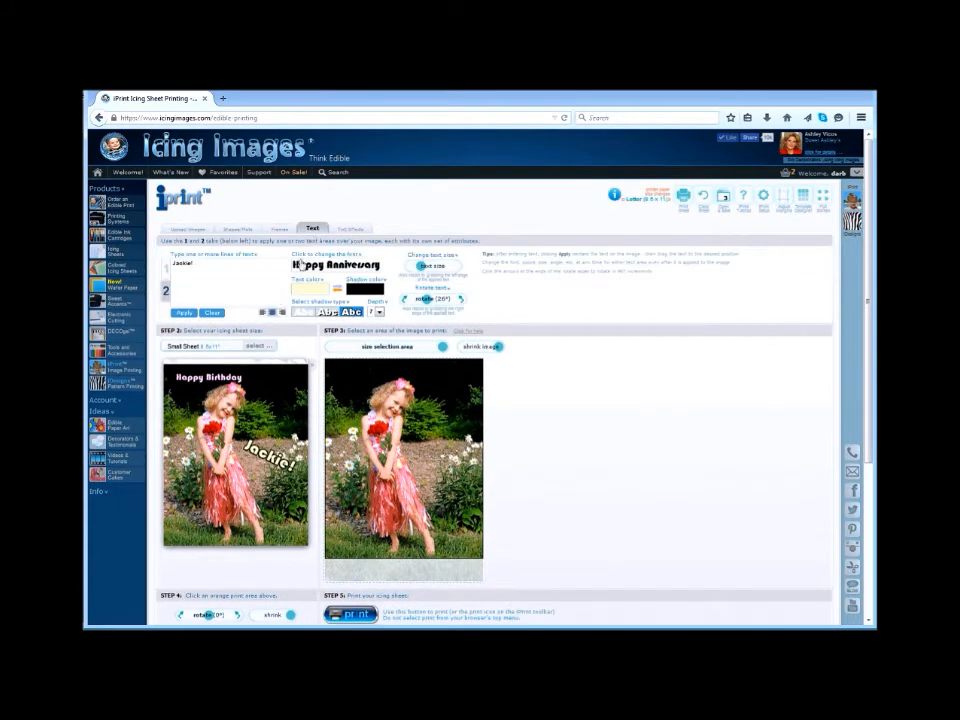
left_click(213, 313)
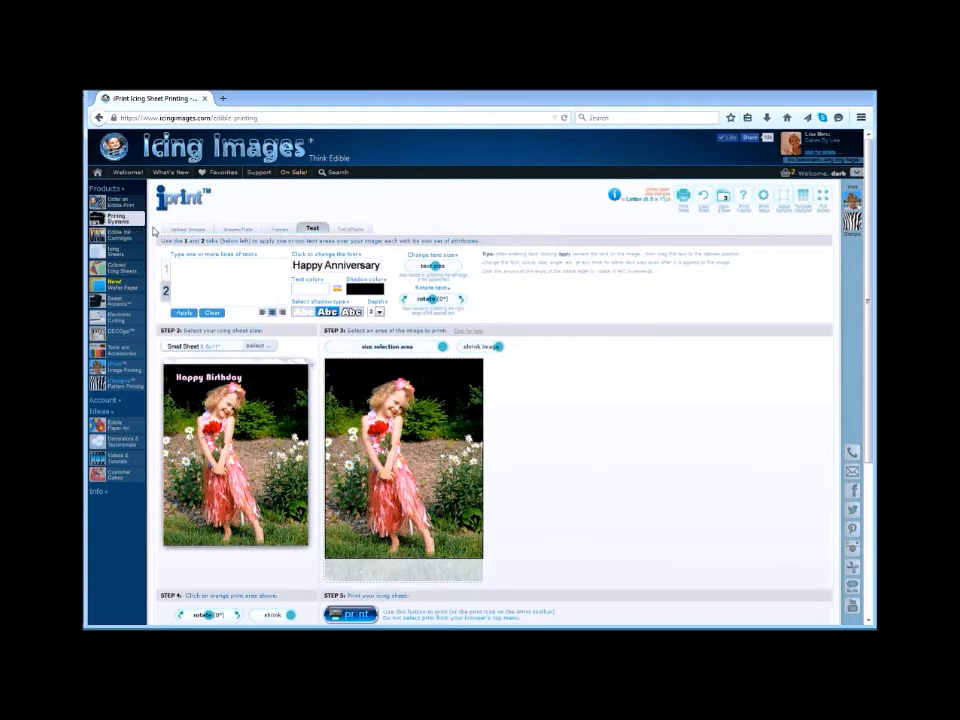
- Clear the Happy Birthday text line and go back to the uploaded images
left_click(187, 231)
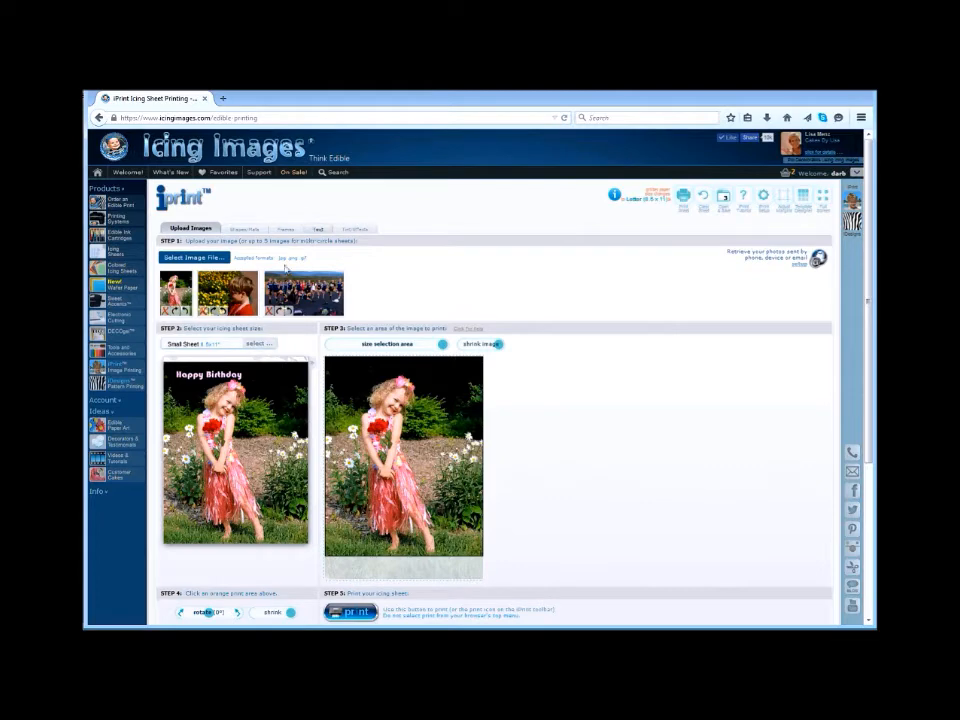
left_click(313, 229)
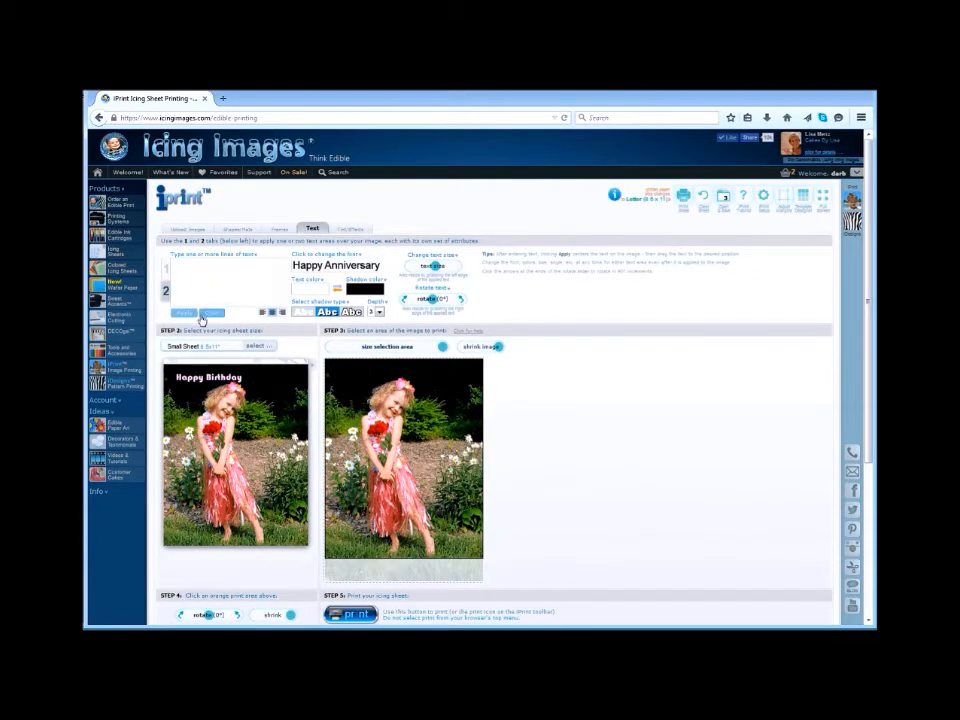
left_click(166, 270)
left_click(208, 313)
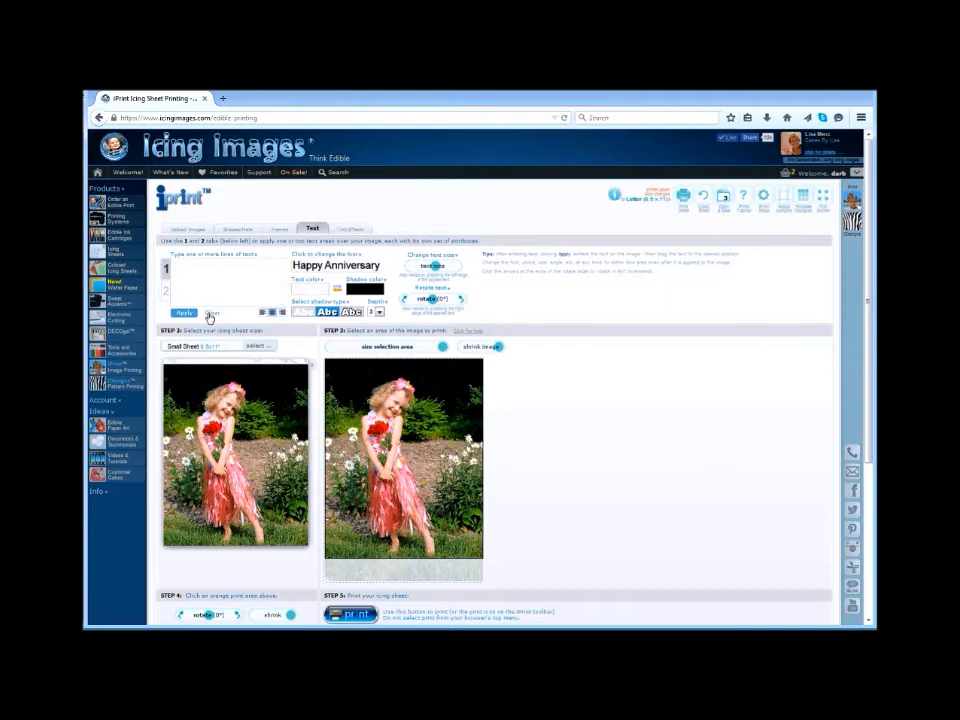
left_click(189, 230)
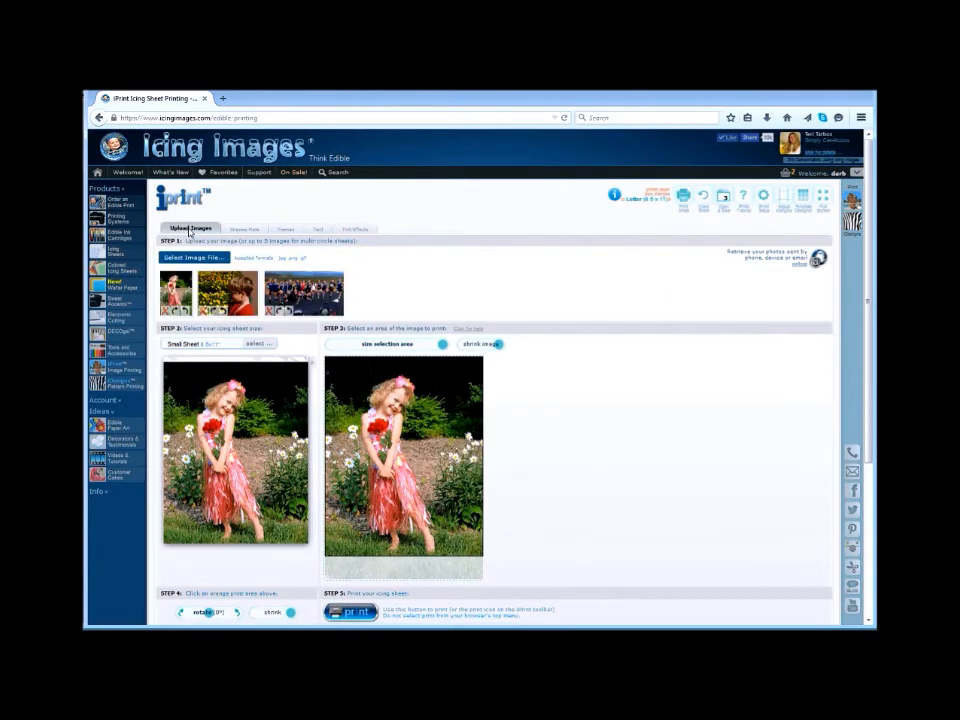
- Switch to the team group photo, reposition the print area, and shrink the image to fit
left_click(328, 299)
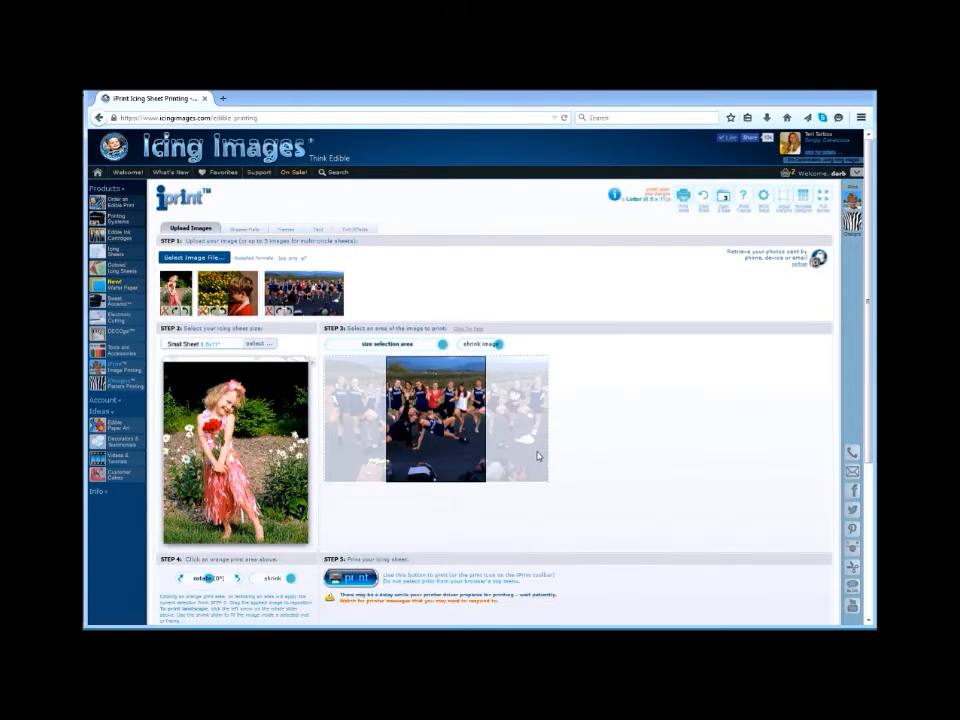
left_click_drag(454, 446, 376, 442)
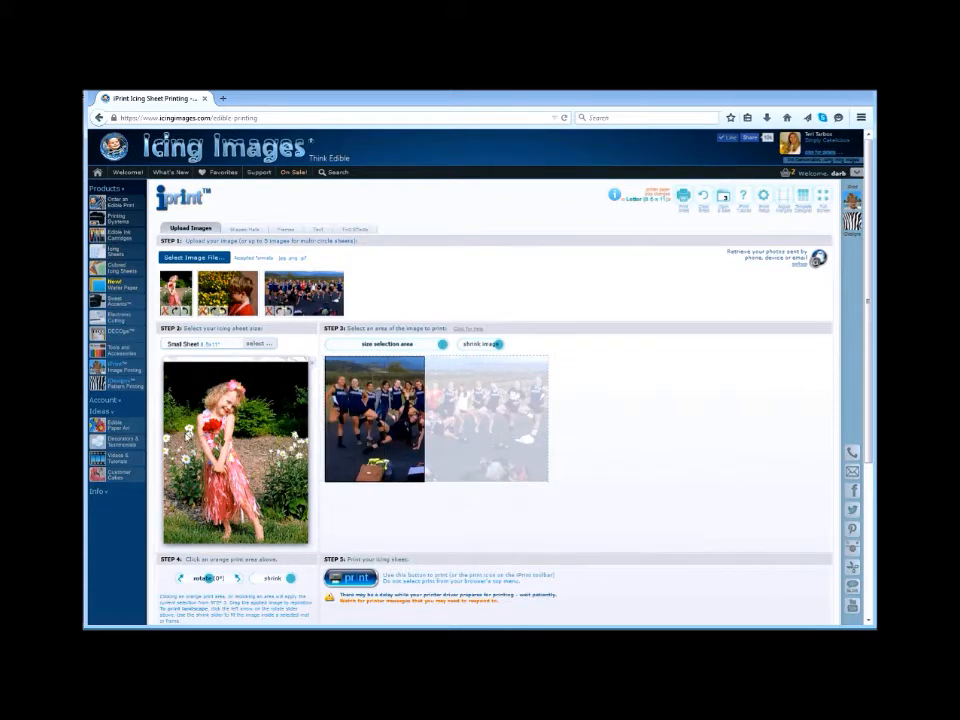
left_click_drag(396, 410, 468, 404)
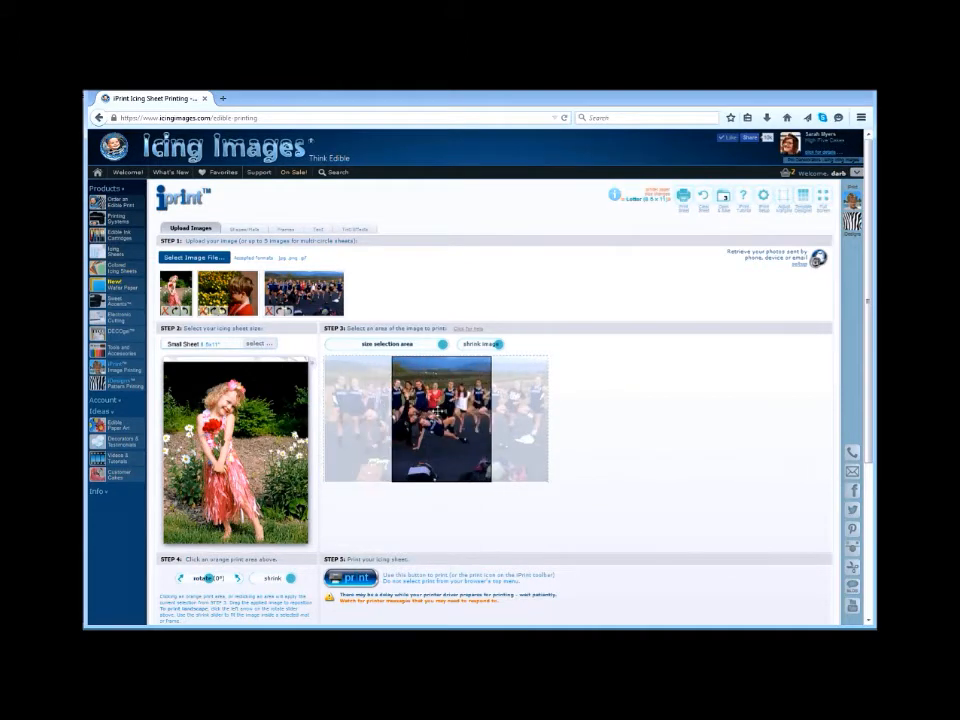
left_click_drag(499, 349, 525, 352)
- Place the team photo on the sheet, rotate it to 270°, and fine-tune its size
left_click(270, 441)
left_click(240, 580)
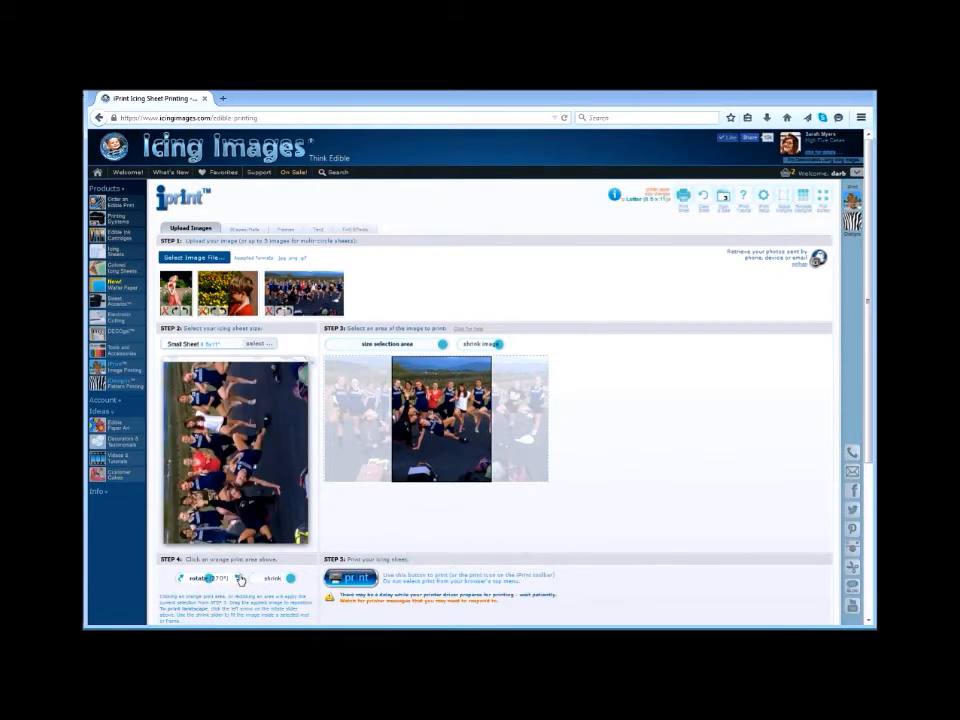
left_click_drag(288, 579, 282, 581)
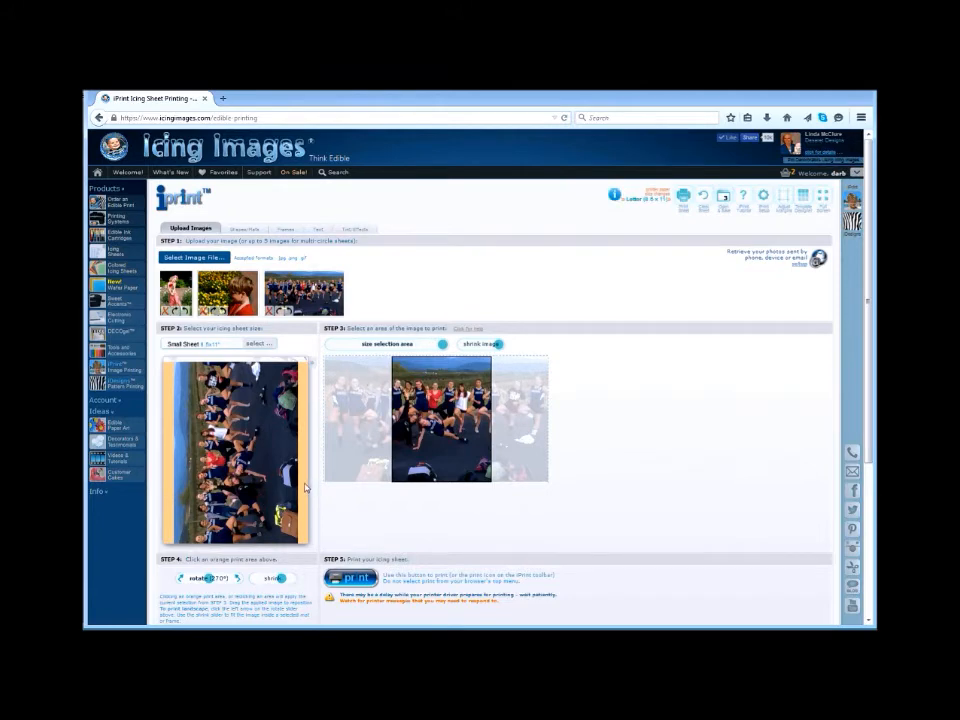
left_click(276, 582)
left_click_drag(276, 584, 279, 580)
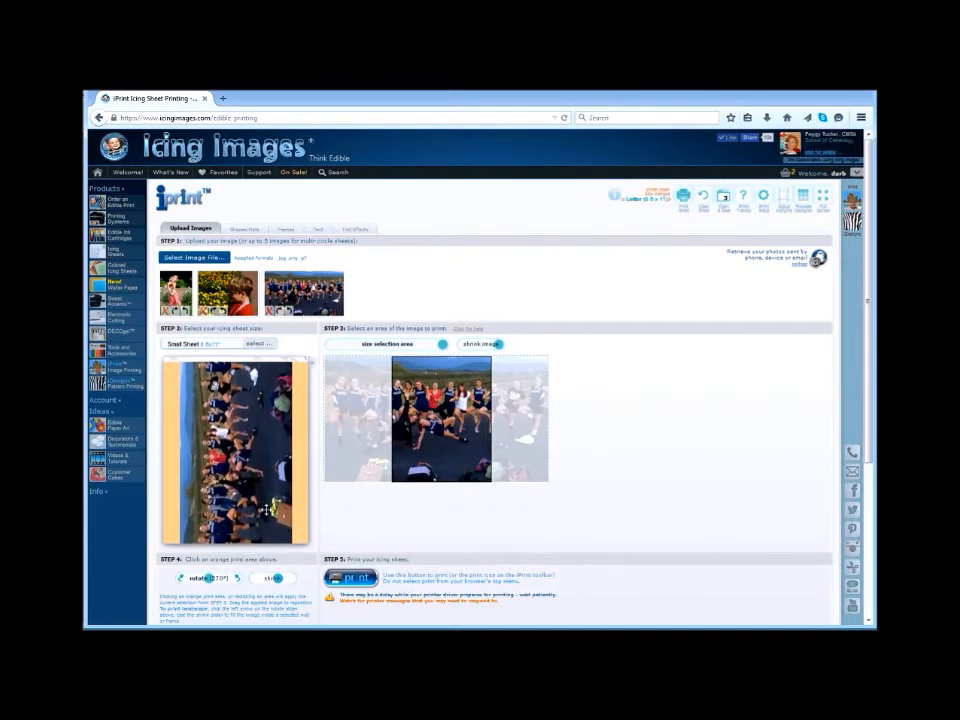
left_click_drag(279, 586, 276, 583)
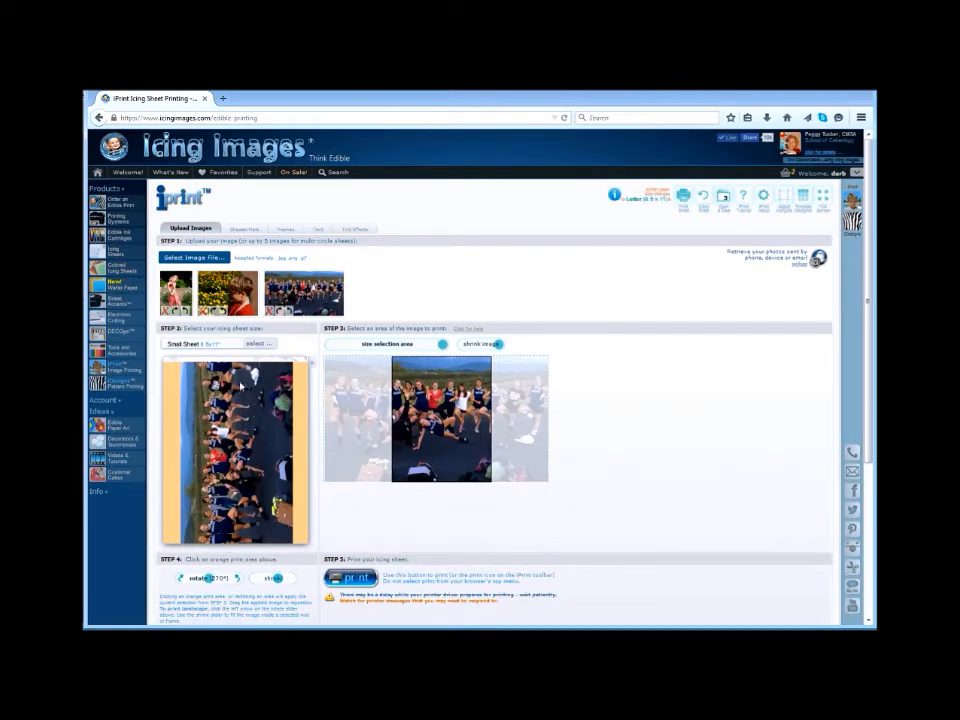
left_click(258, 343)
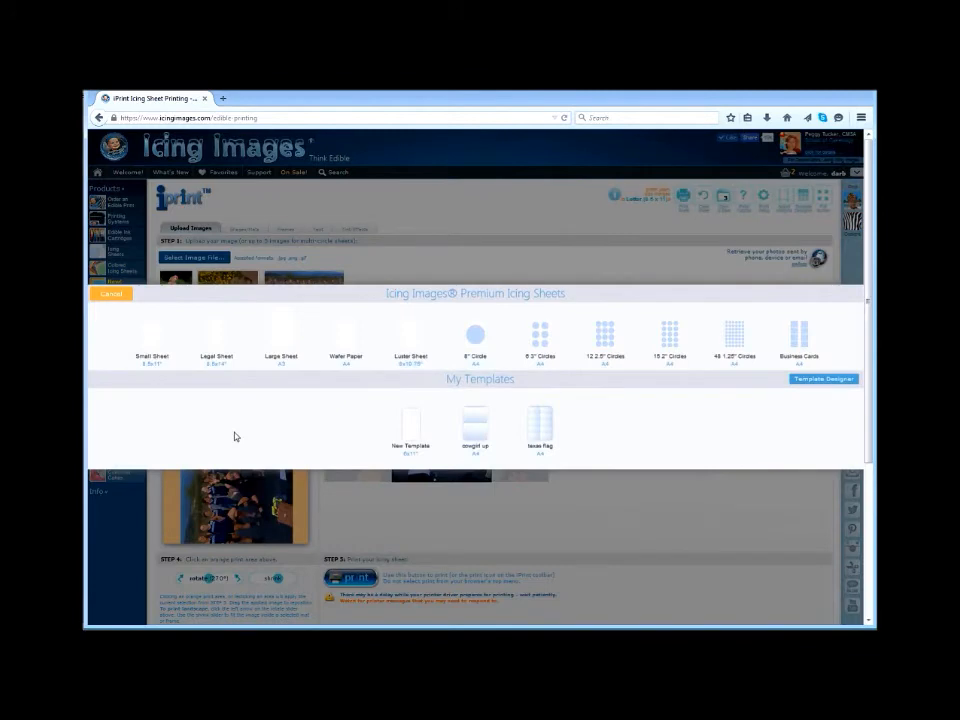
- Switch to a Legal Sheet (8.5x14) holding the team photo rotated 270°, then show the frame choices
left_click(206, 339)
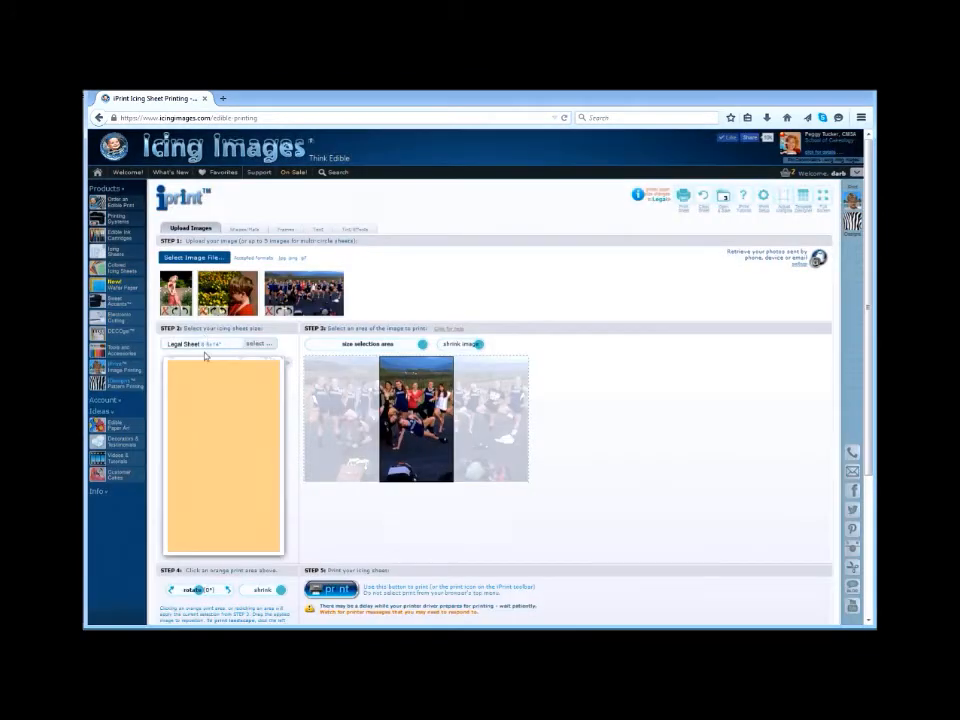
left_click(214, 444)
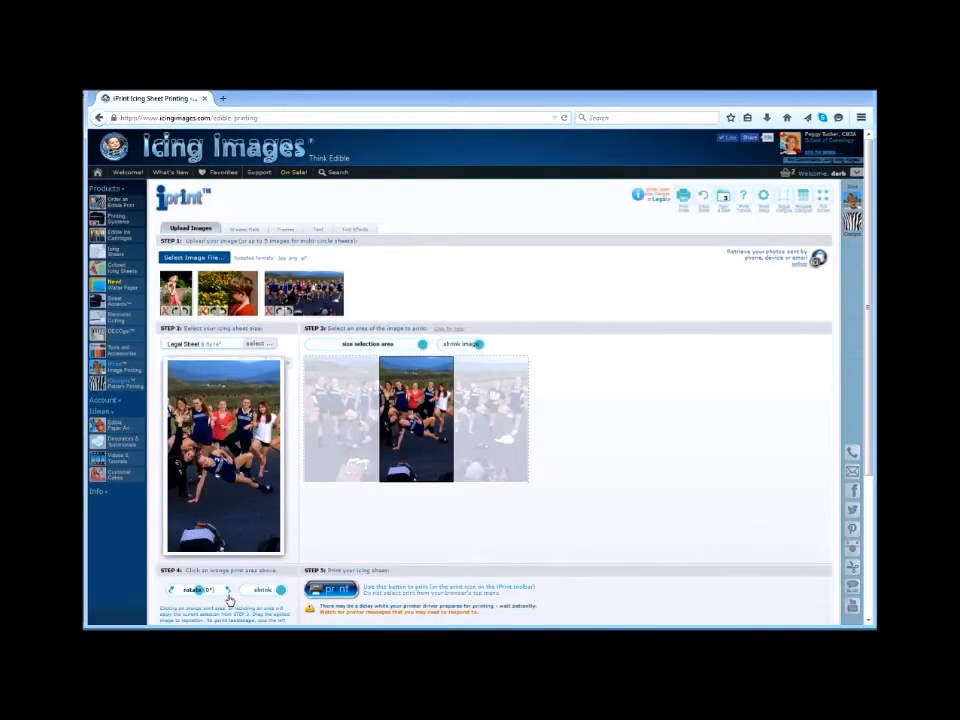
left_click(229, 592)
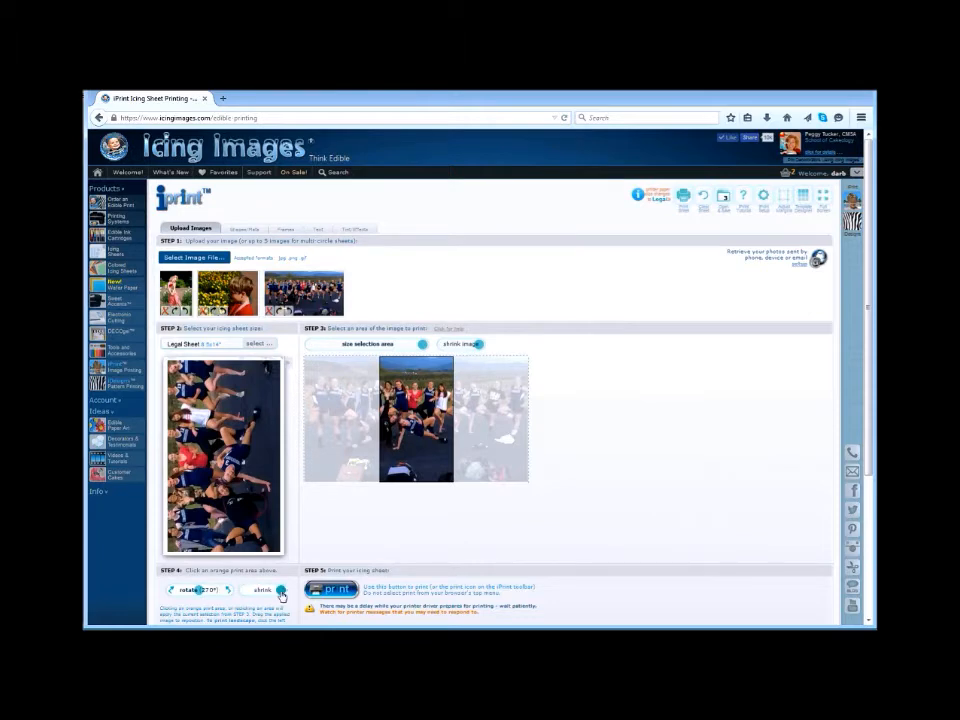
left_click(281, 593)
left_click(268, 592)
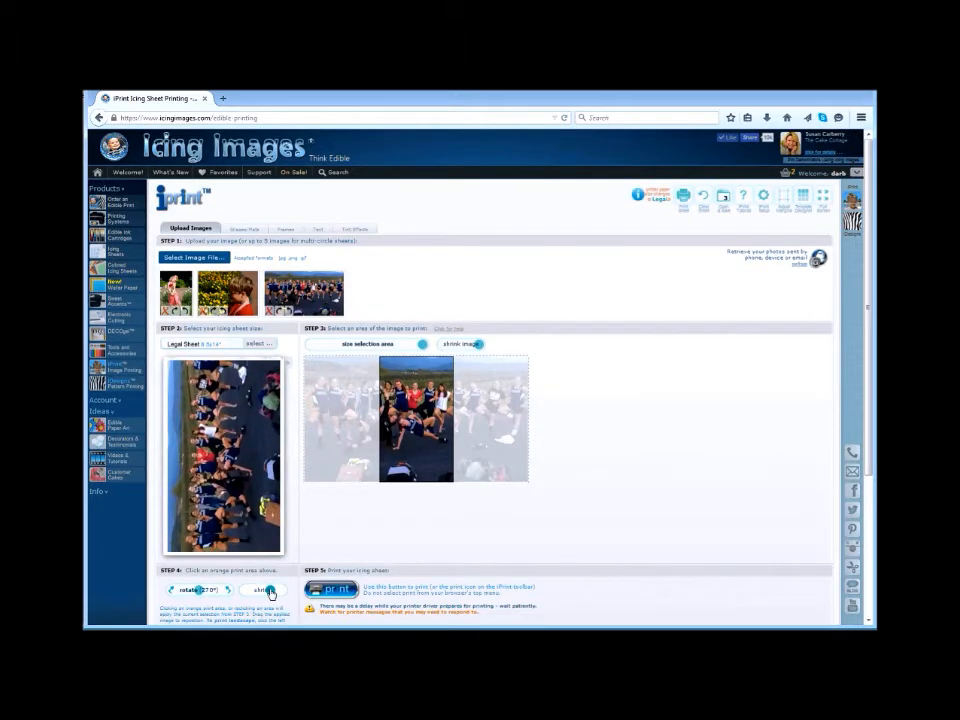
left_click_drag(220, 490, 221, 494)
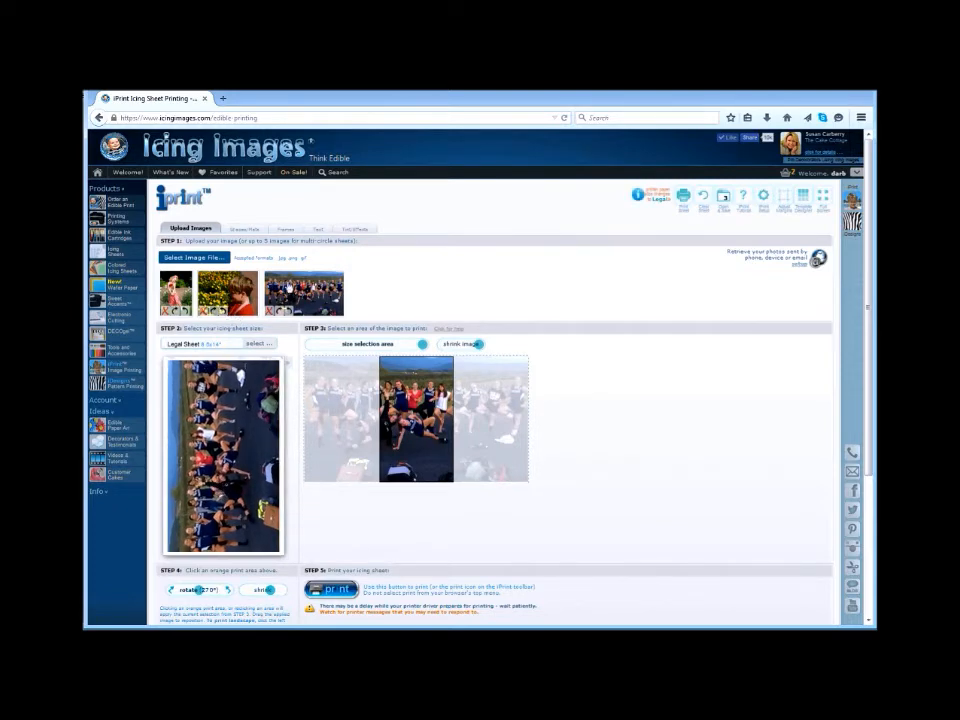
left_click(286, 231)
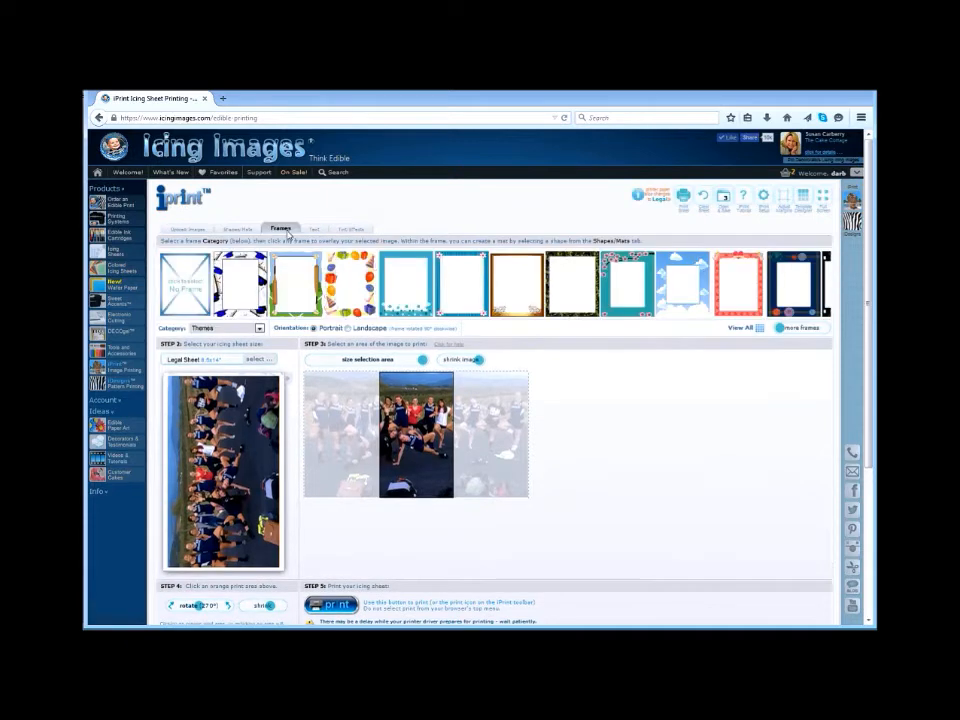
- Try the Aged sepia and Grayscale effects on the team photo, then undo them
left_click(350, 229)
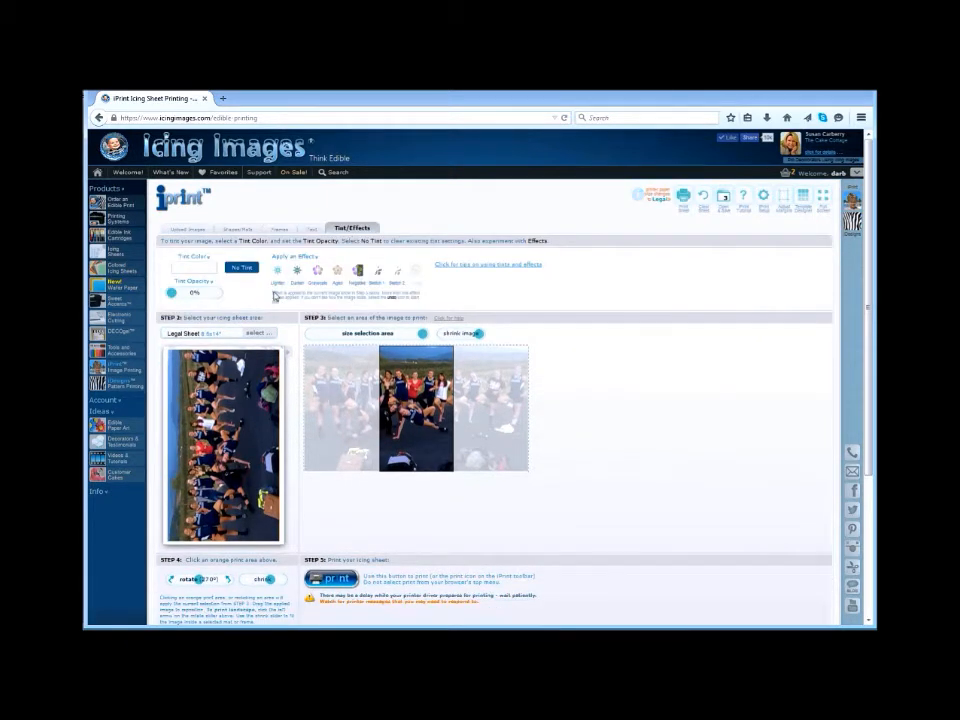
left_click(316, 276)
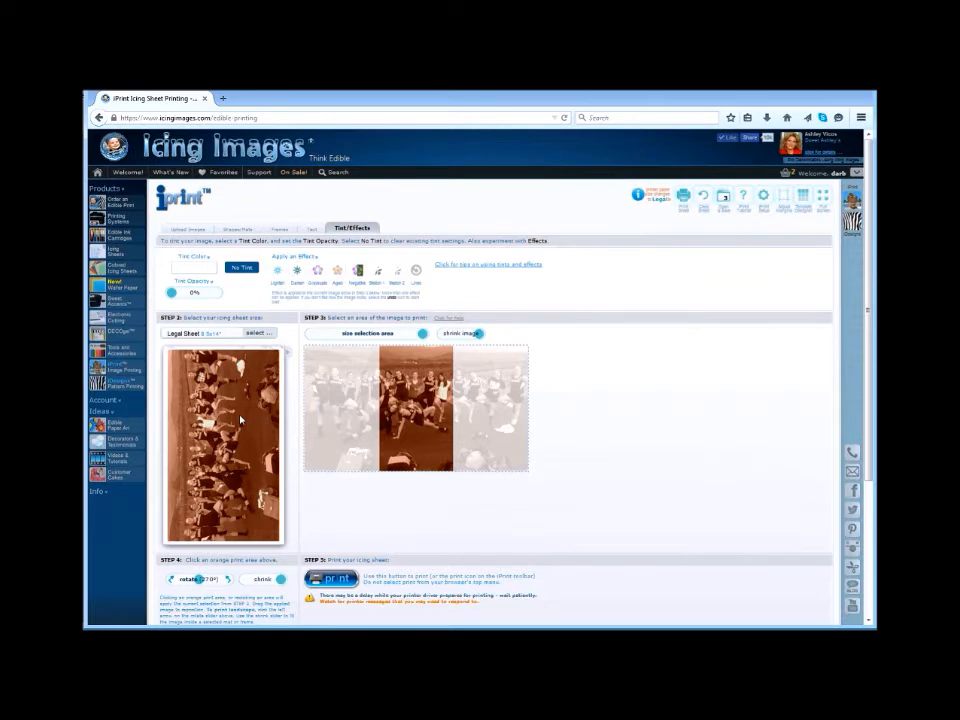
left_click(316, 273)
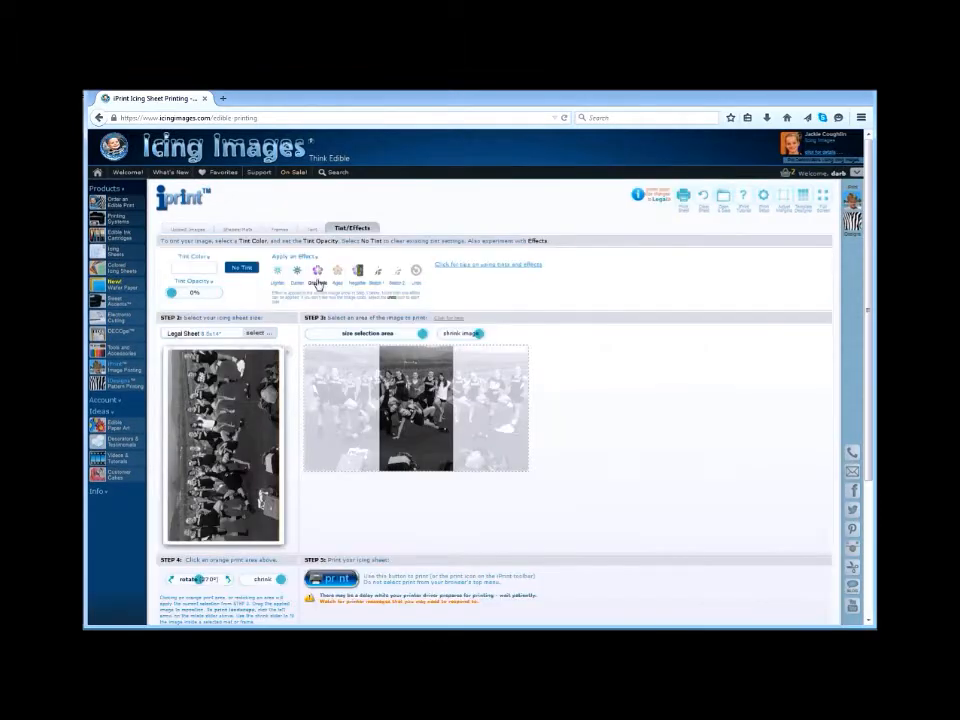
left_click(418, 275)
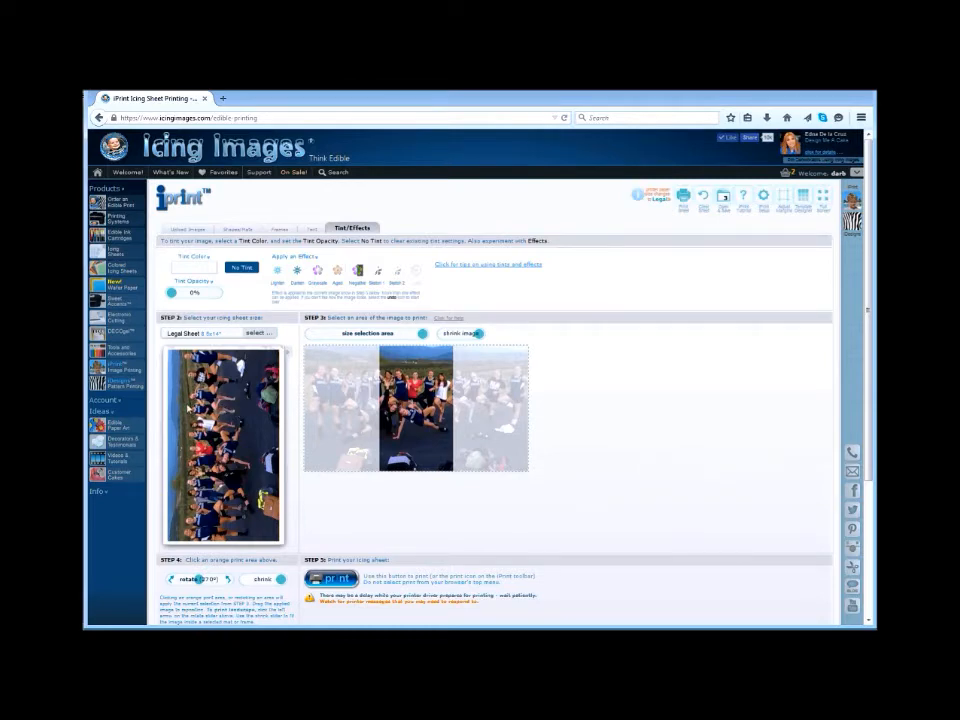
- Bring up the Premium Icing Sheets chooser from Step 2
left_click(258, 336)
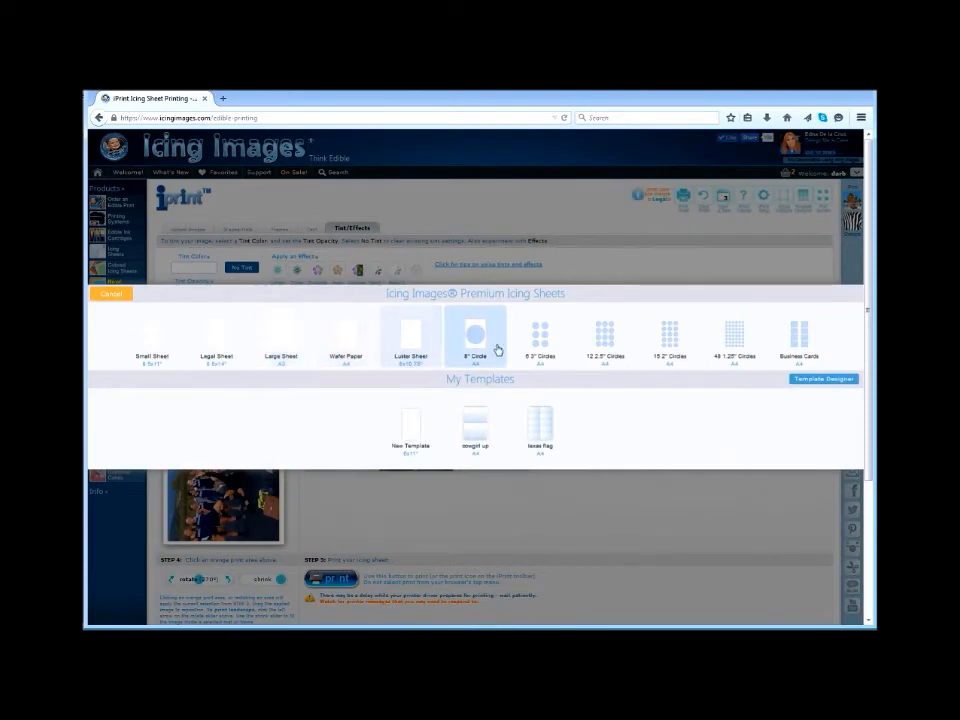
- Use a 12 2.5" Circles sheet, apply one team-photo crop to all, recrop the top-middle circle
left_click(603, 357)
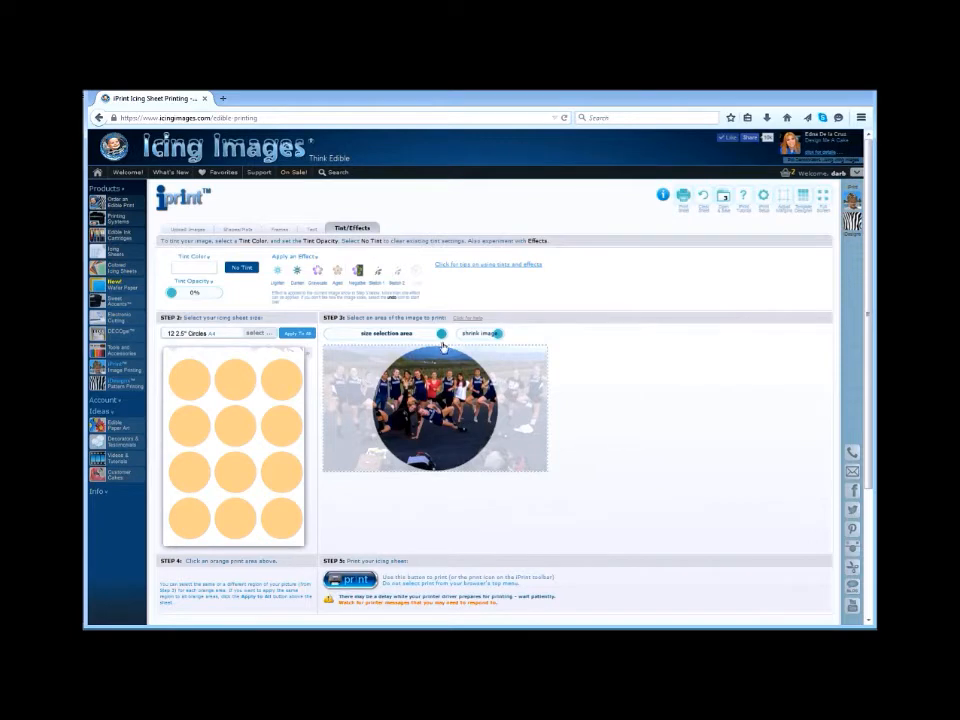
left_click_drag(438, 337, 378, 335)
left_click_drag(431, 415, 420, 423)
left_click_drag(378, 338, 366, 336)
left_click_drag(404, 407, 405, 404)
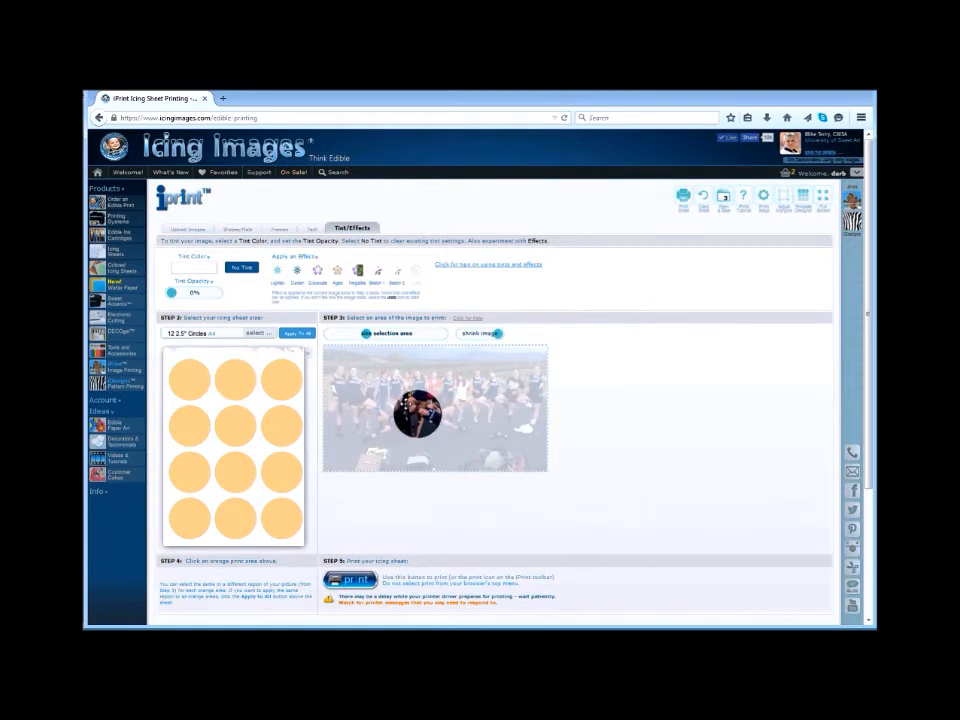
left_click(185, 382)
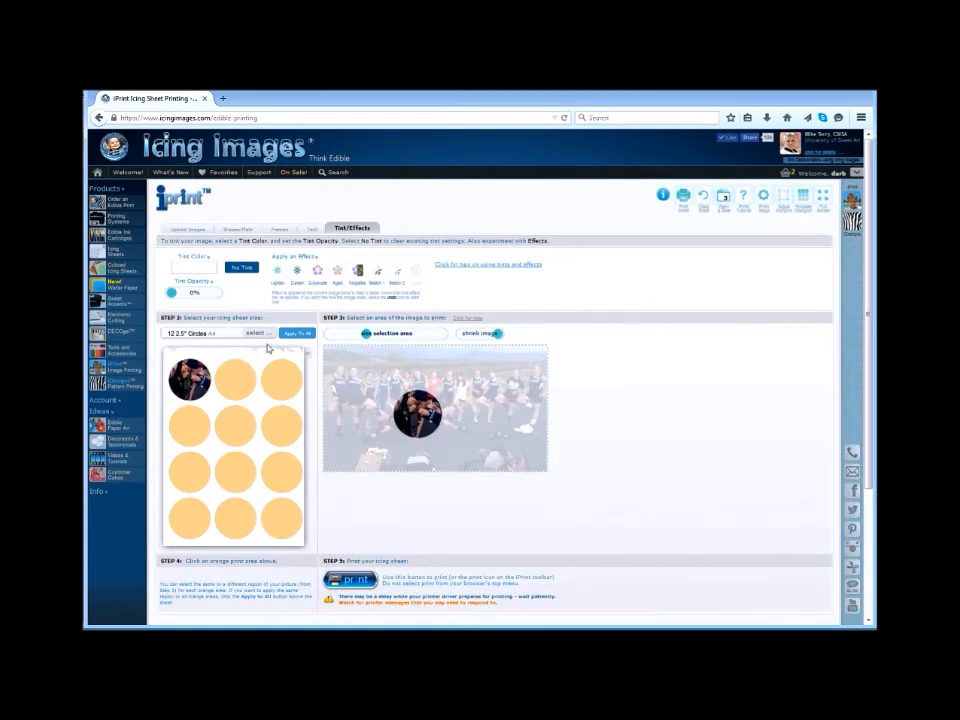
left_click(293, 335)
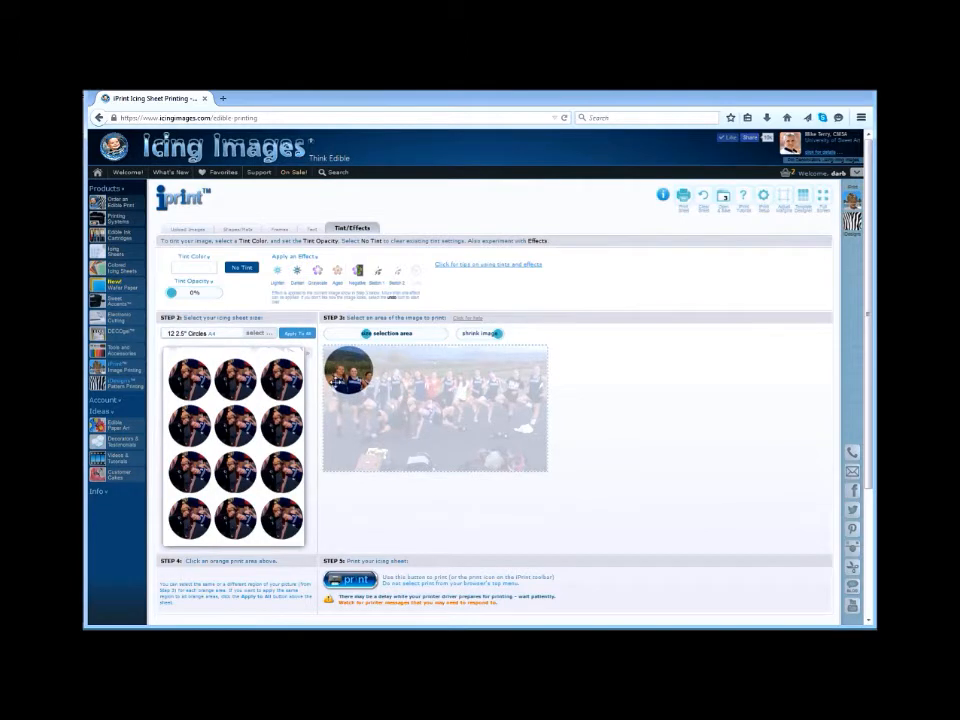
left_click_drag(341, 368, 421, 379)
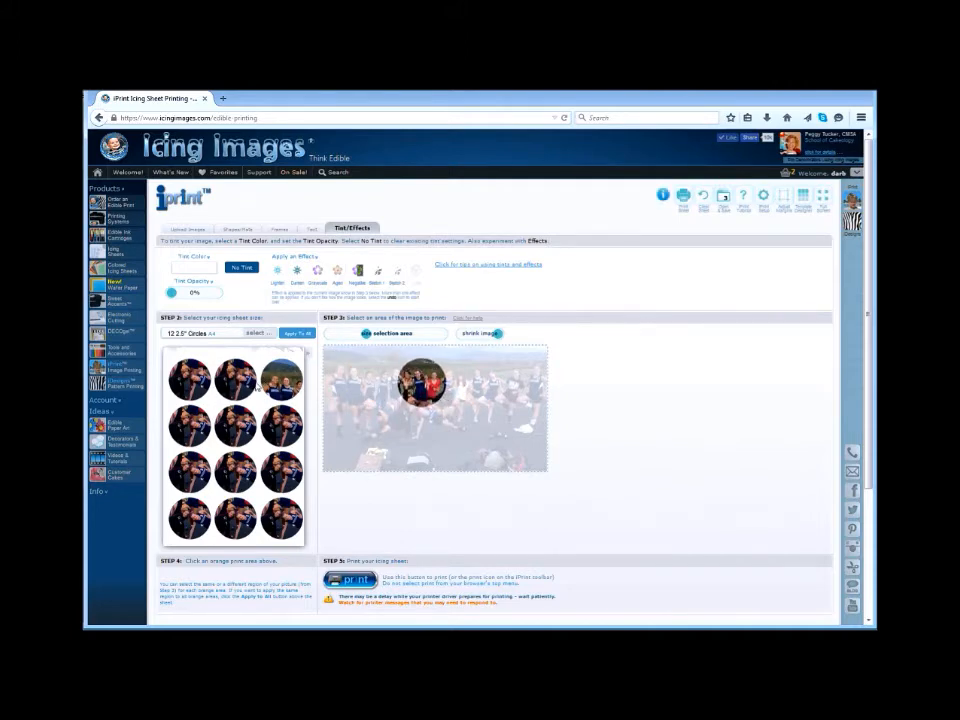
left_click(246, 382)
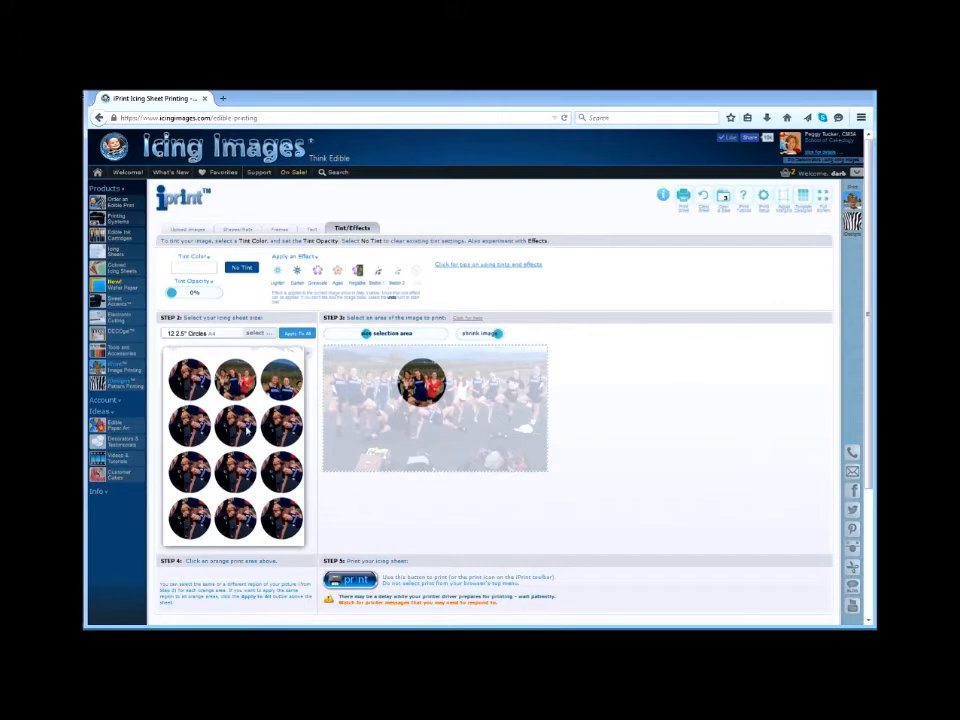
- Place a cropped girl photo in the second row's third circle
left_click(189, 229)
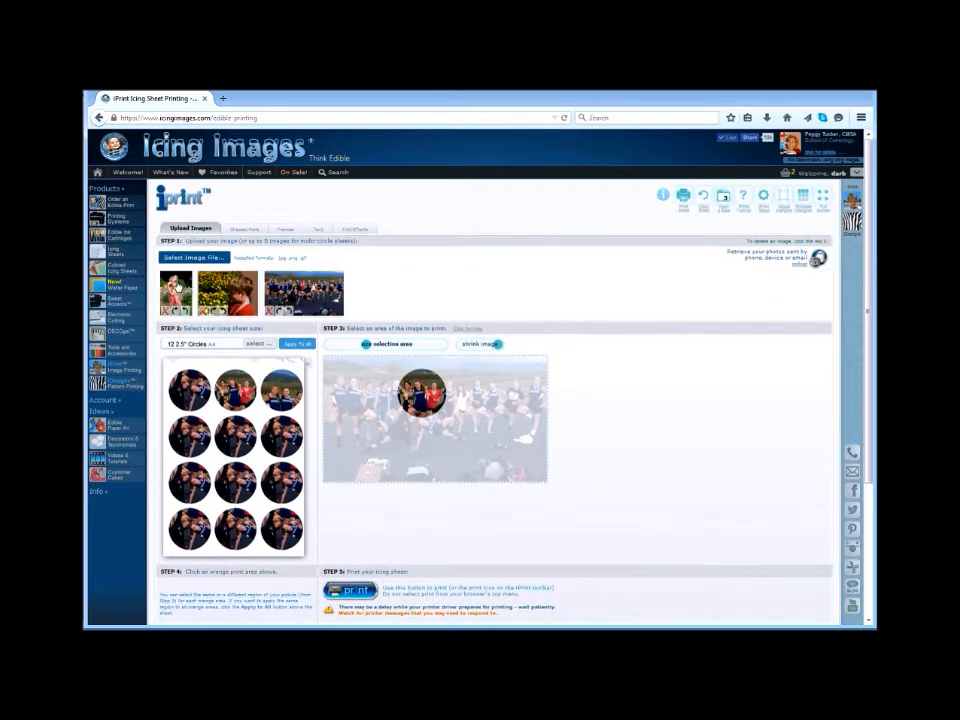
left_click(184, 300)
left_click_drag(405, 471, 405, 425)
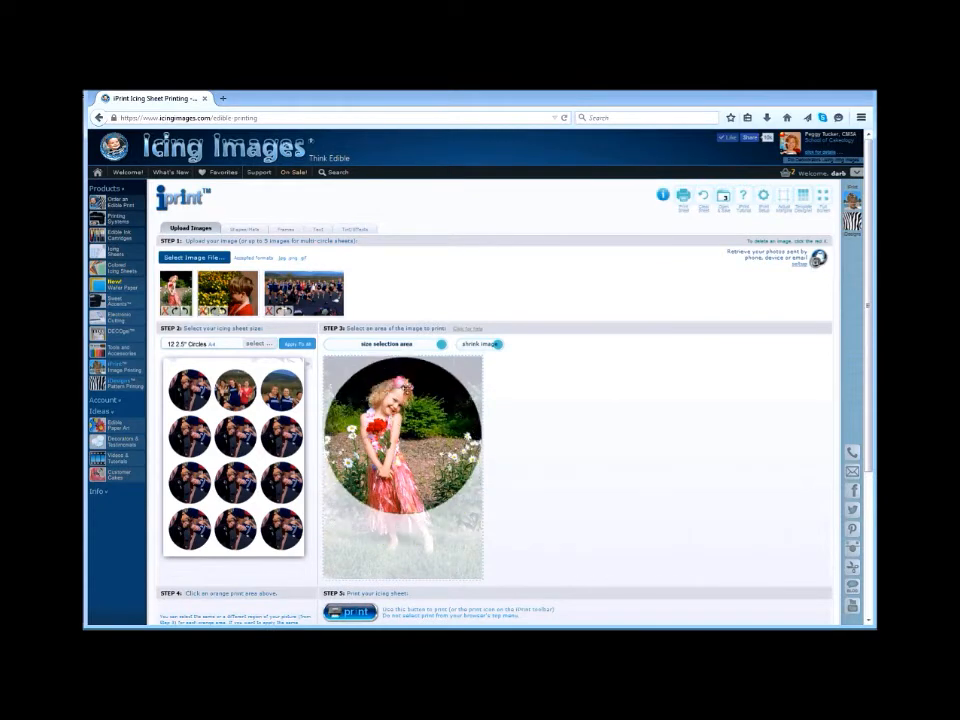
left_click_drag(429, 347, 410, 344)
left_click(282, 437)
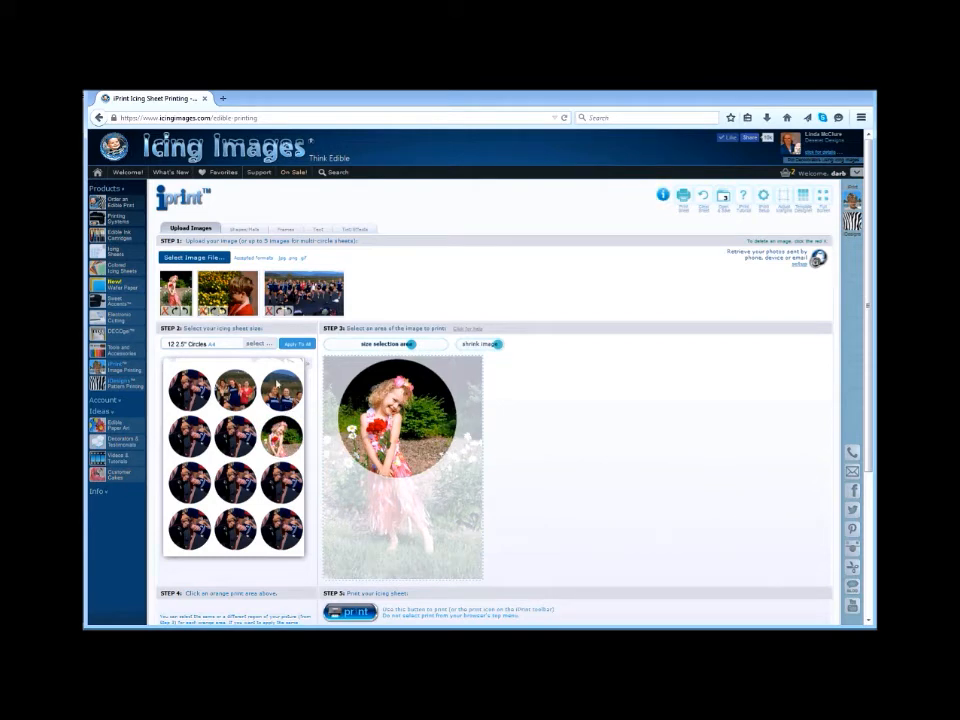
- Put the boy photo in the third row's middle circle and a tight team-photo crop in its first
left_click(228, 293)
left_click_drag(451, 427, 489, 444)
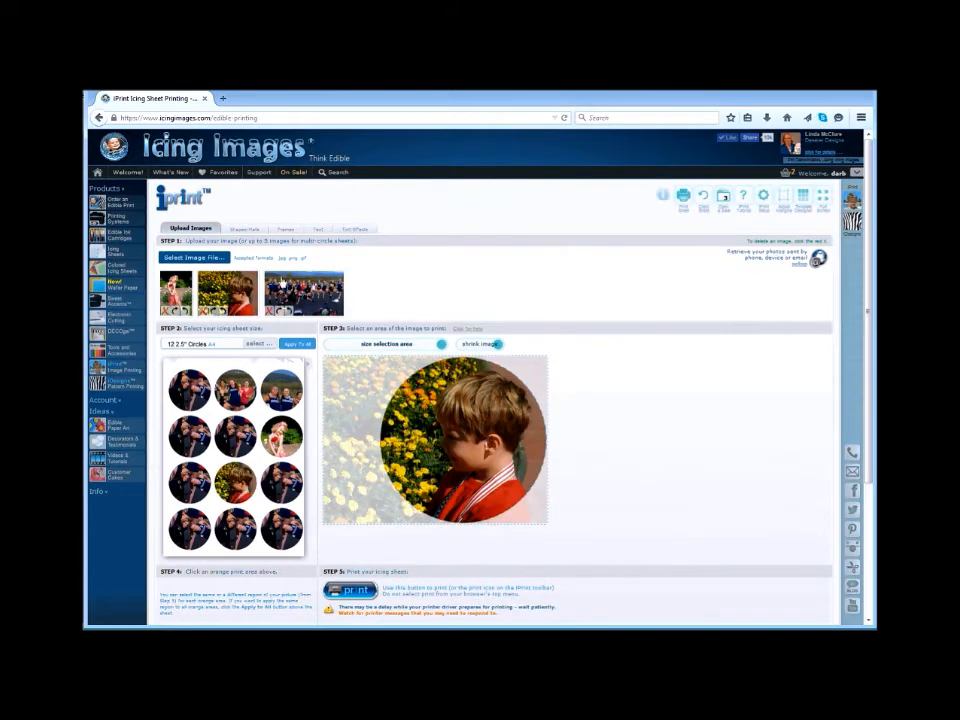
left_click(313, 290)
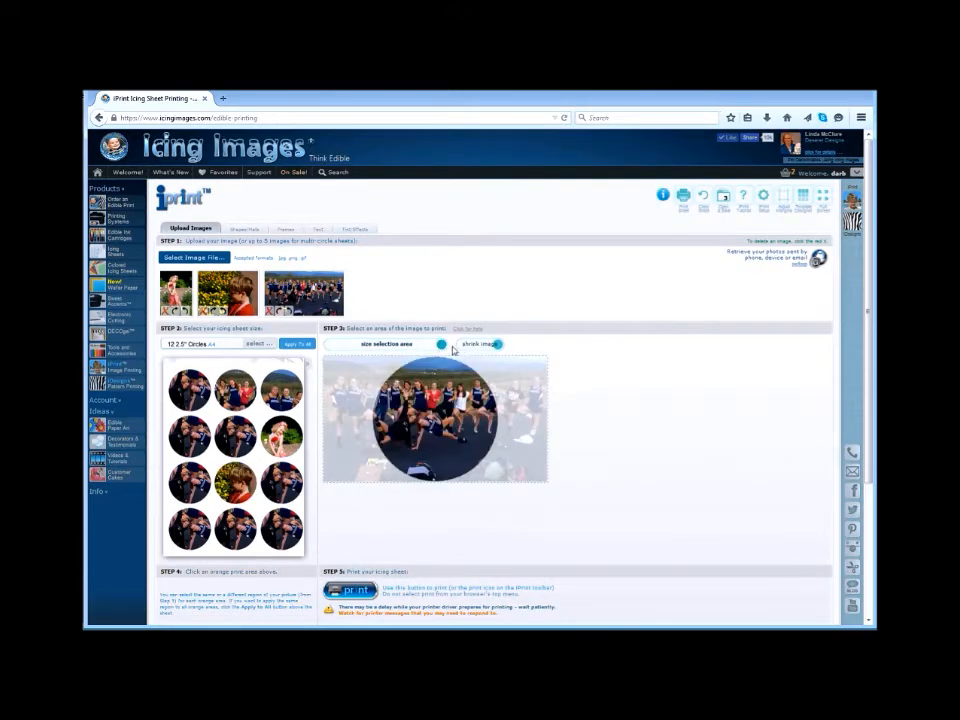
left_click_drag(440, 346, 407, 357)
left_click_drag(443, 416, 507, 401)
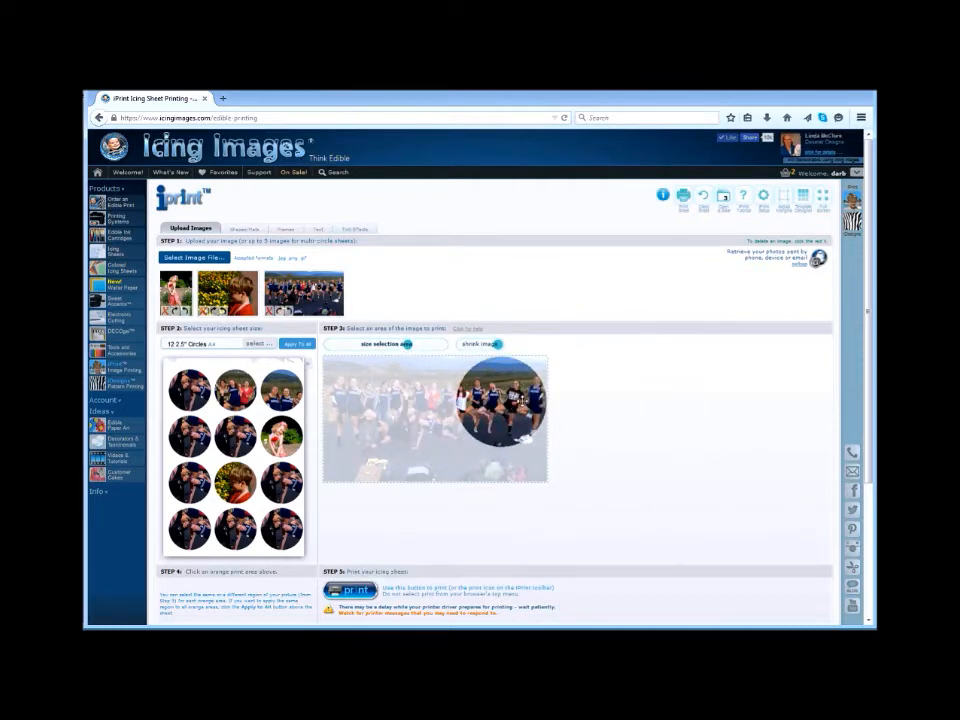
left_click(188, 484)
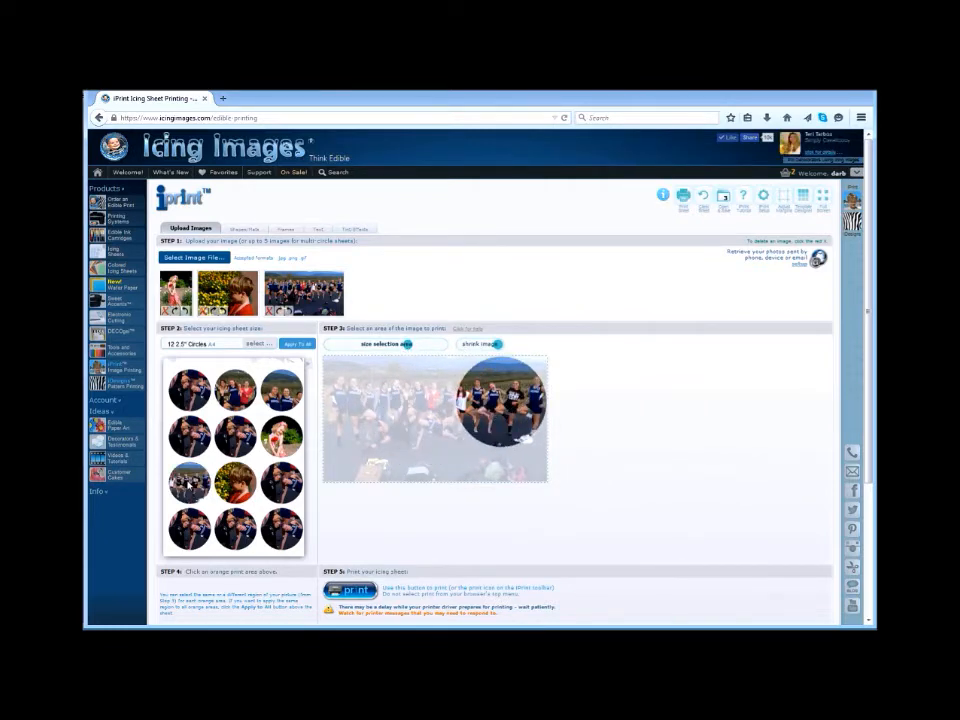
- Choose the spiky sunburst cutout shape from Shapes/Mats
left_click(246, 229)
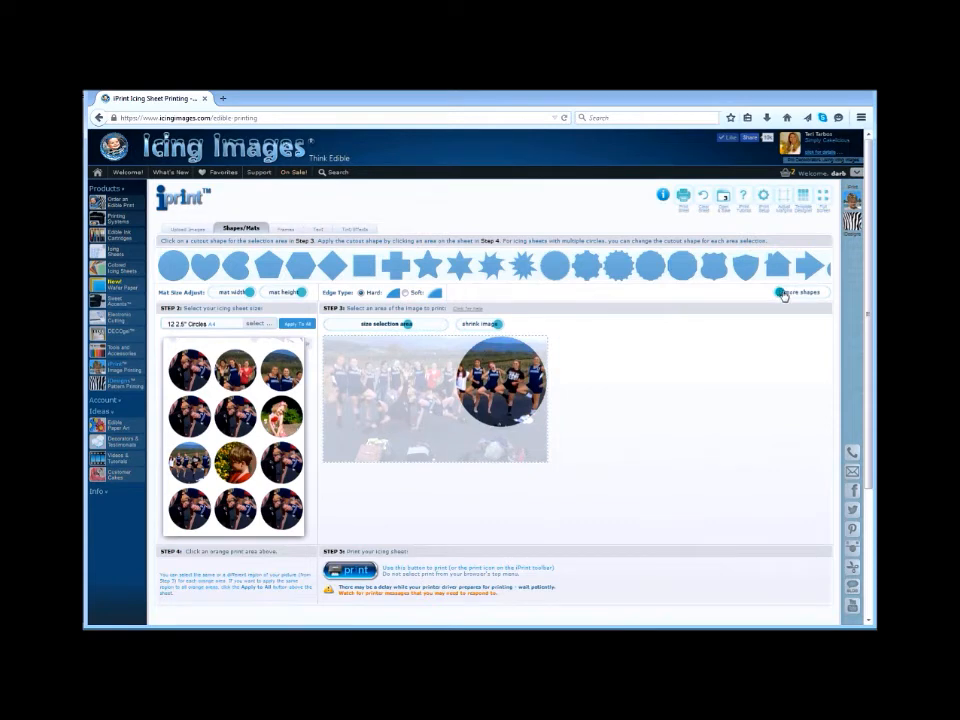
left_click_drag(784, 295, 821, 305)
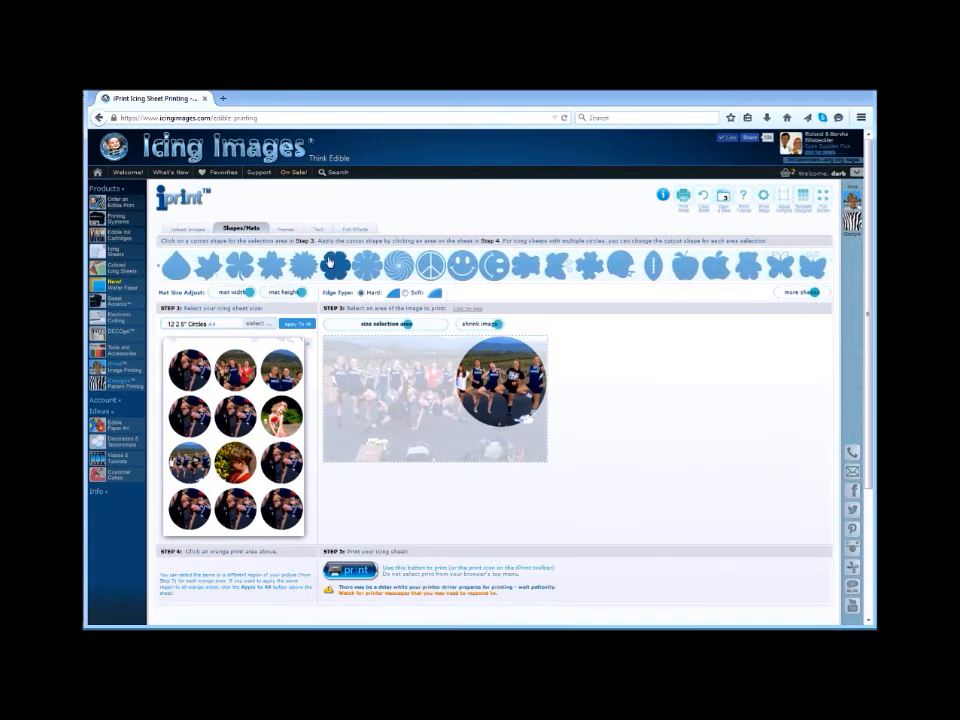
left_click(303, 273)
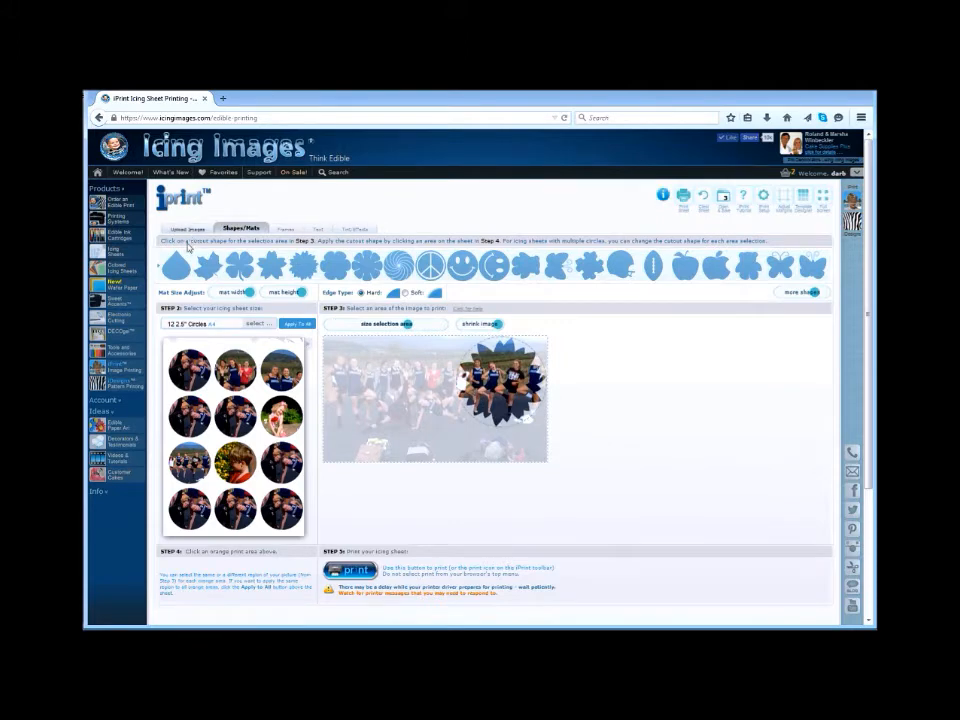
- Frame the girl's head in the sunburst cutout and apply it to the third row's last circle
left_click(189, 232)
left_click(174, 293)
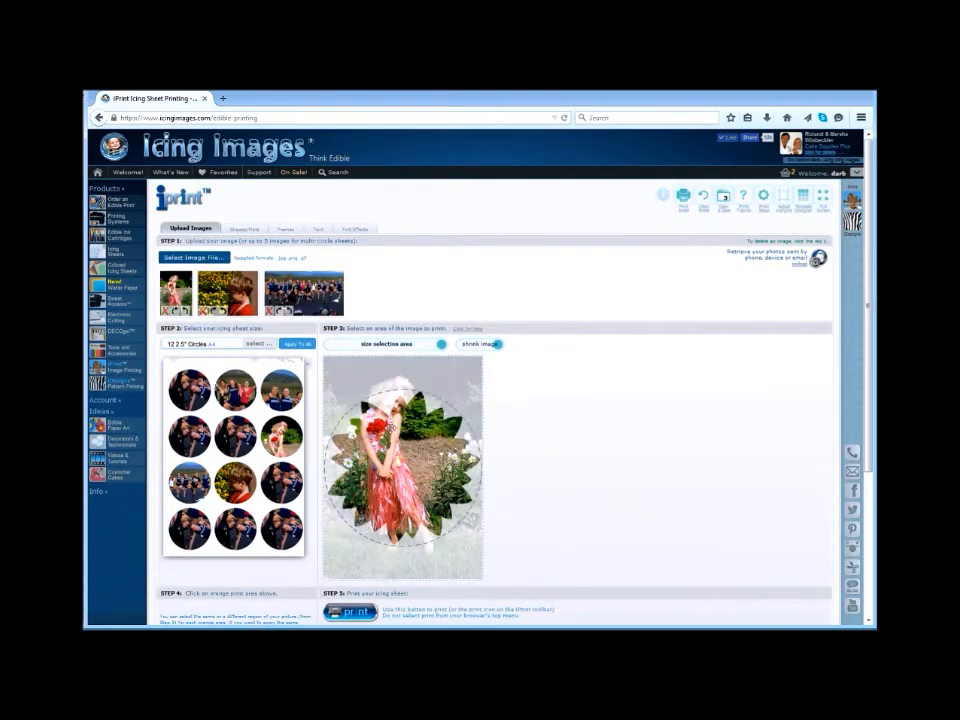
left_click(251, 234)
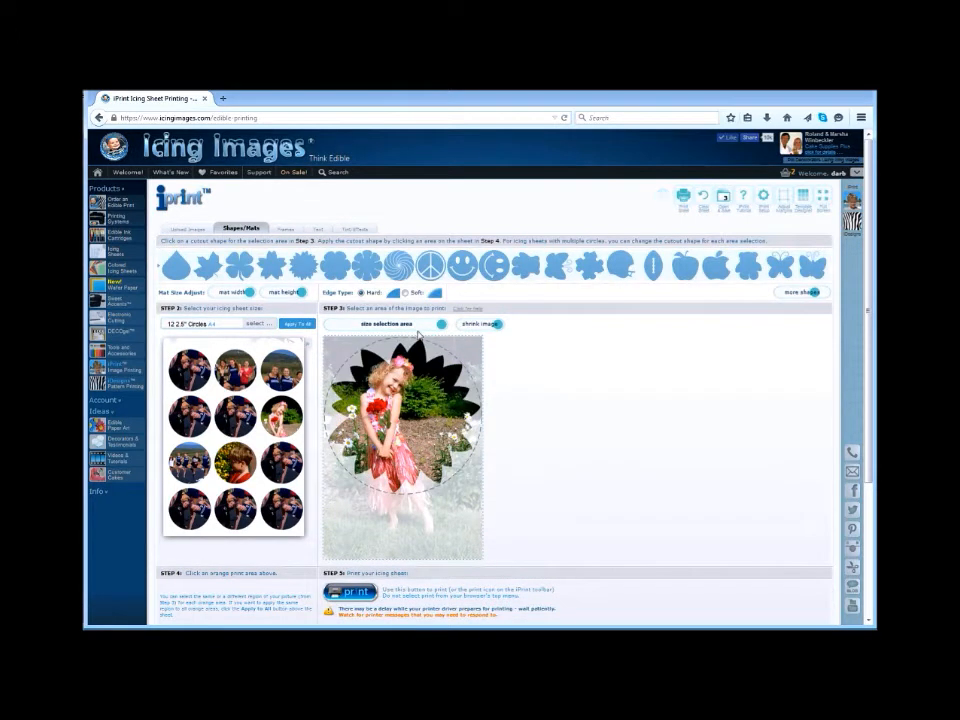
left_click_drag(499, 330, 497, 334)
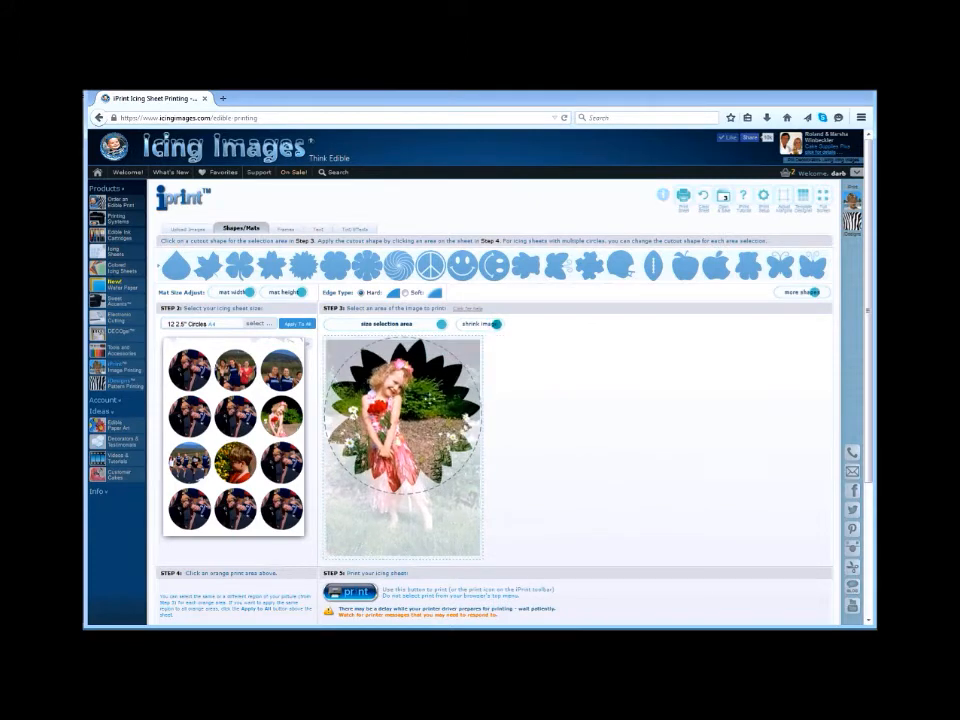
left_click_drag(416, 398, 418, 402)
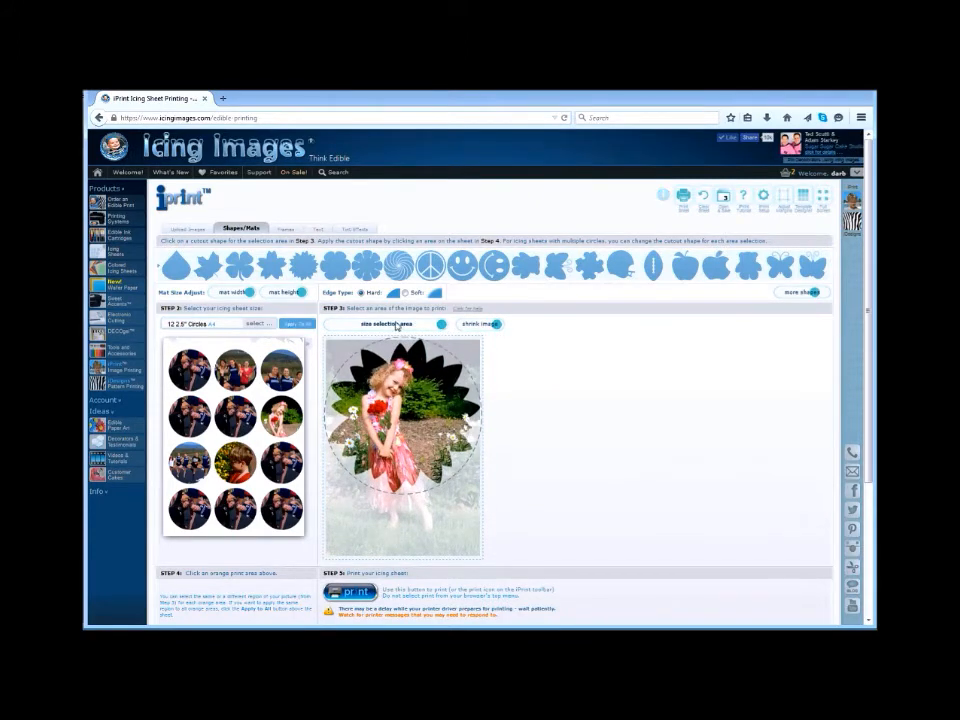
left_click_drag(435, 331, 413, 326)
left_click_drag(395, 397, 385, 379)
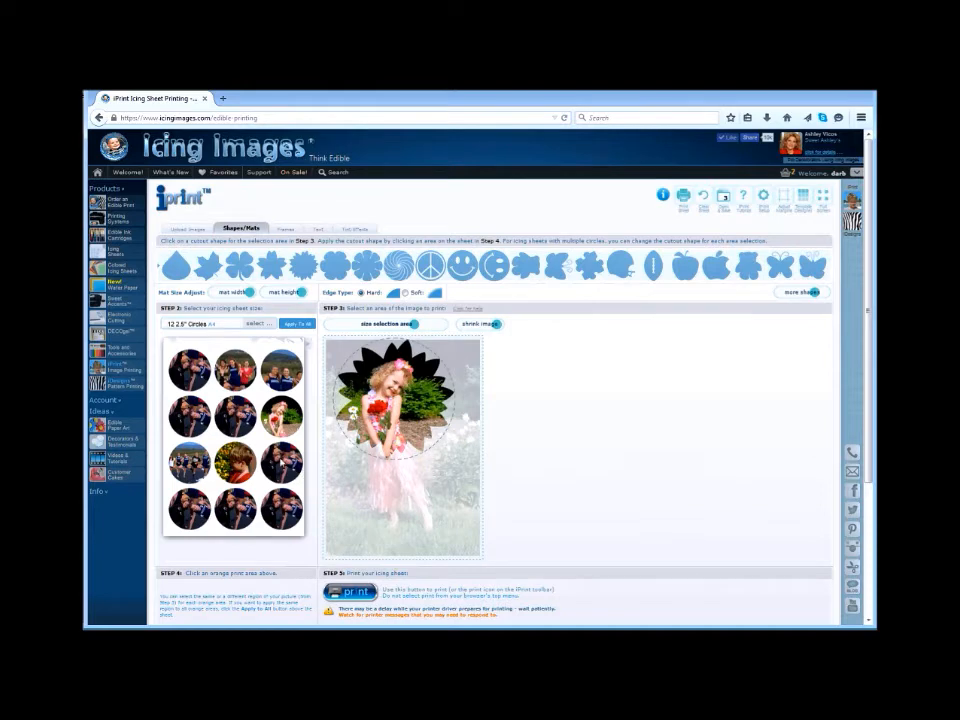
left_click(281, 462)
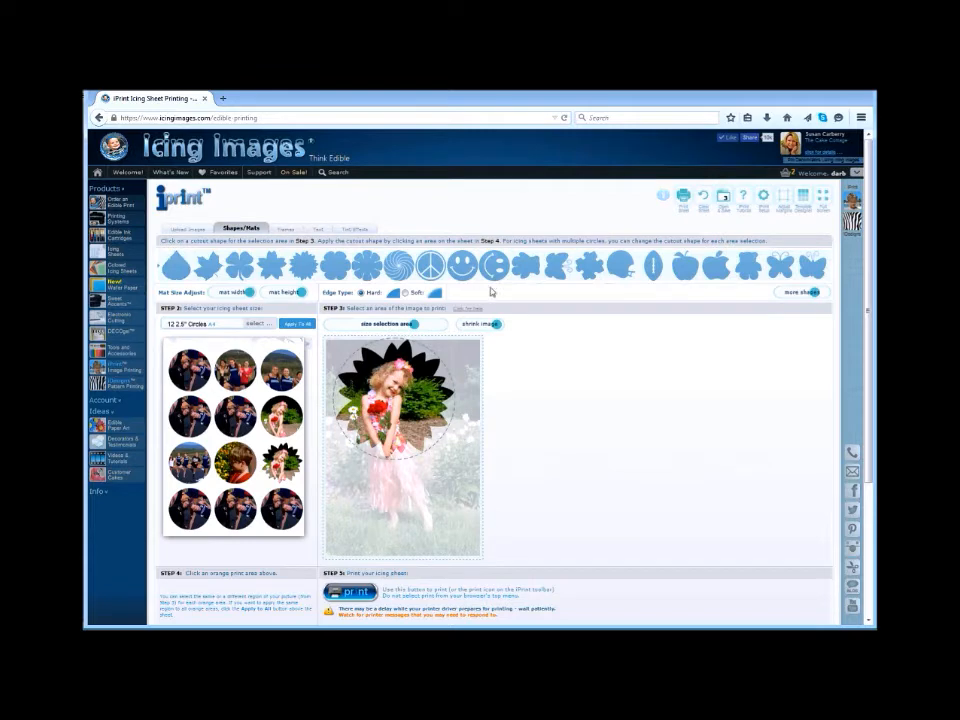
- Put the girl photo with a hard-edged plain circle cutout in the second row's middle circle
left_click(799, 292)
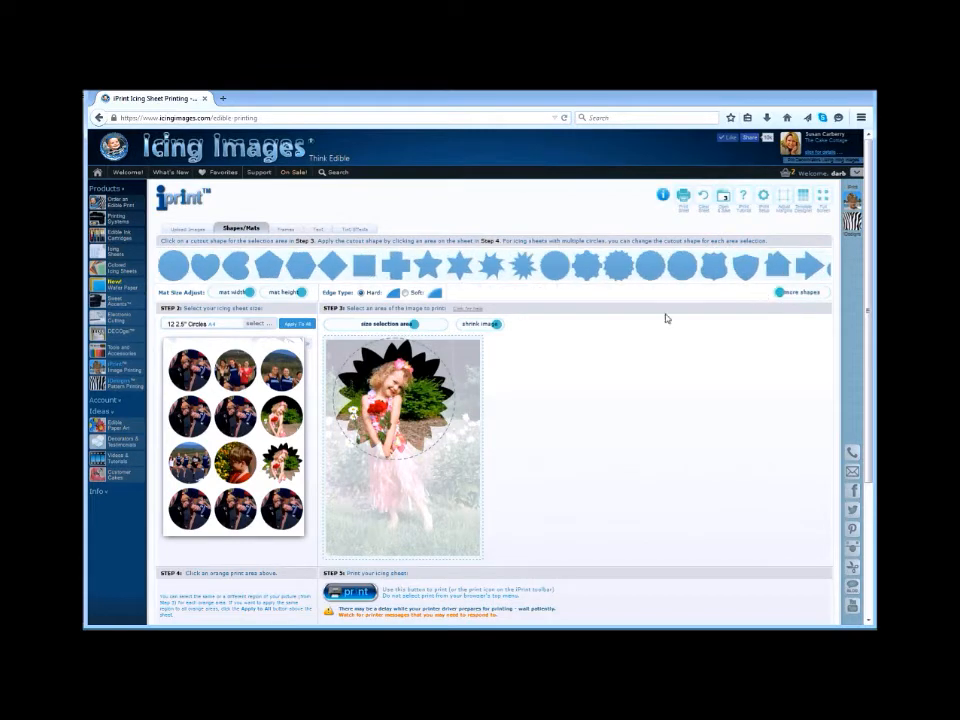
left_click(180, 270)
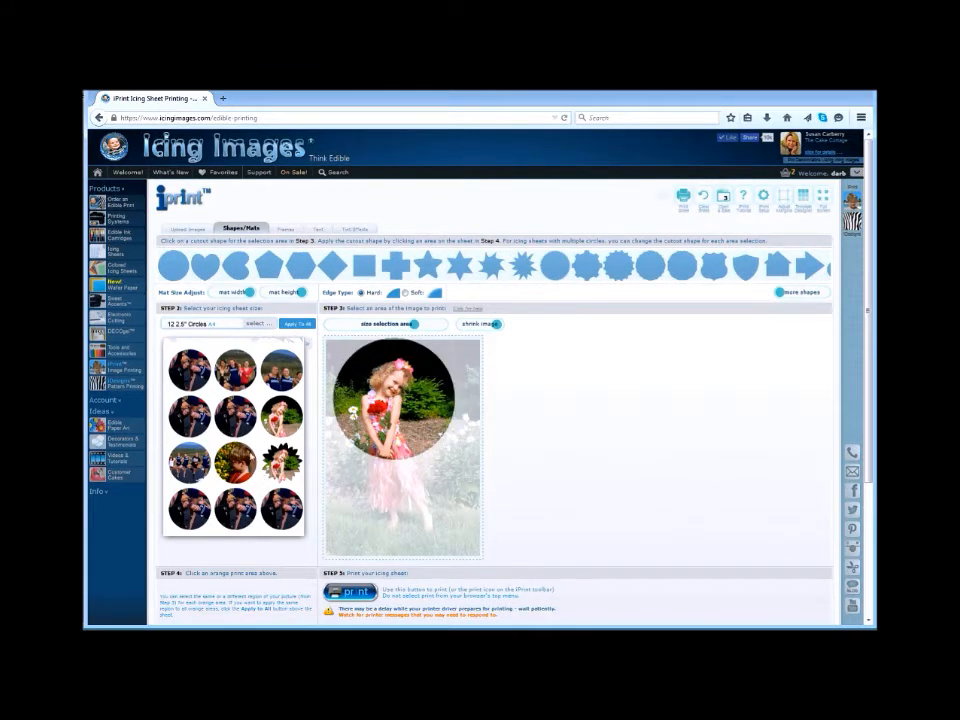
left_click(235, 400)
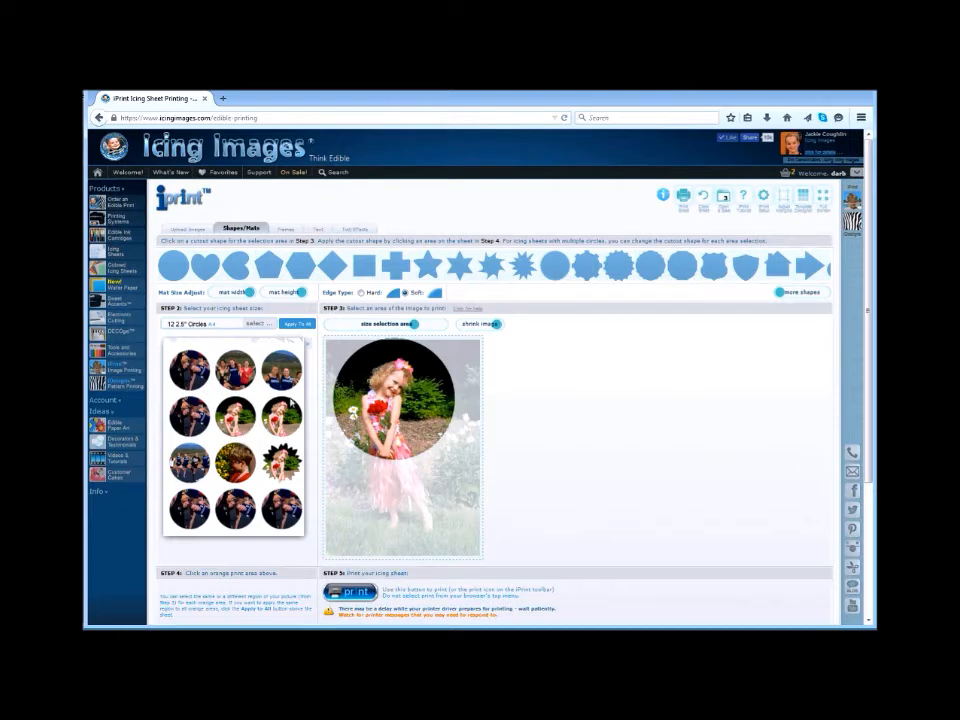
left_click(362, 293)
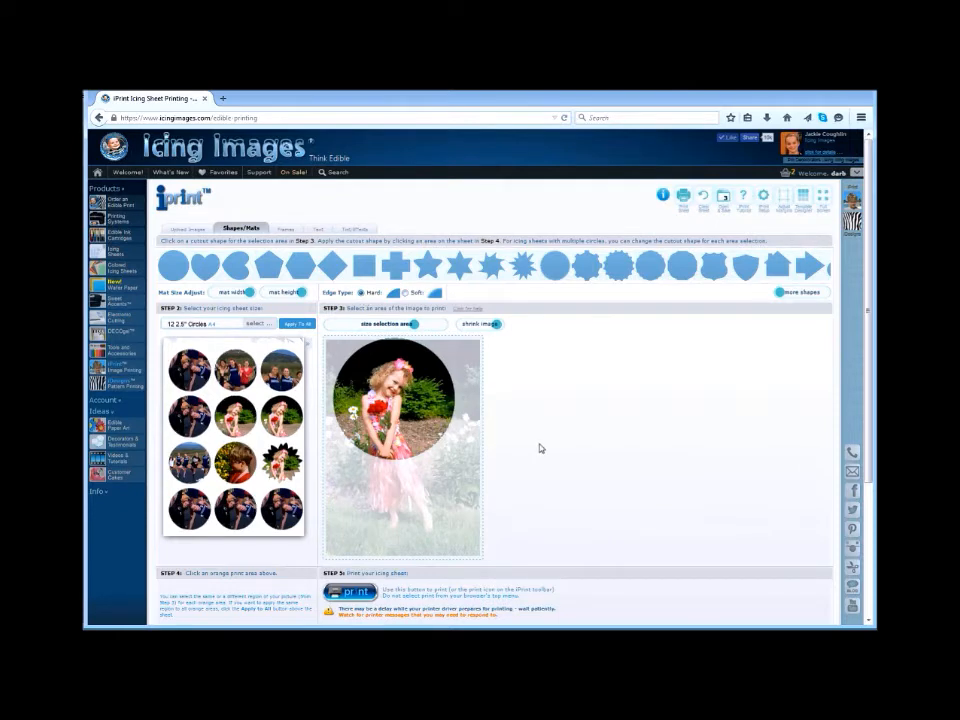
left_click(313, 231)
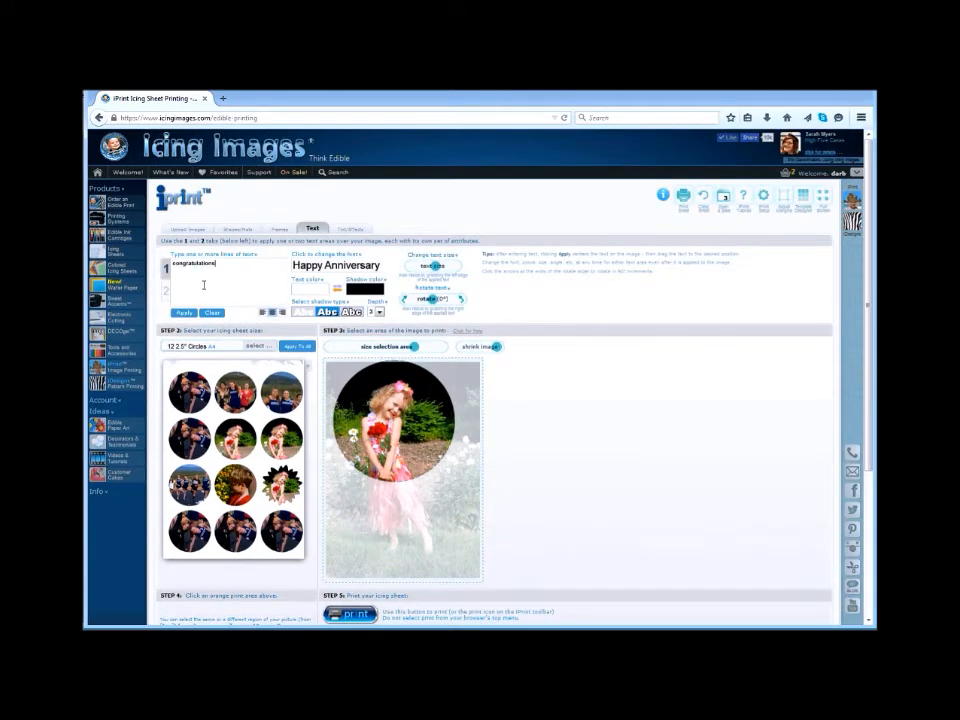
- Apply 'Congratulations' to every circle, lowered to mid-circle and tilted at an angle
key("Delete")
type("C")
left_click(184, 313)
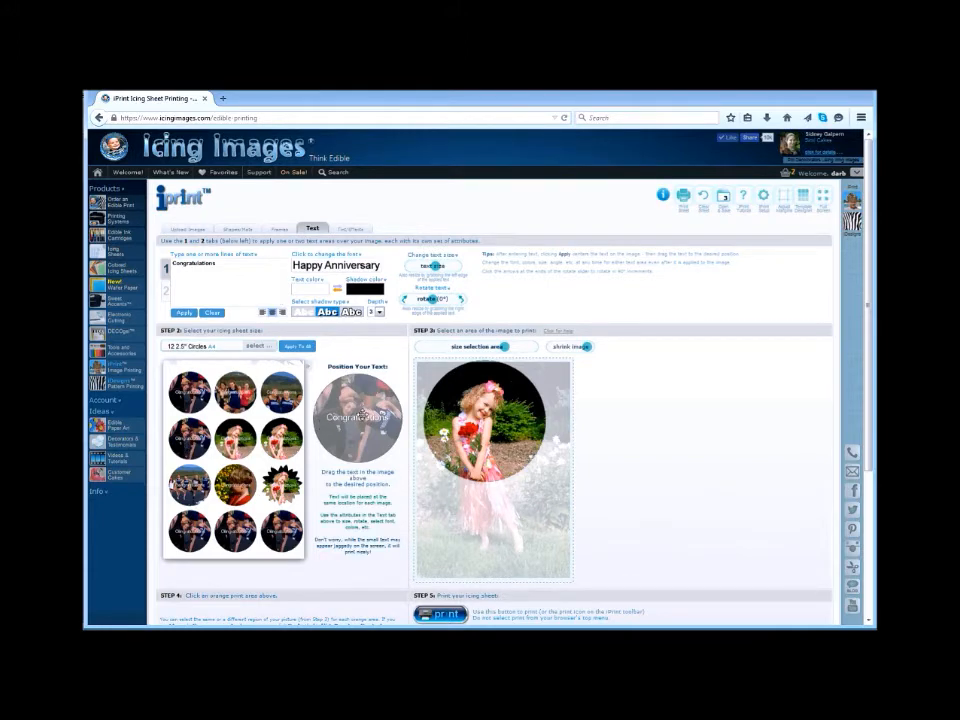
left_click_drag(358, 418, 360, 392)
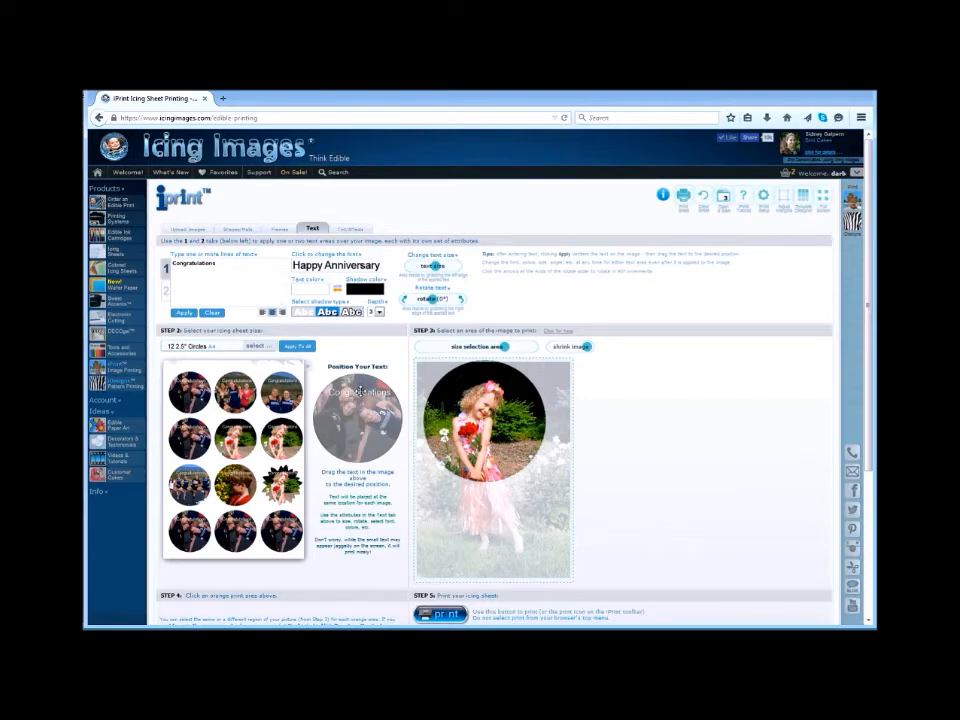
left_click_drag(360, 392, 358, 426)
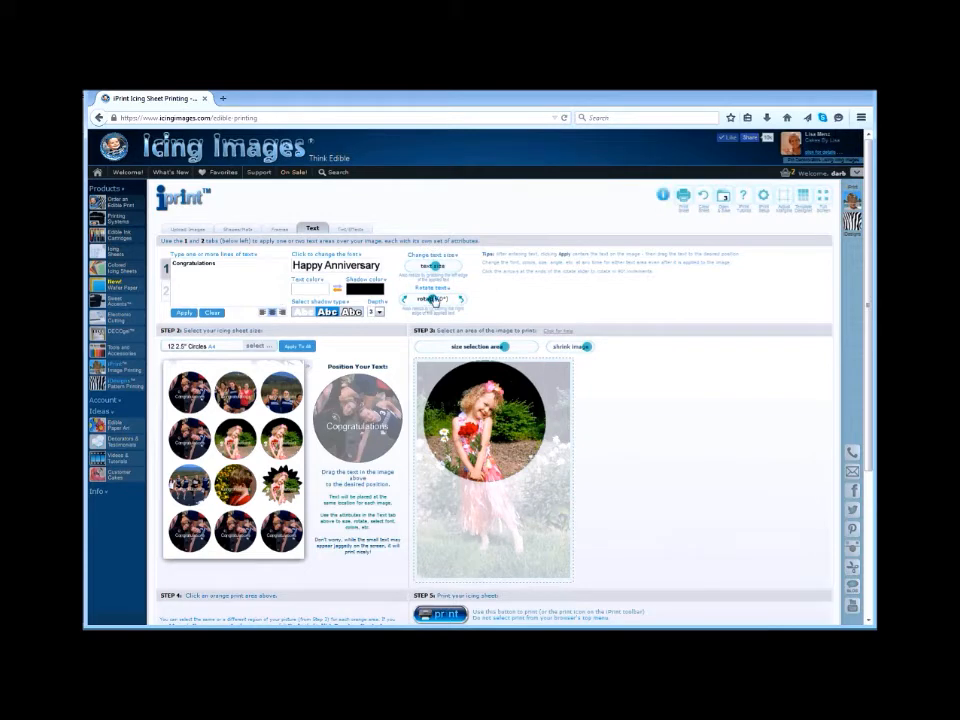
left_click_drag(429, 298, 436, 301)
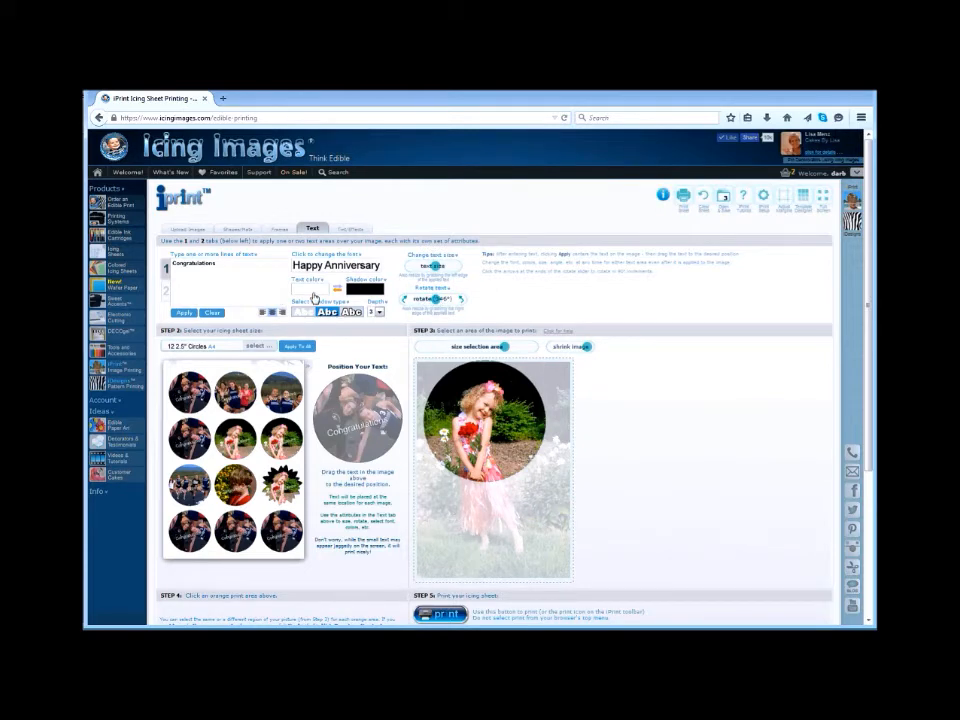
- Make the Congratulations text red in a bold decorative font
left_click(310, 289)
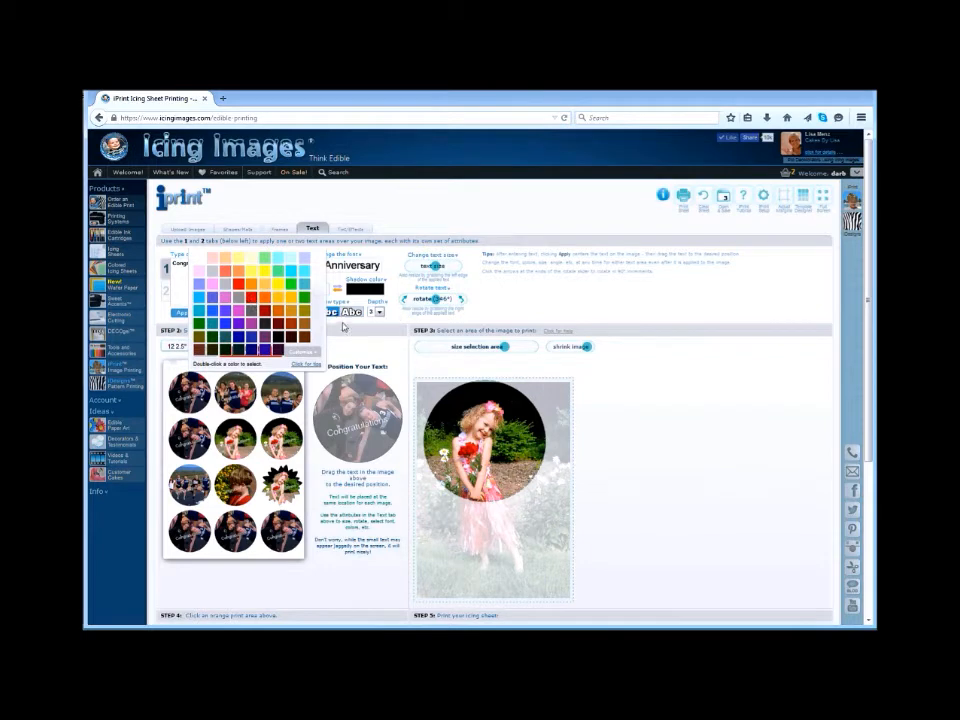
double_click(248, 296)
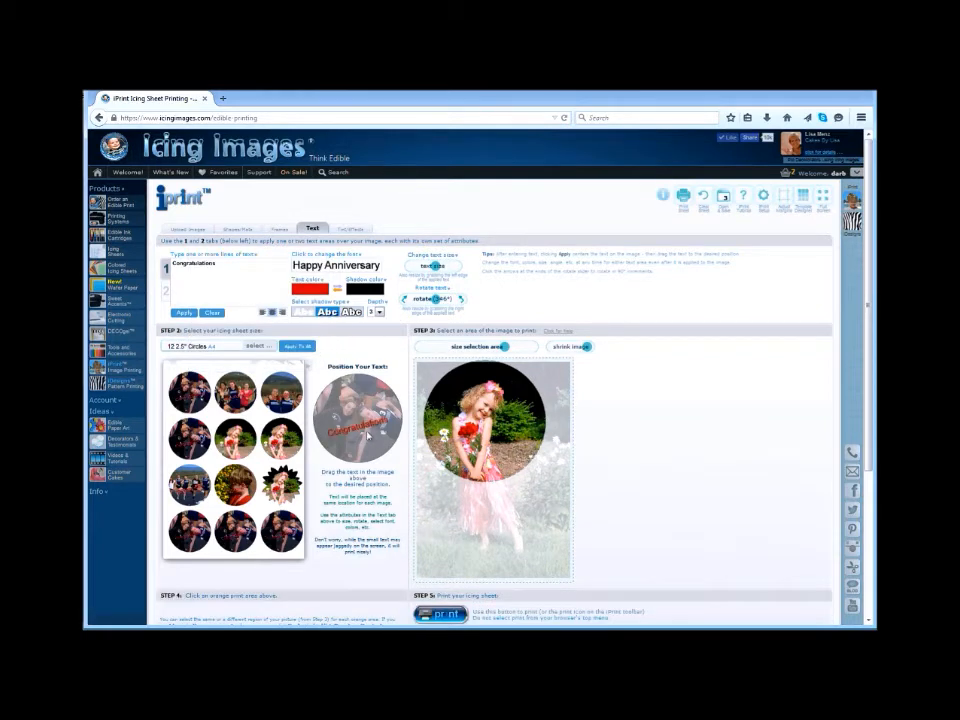
left_click(360, 291)
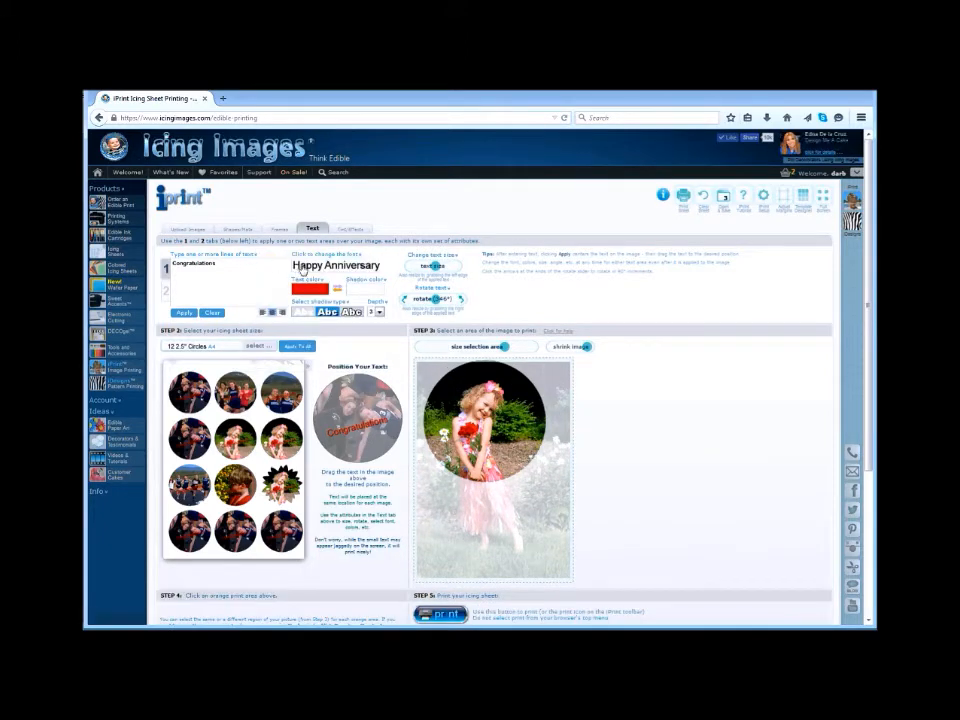
left_click(303, 268)
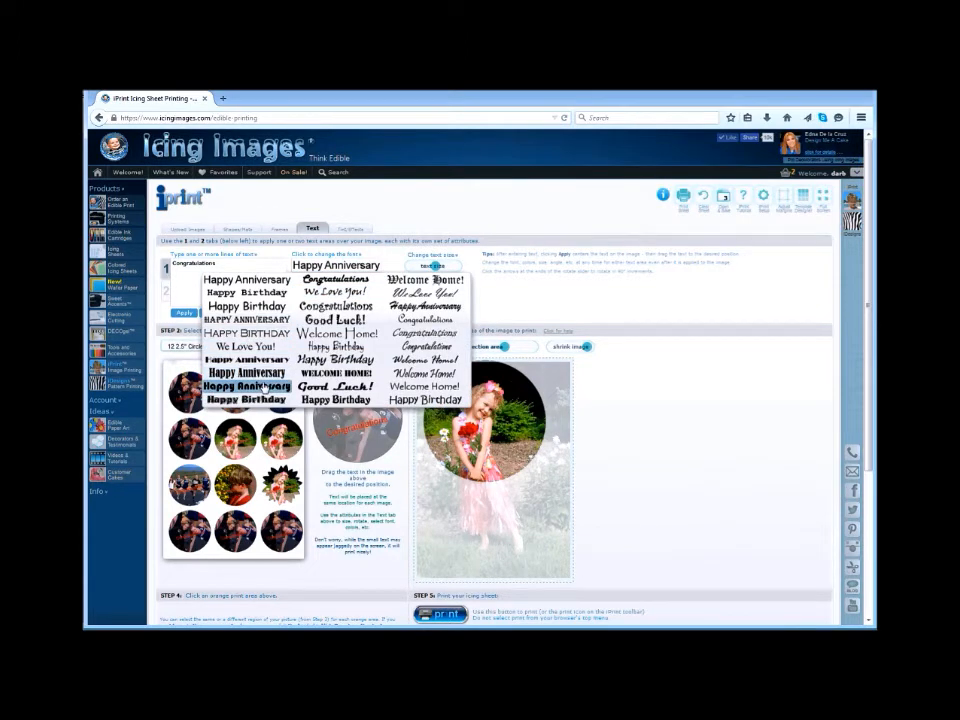
left_click(263, 386)
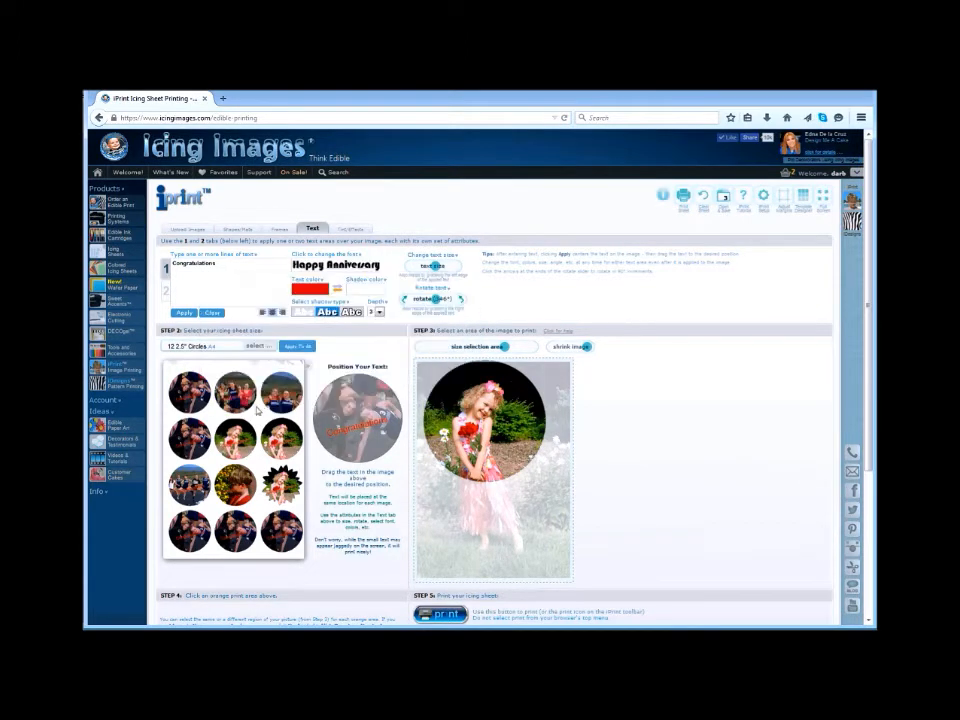
- Deepen the text shadow to depth 10
left_click(379, 312)
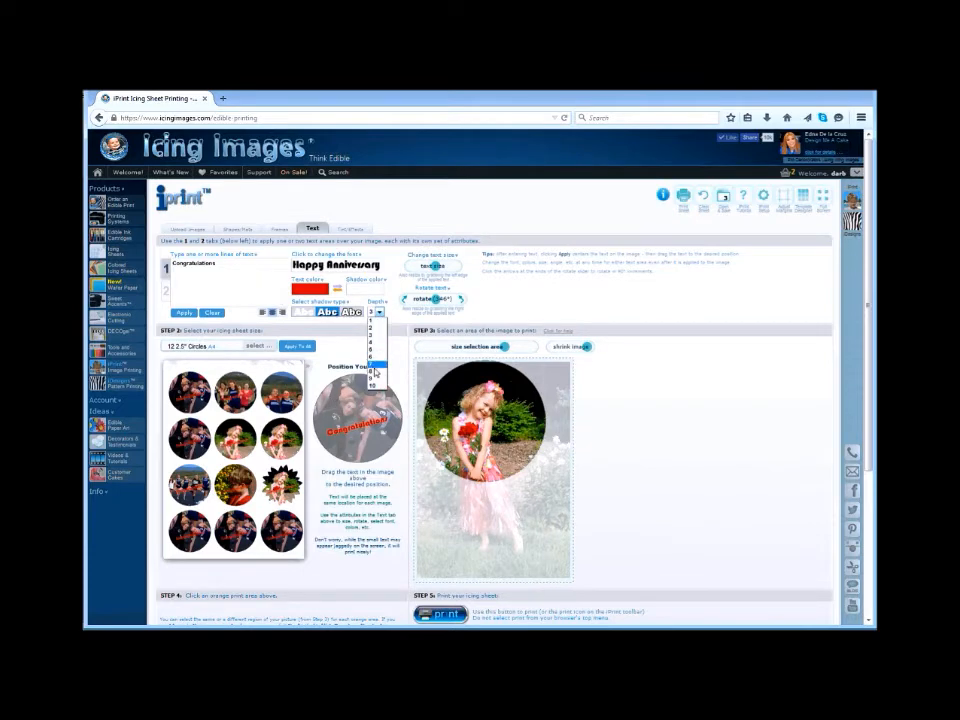
left_click(375, 367)
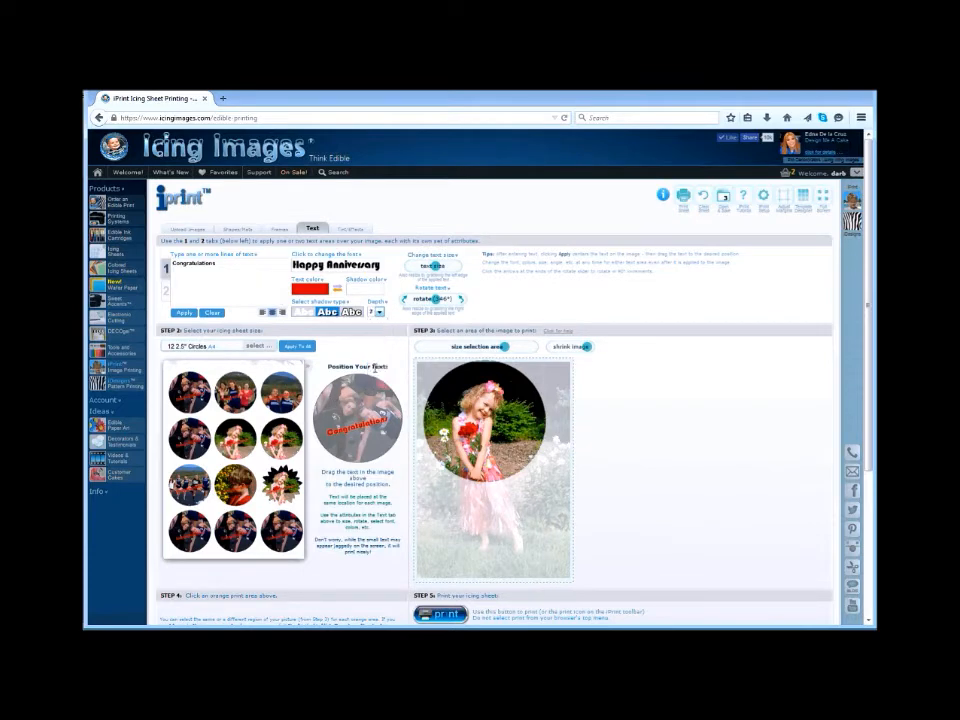
left_click(375, 312)
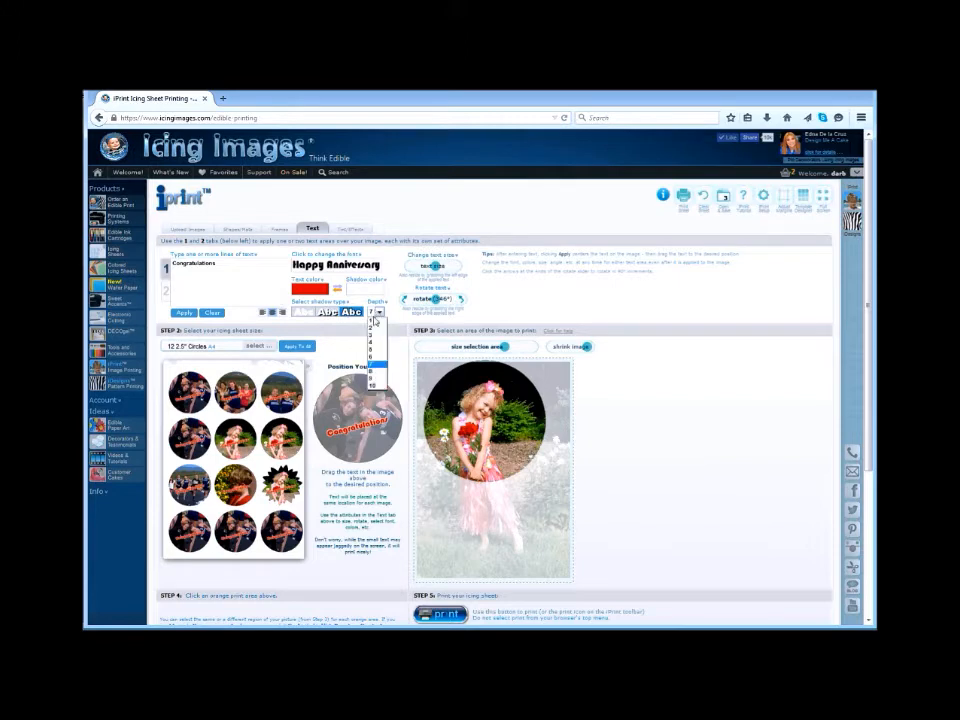
left_click(376, 371)
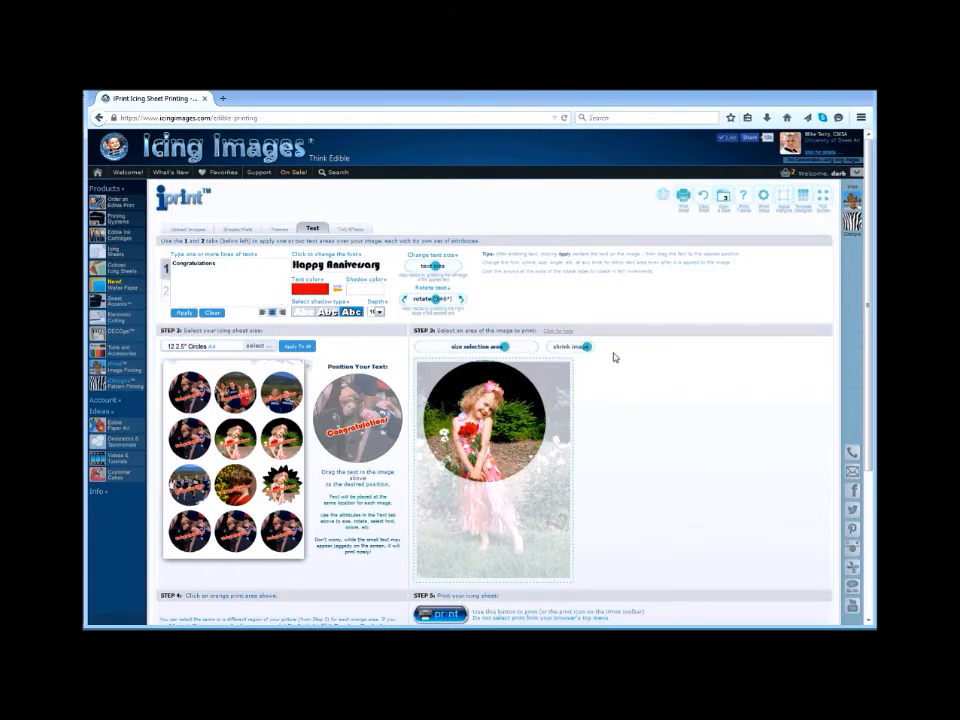
- Exit the Template Designer back to the iPrint editor showing the 12-circle Congratulations sheet
left_click(801, 200)
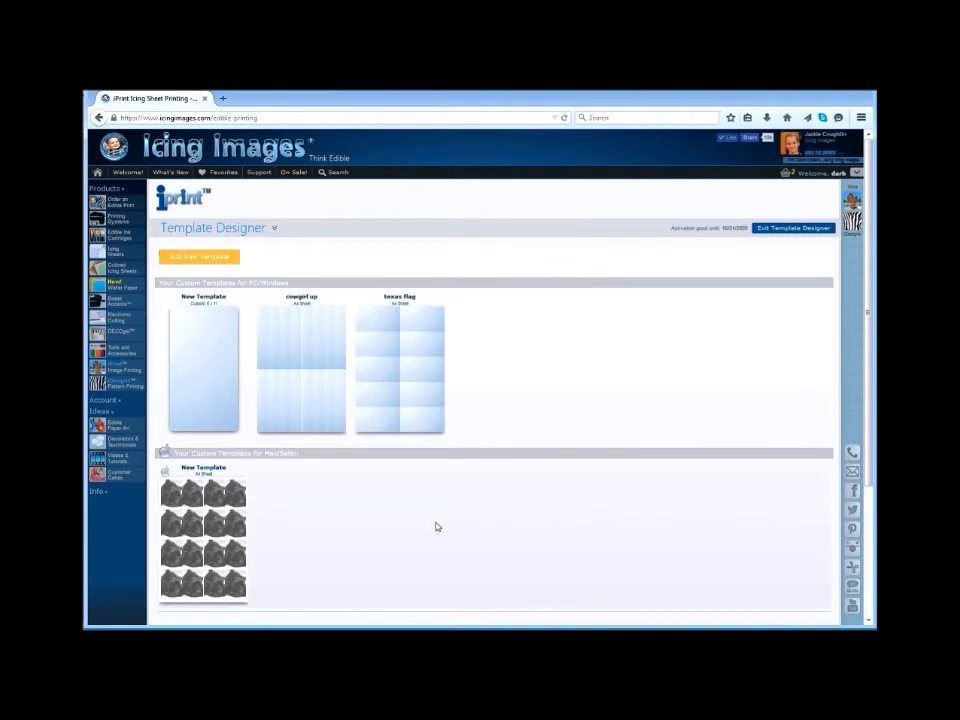
mouse_move(385, 427)
mouse_move(336, 399)
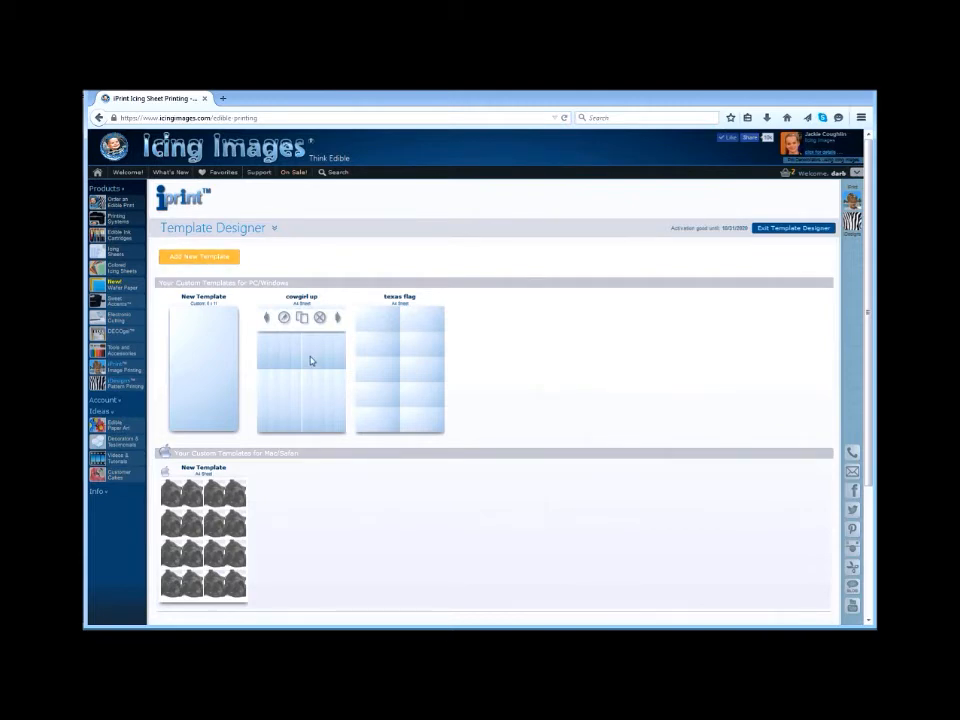
mouse_move(392, 361)
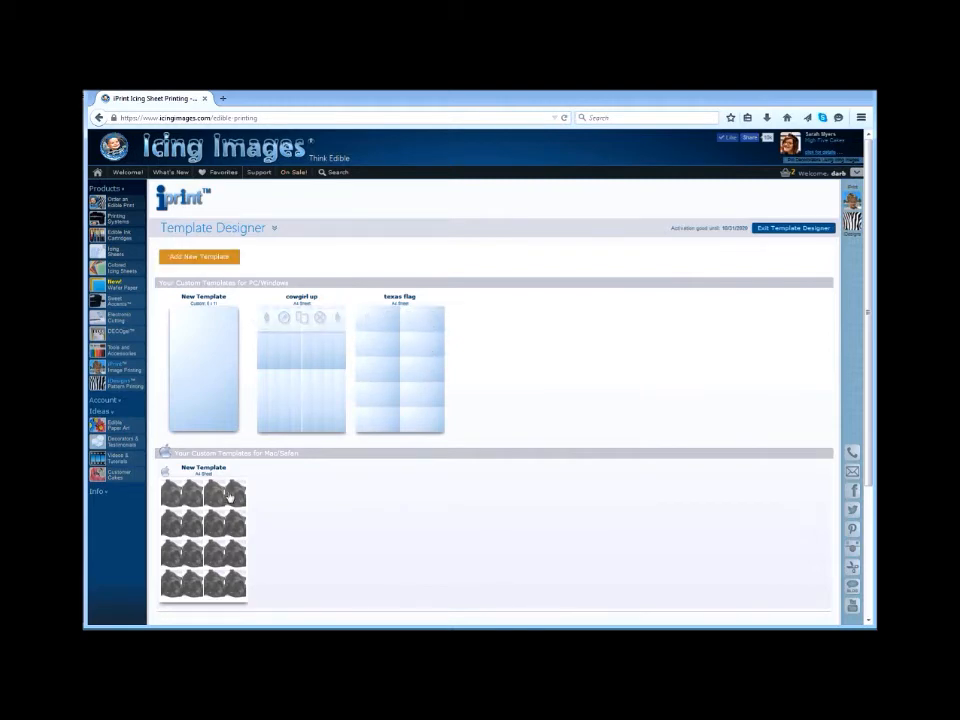
mouse_move(231, 500)
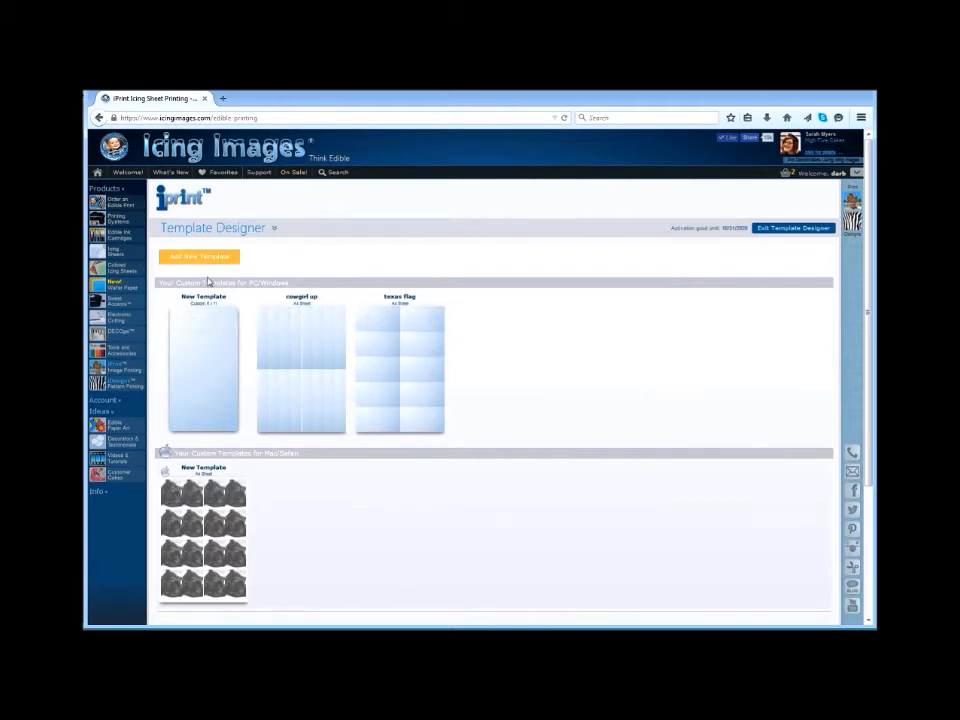
mouse_move(278, 335)
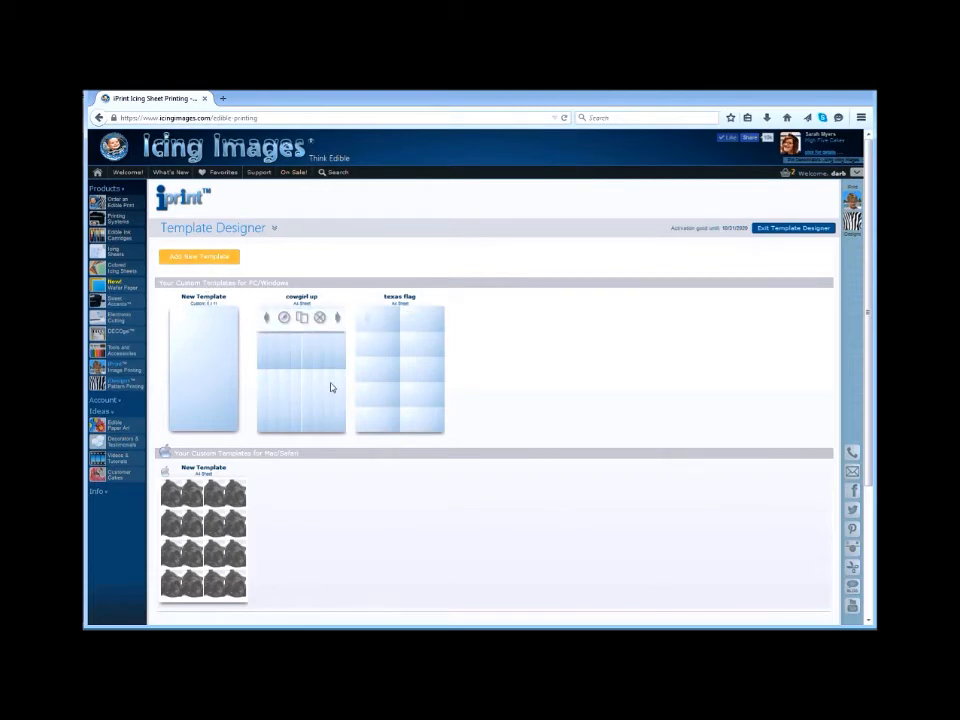
mouse_move(181, 296)
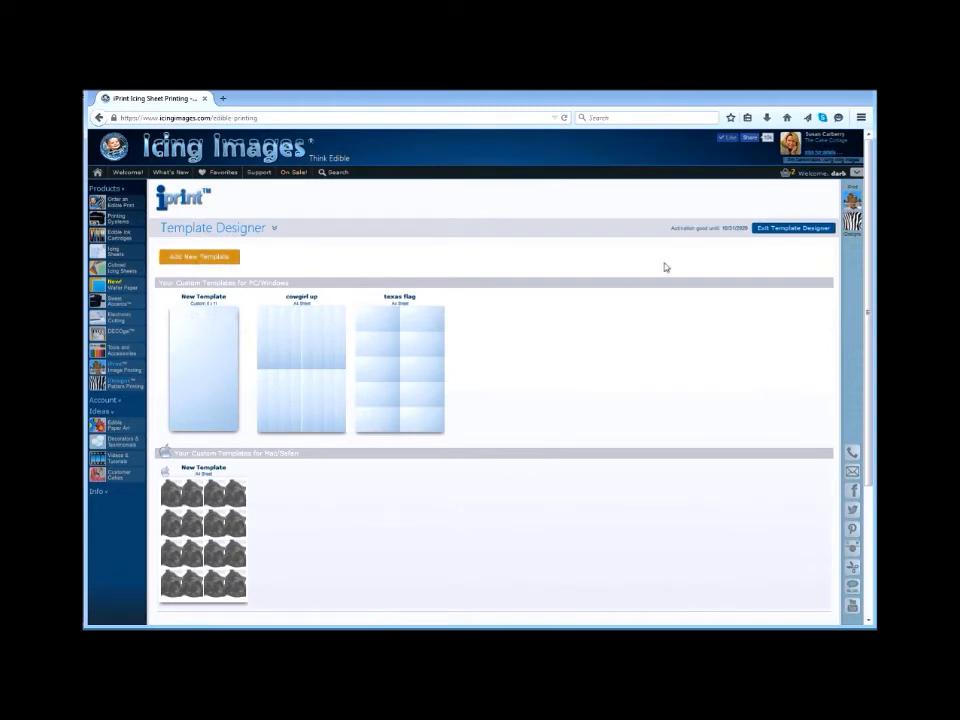
left_click(762, 233)
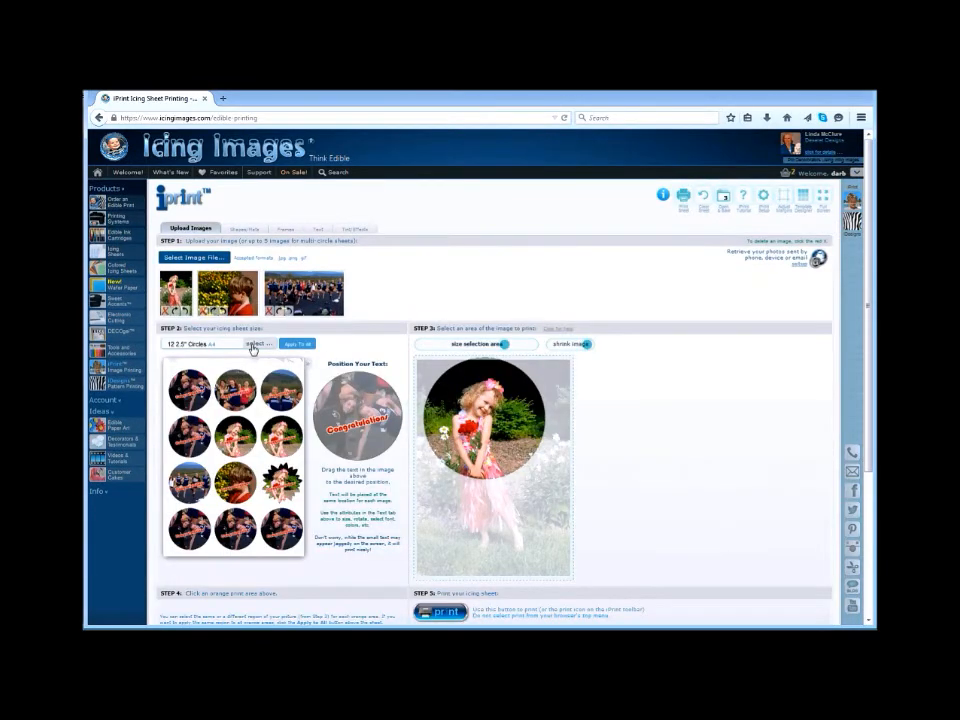
- Switch the sheet to the texas flag template and frame the top of the girl photo
left_click(252, 346)
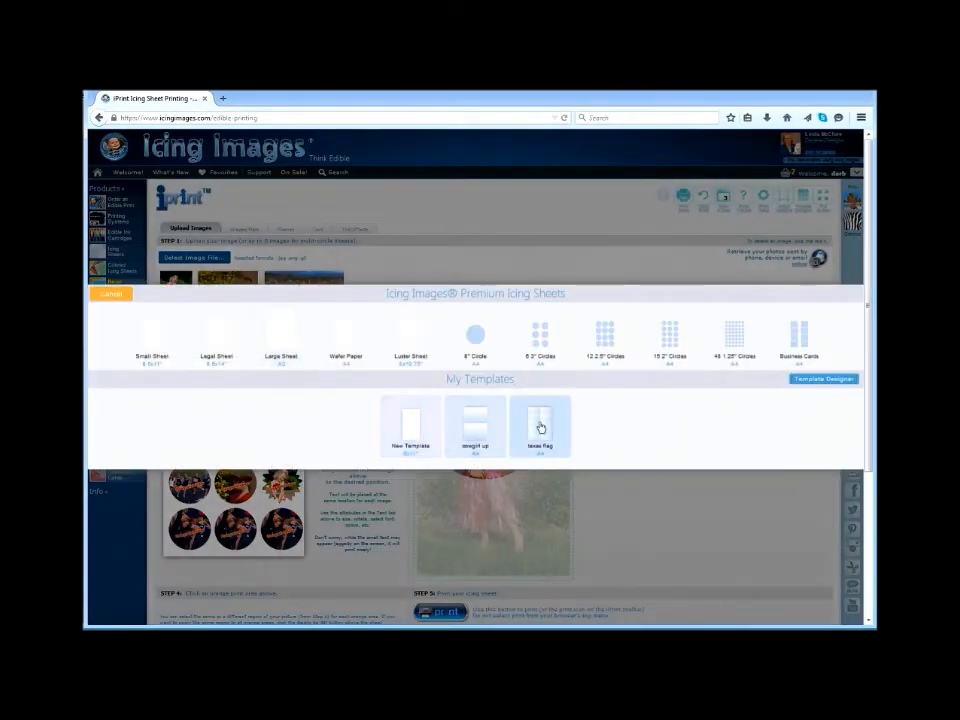
left_click(540, 428)
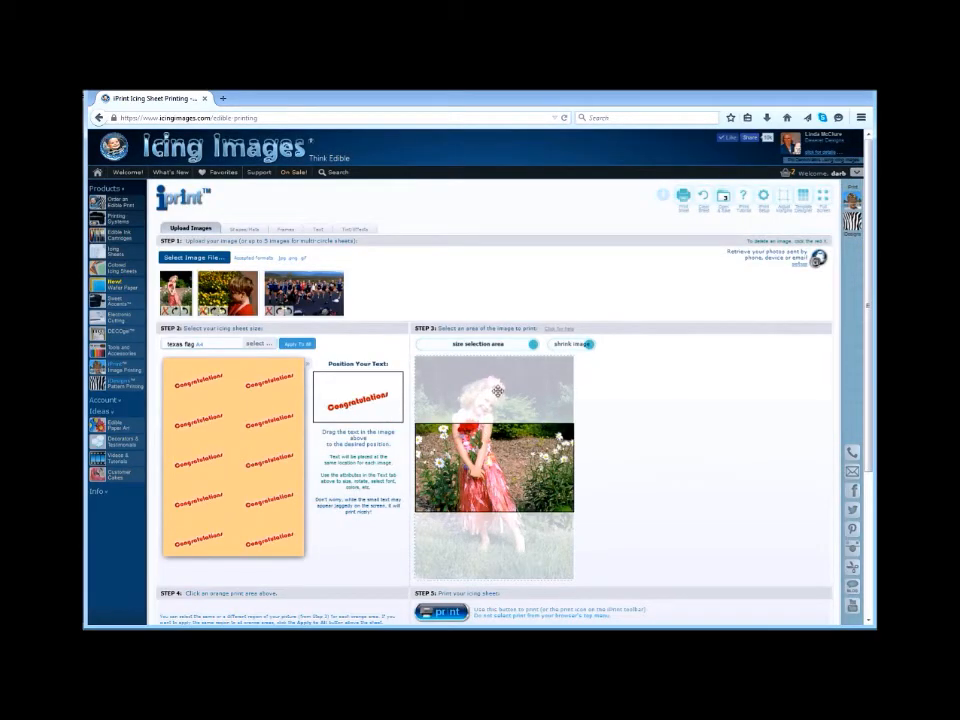
left_click_drag(497, 390, 497, 368)
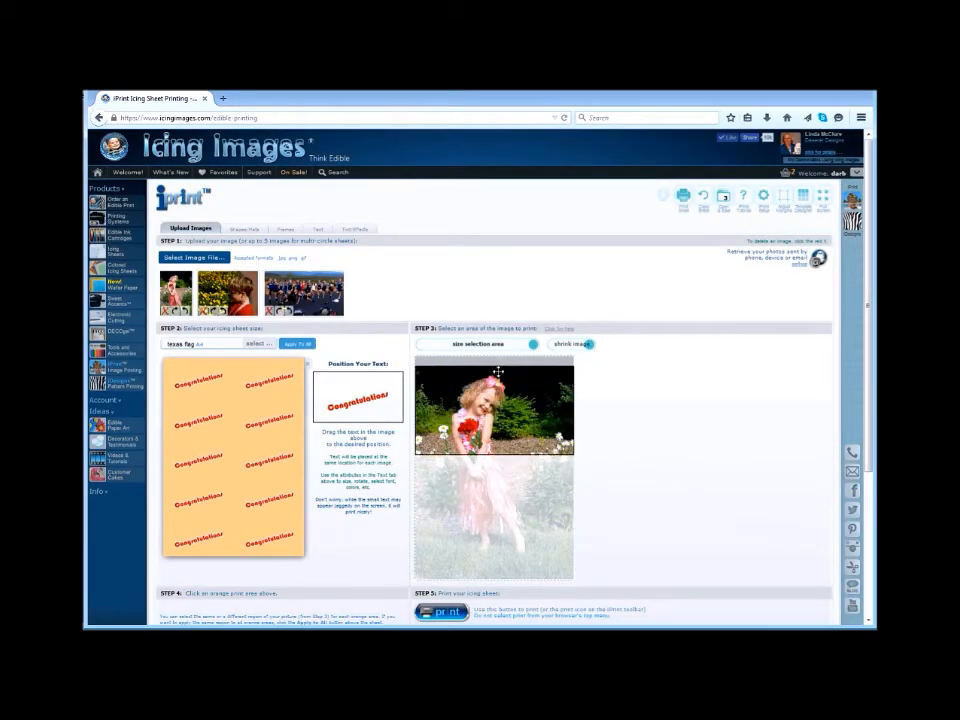
- Fill four panels with the girl photo and the third-row right panel with the boy photo
left_click(229, 409)
left_click(228, 392)
left_click(268, 391)
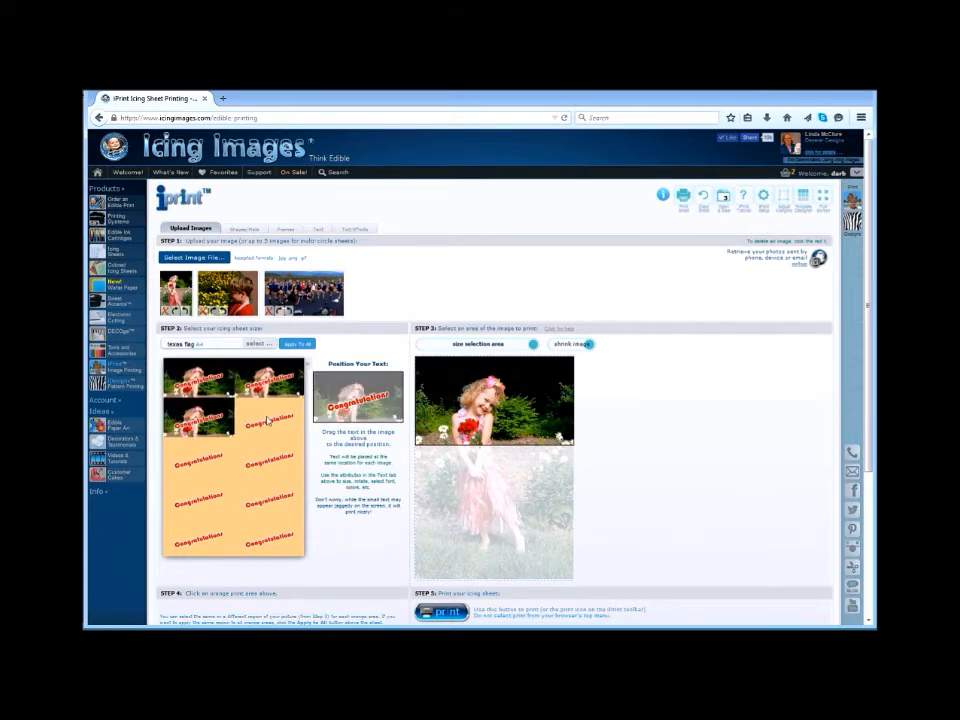
left_click(268, 407)
left_click(243, 297)
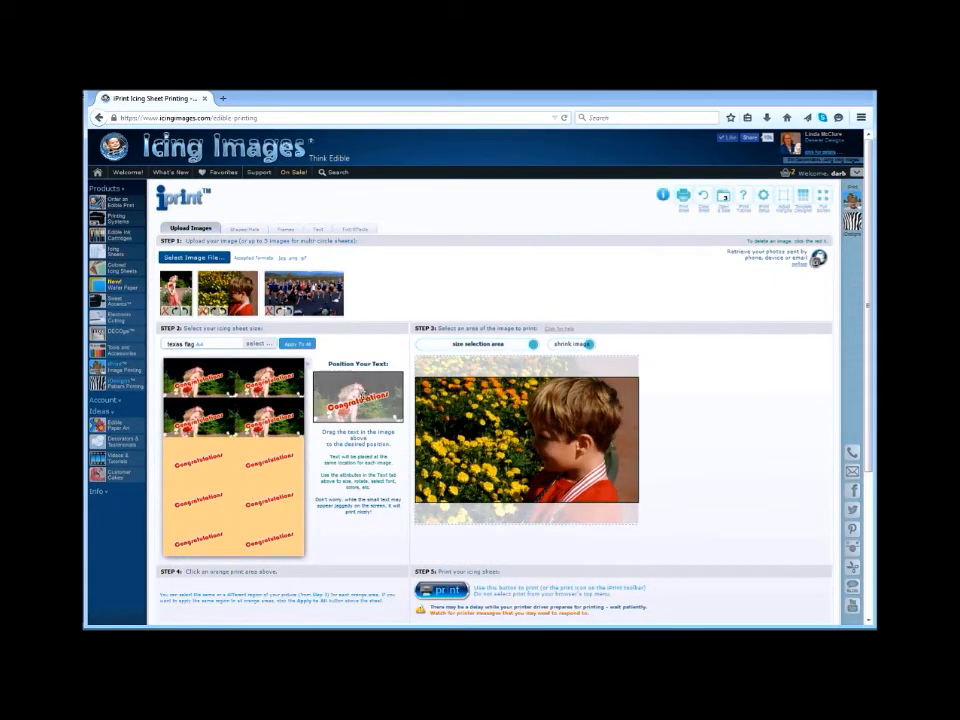
left_click(266, 466)
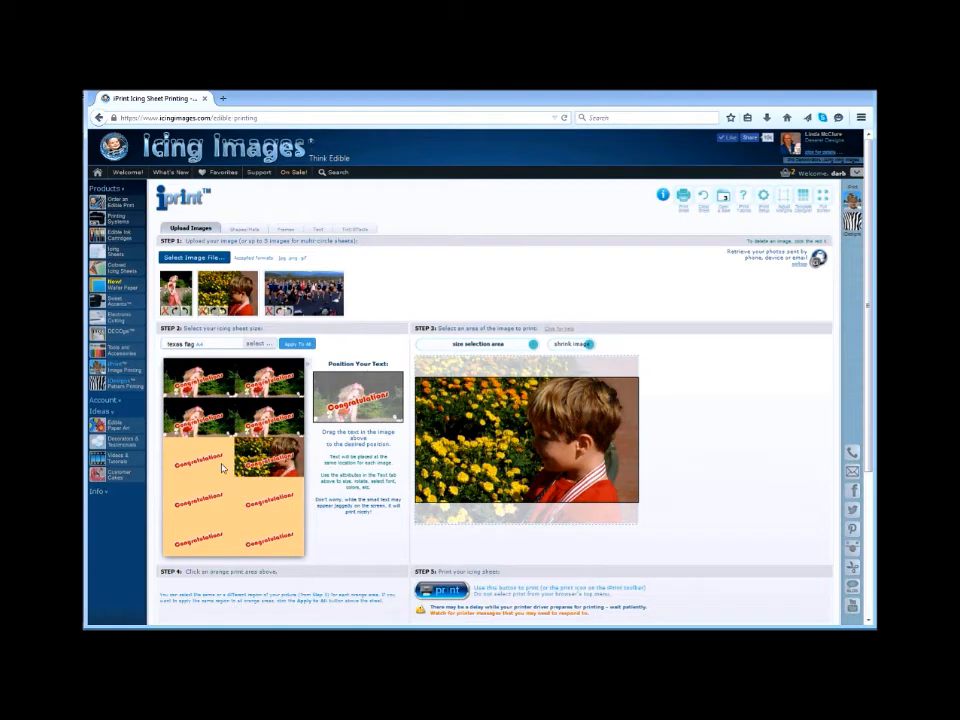
left_click(314, 229)
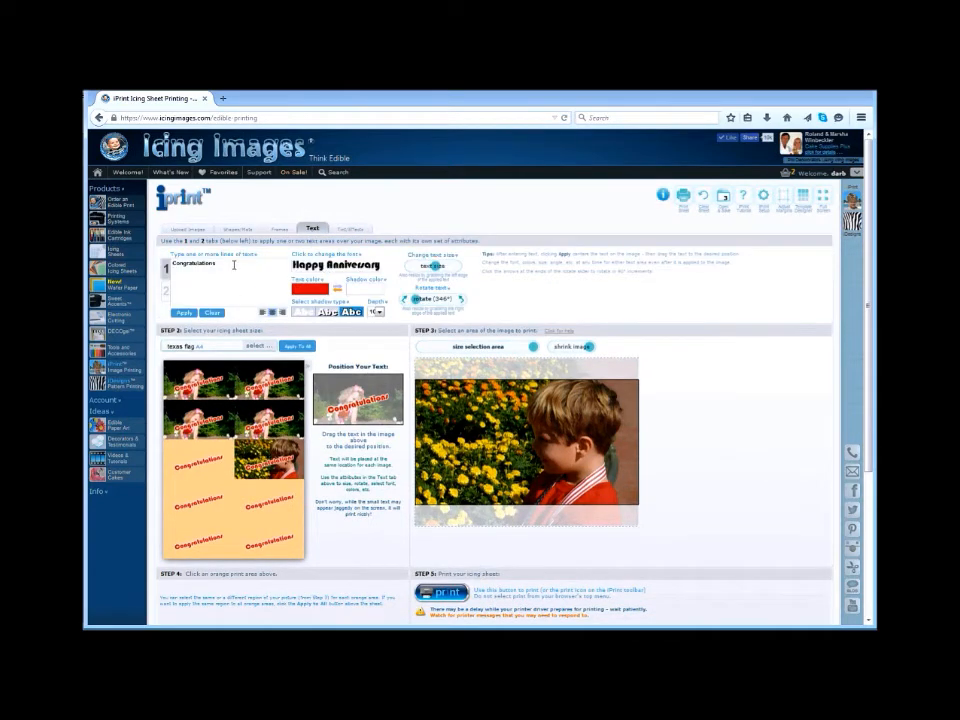
- Replace 'Congratulations' with 'Happy Father's Day' and apply it to all sheet images
left_click_drag(234, 265, 117, 269)
type("y")
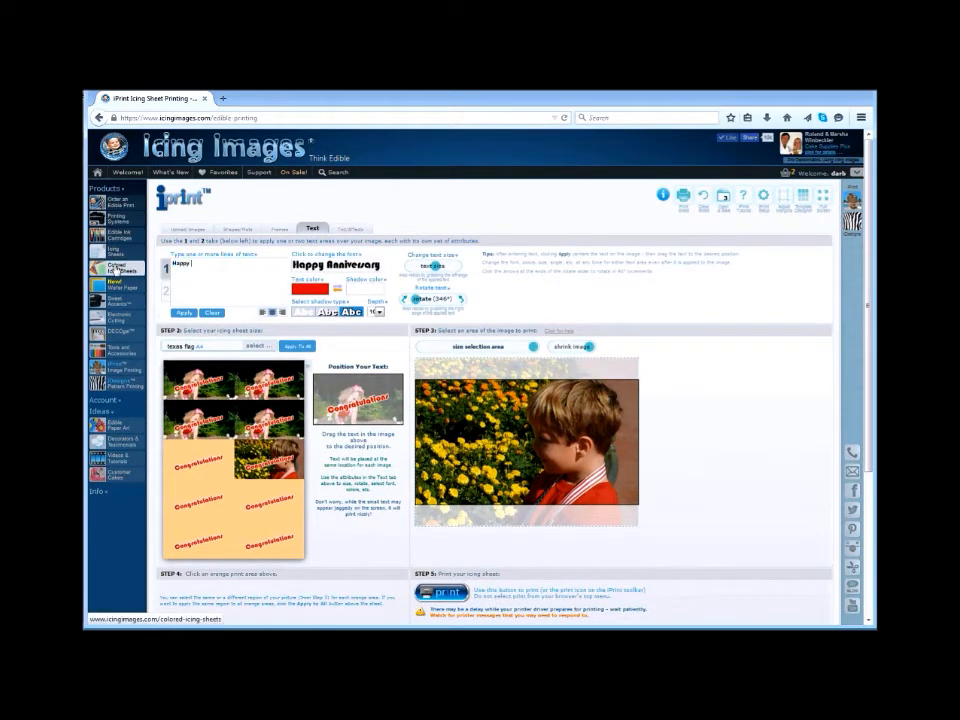
type(" Father's Day")
left_click(186, 314)
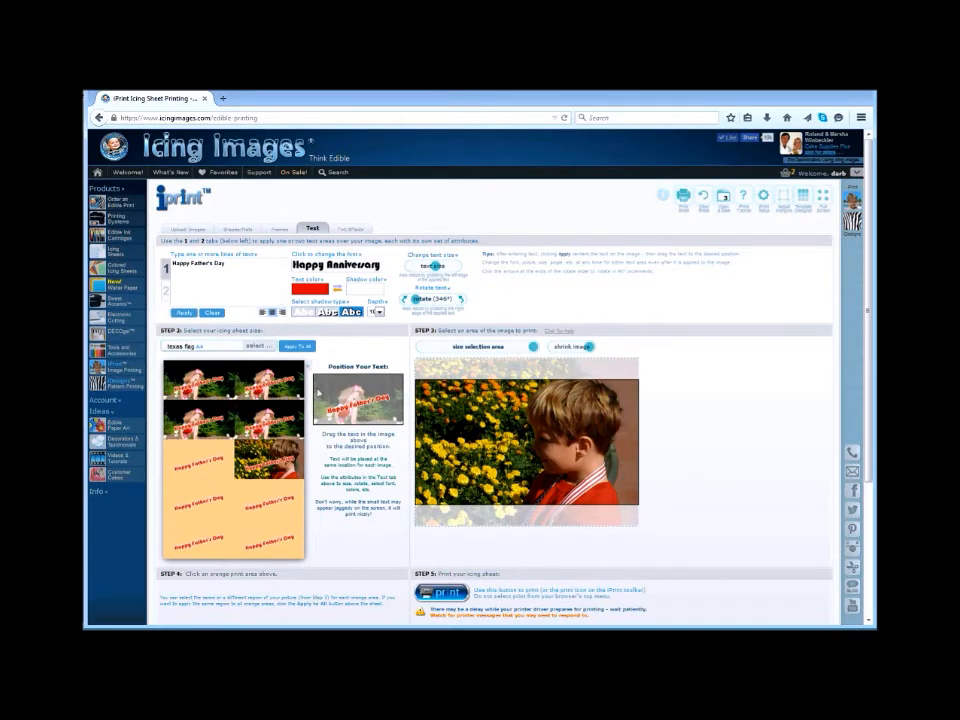
- Enlarge the message, rotate it to 358°, and nudge it up and left
left_click_drag(355, 410, 348, 393)
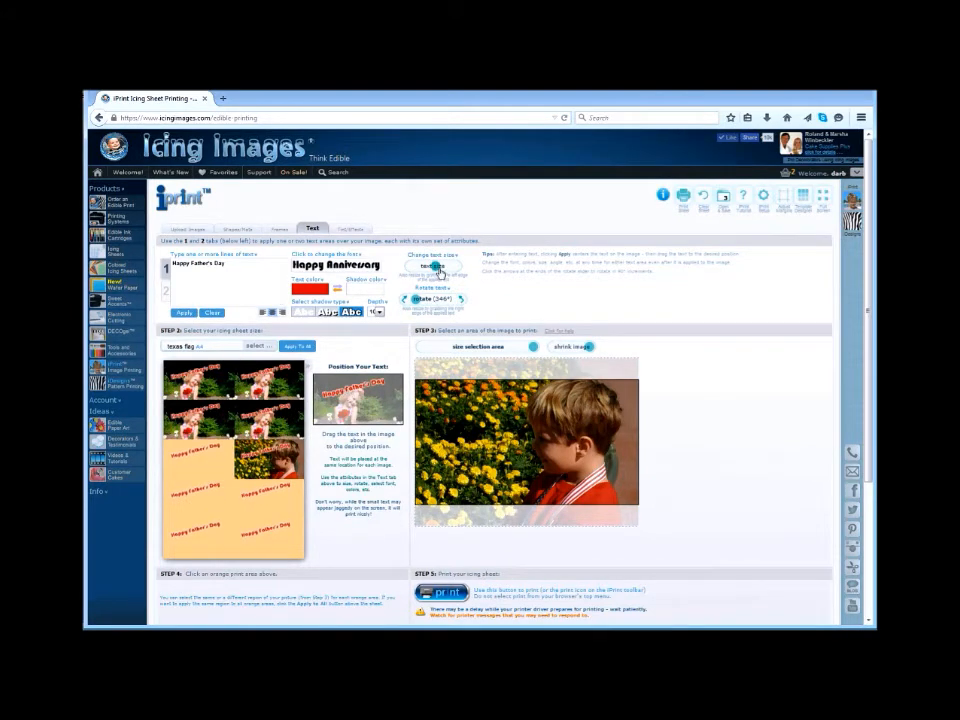
left_click_drag(431, 274, 452, 276)
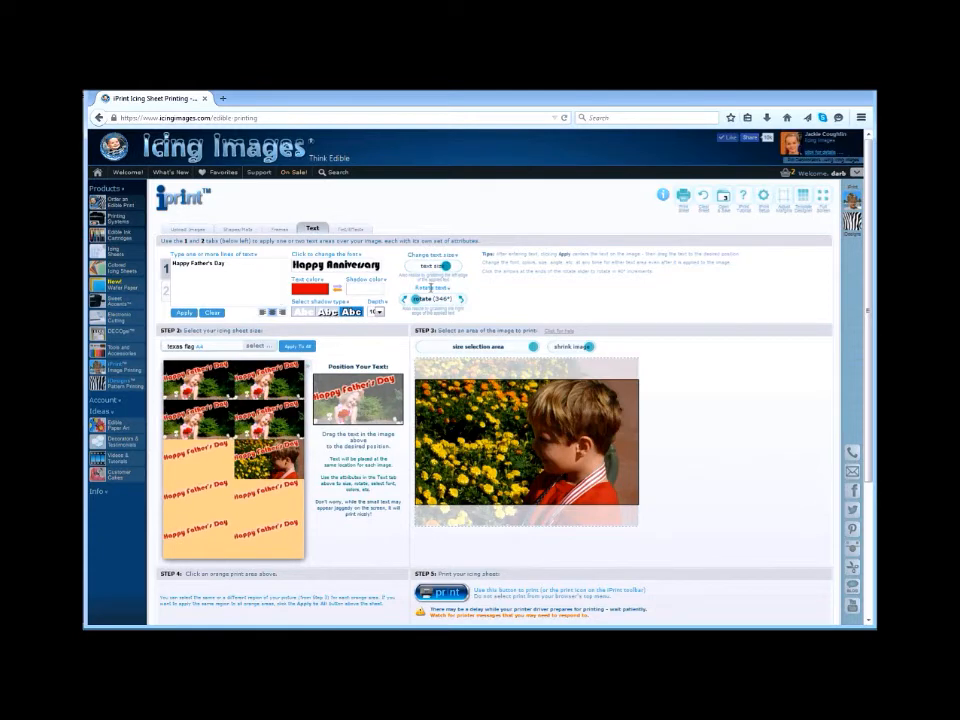
left_click_drag(420, 307, 431, 270)
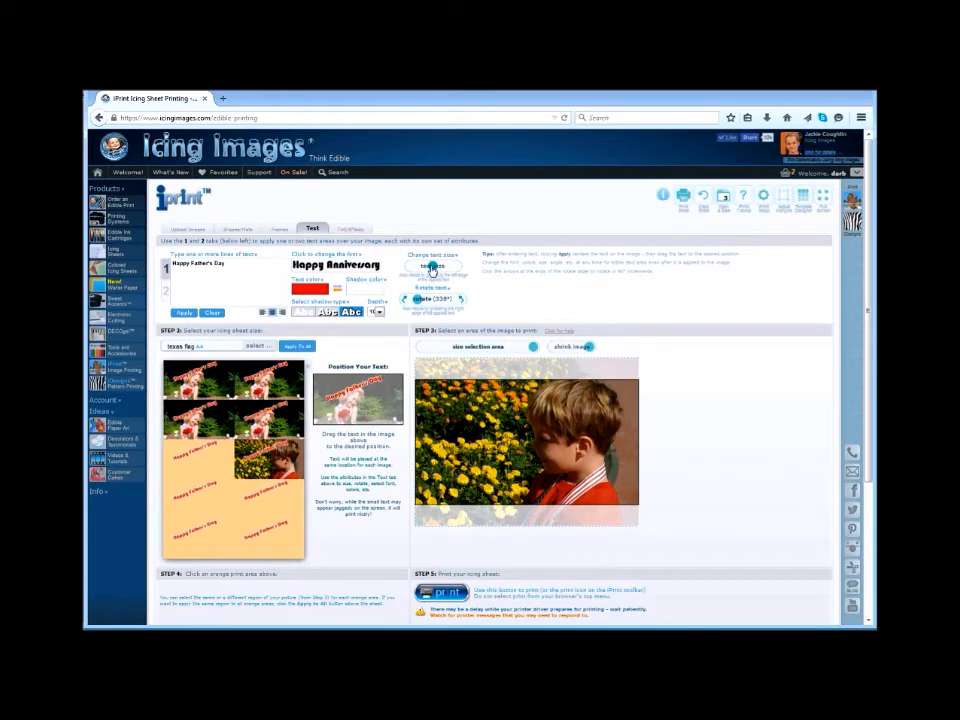
mouse_move(356, 391)
left_mouse_down()
mouse_move(377, 411)
mouse_move(356, 389)
left_mouse_up()
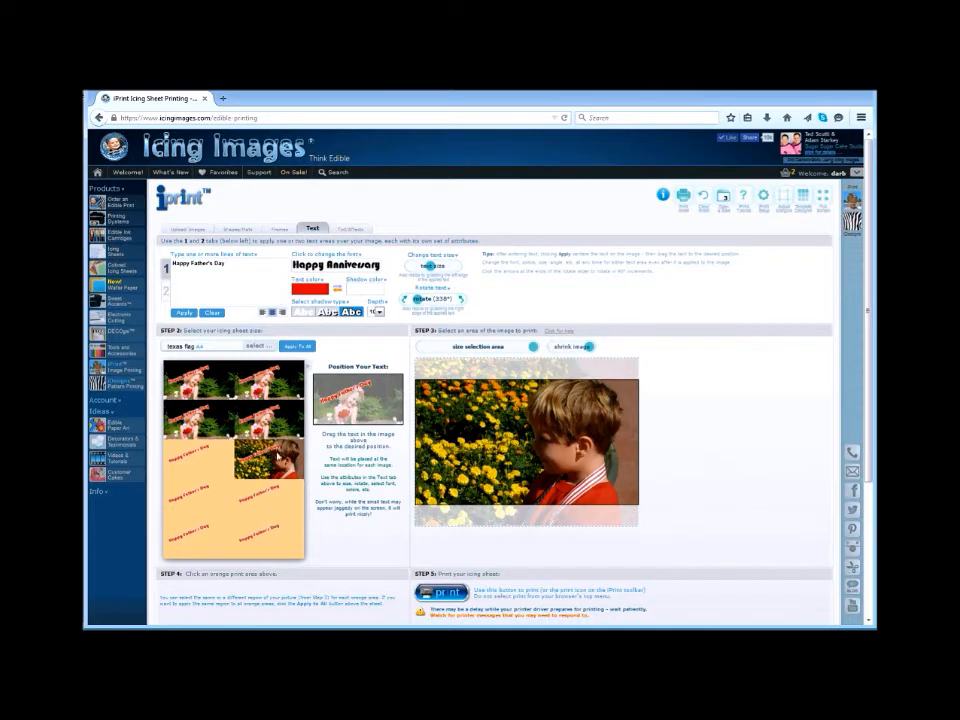
left_click(240, 230)
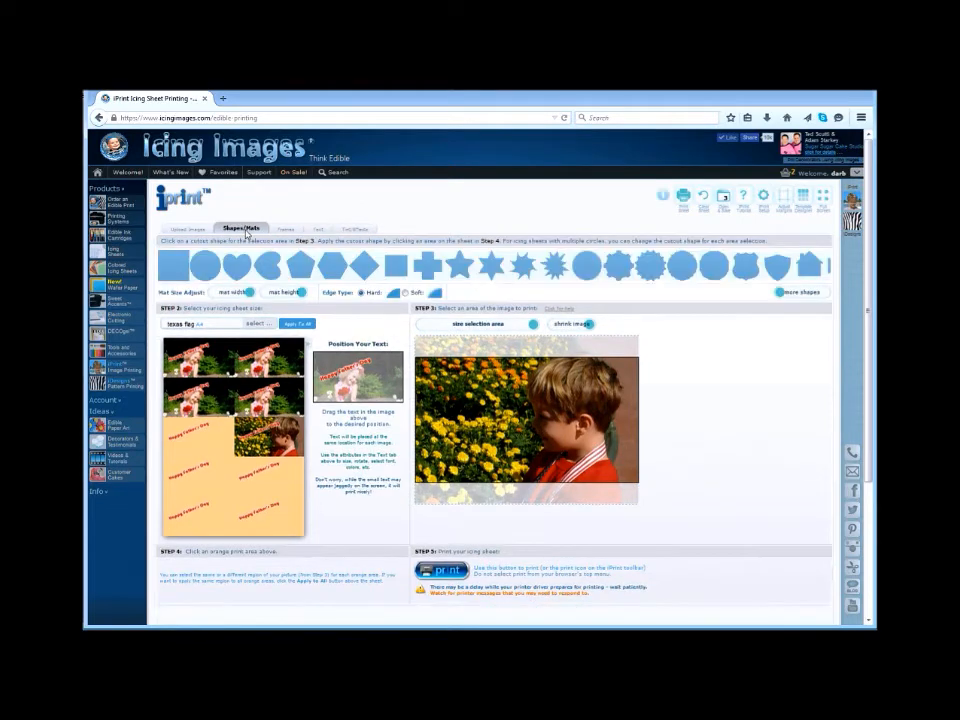
- Give the boy photo a jagged oval cutout and fill three more print areas with it
left_click(579, 278)
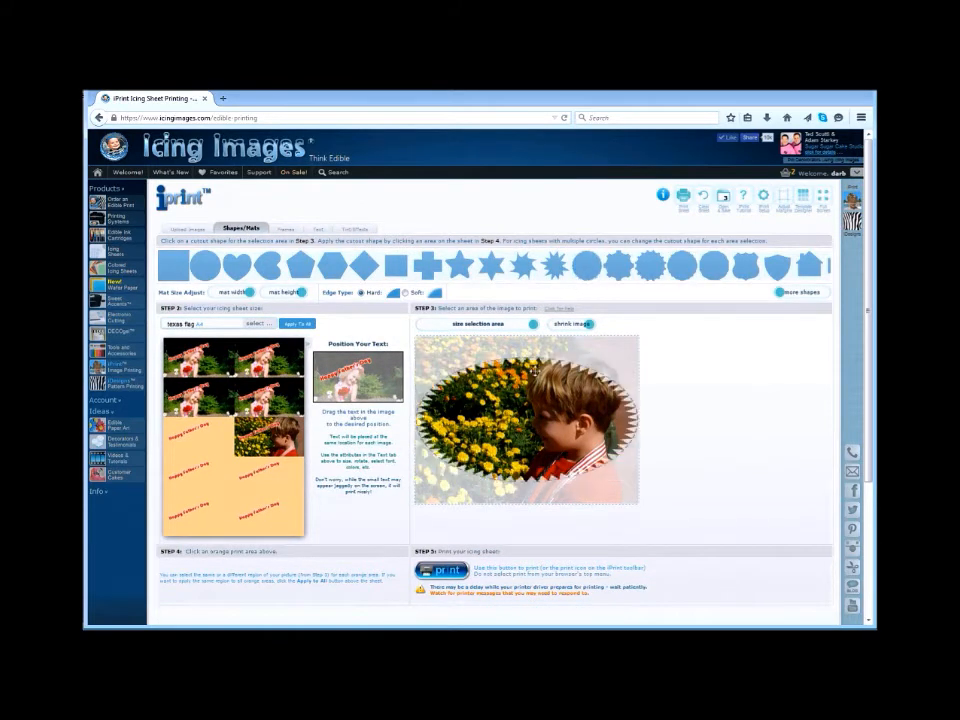
left_click_drag(499, 419, 499, 395)
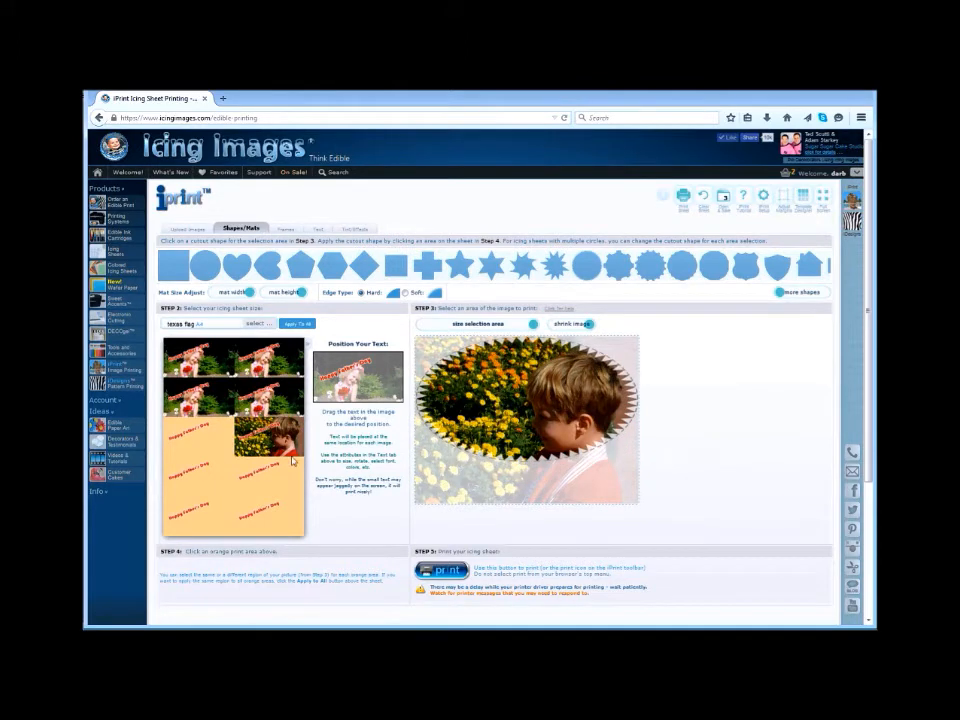
left_click(258, 474)
left_click(208, 473)
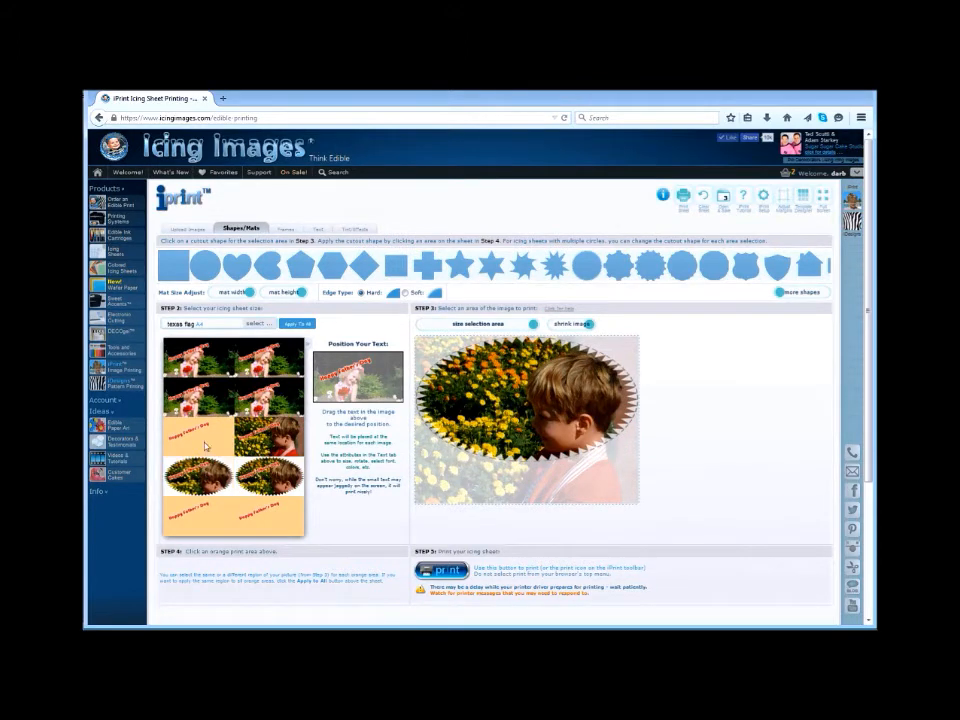
left_click(208, 440)
- Fill the bottom-right and bottom-left print areas with the team photo
left_click(189, 228)
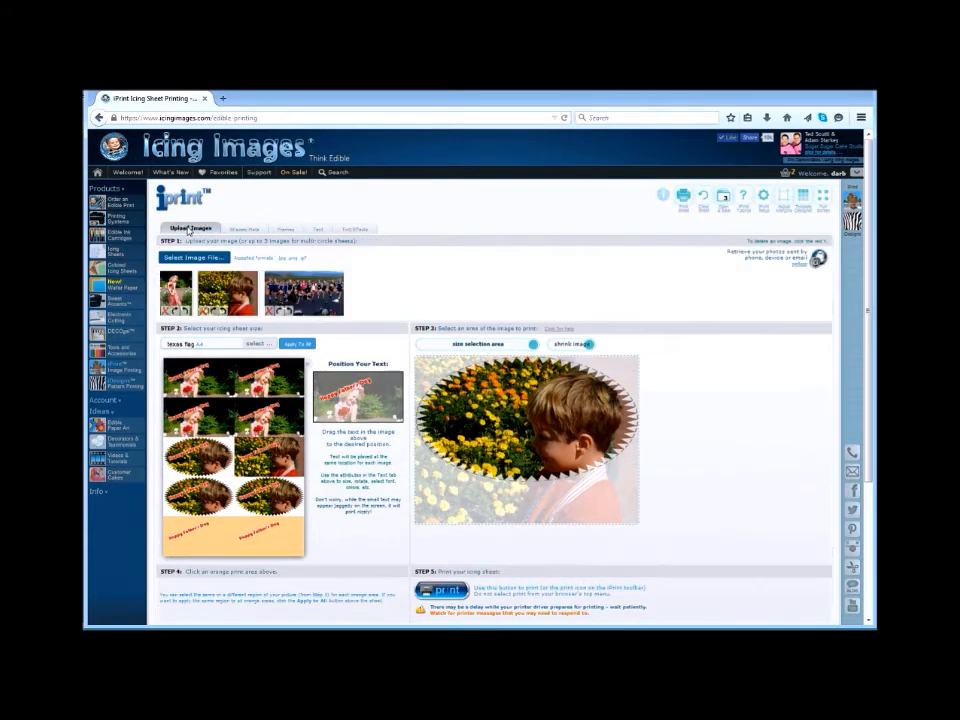
left_click(303, 291)
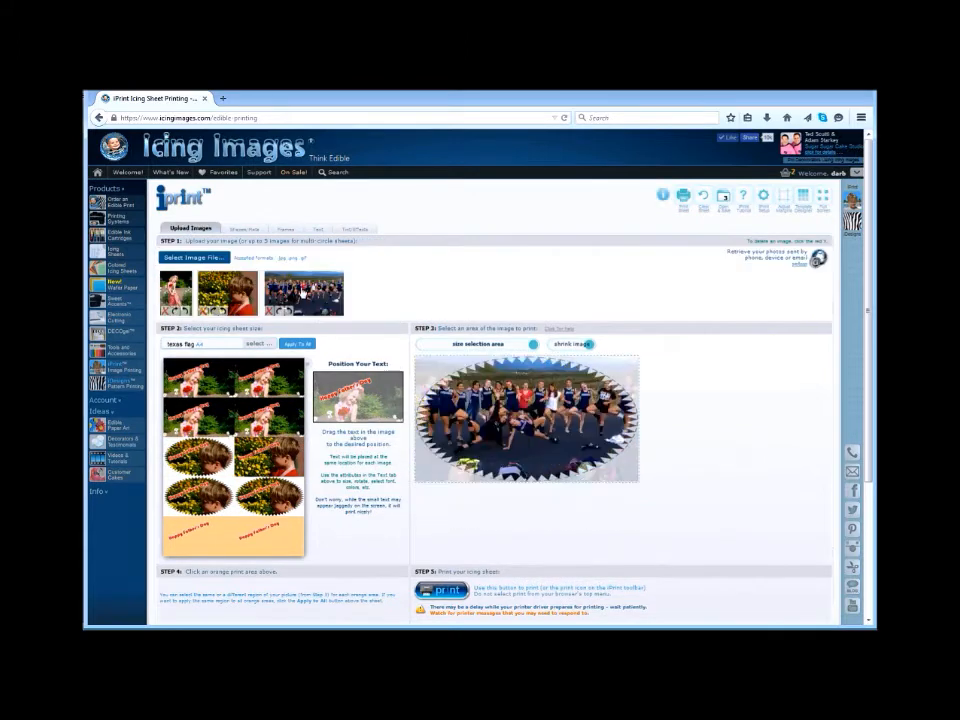
left_click(272, 539)
left_click(207, 543)
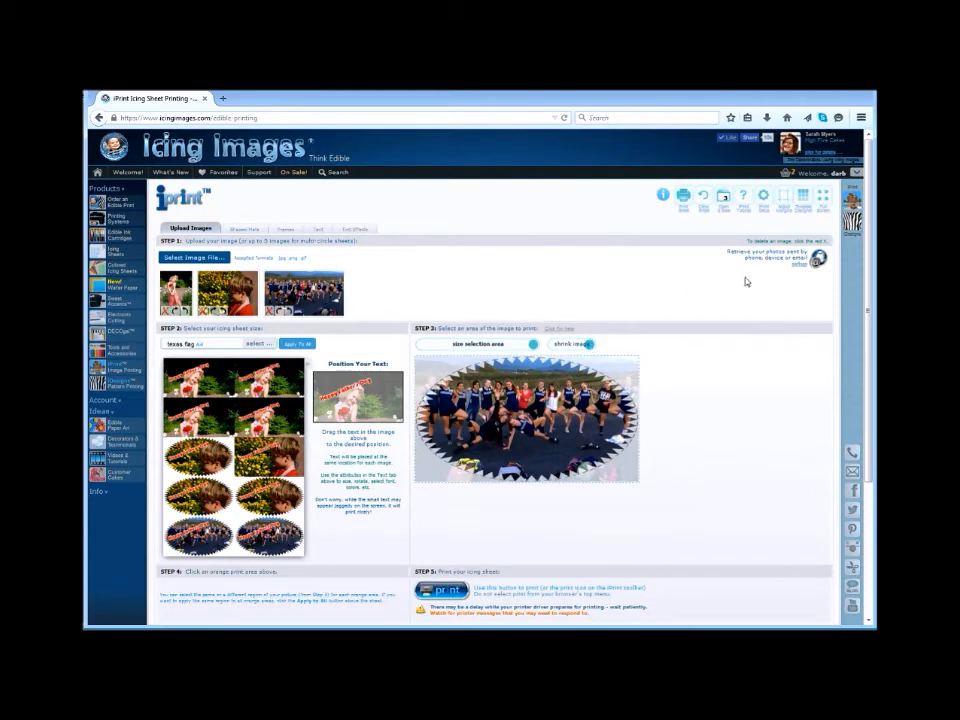
left_click(849, 226)
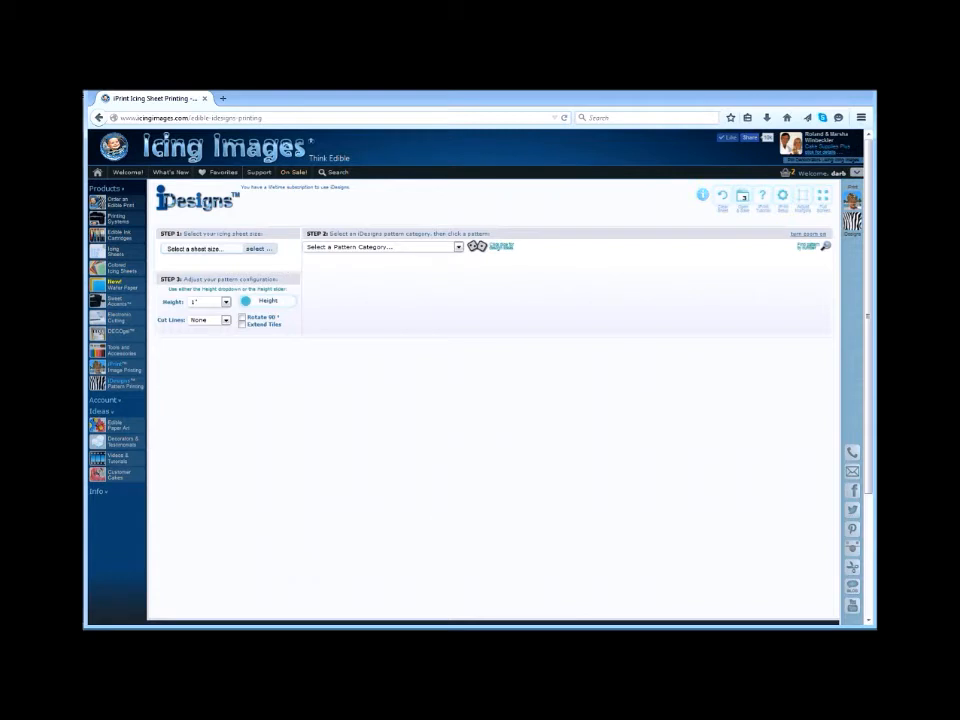
left_click(457, 249)
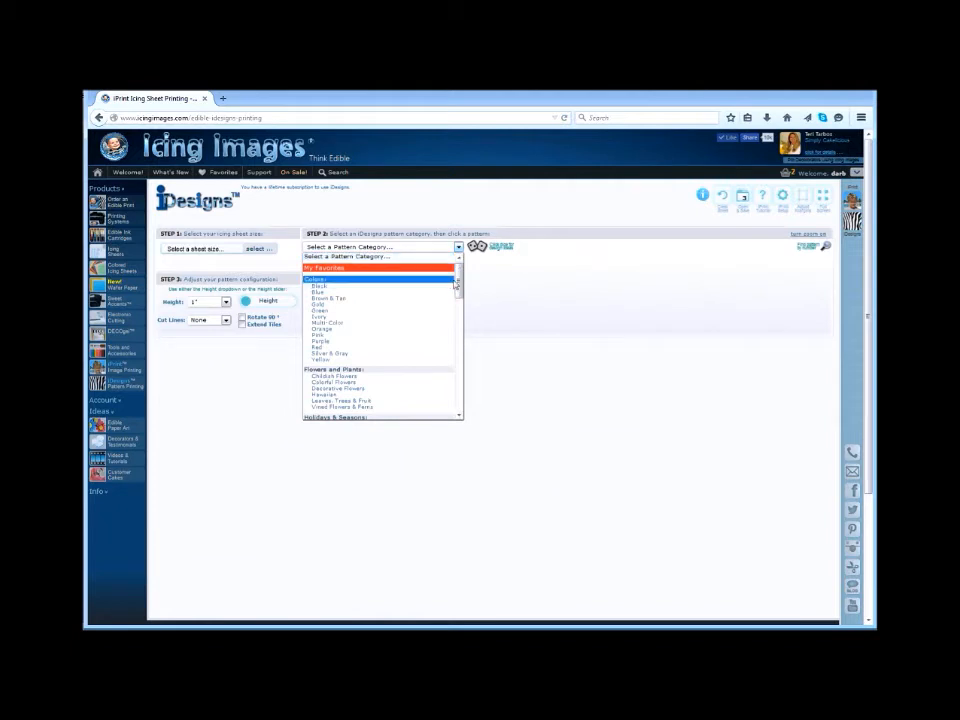
left_click_drag(458, 288, 463, 366)
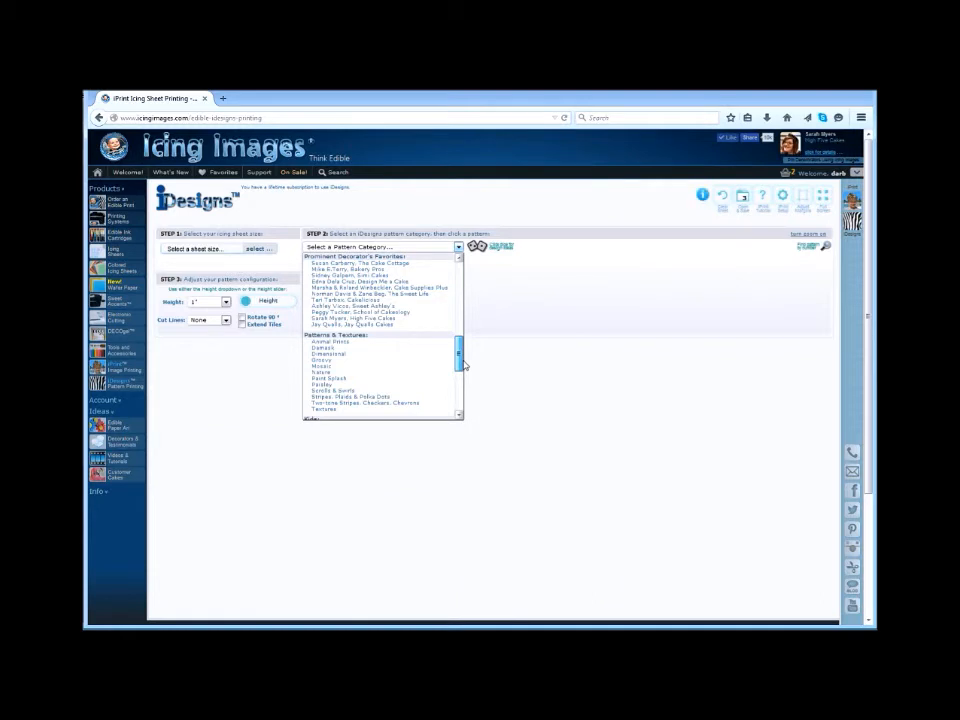
left_click_drag(464, 365, 448, 409)
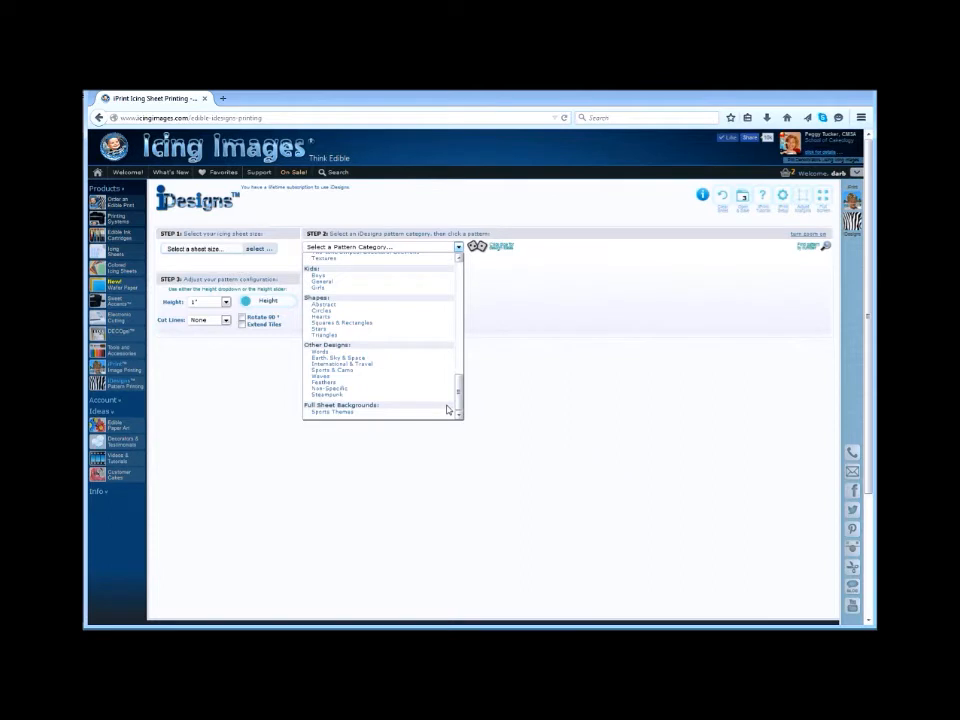
left_click(391, 412)
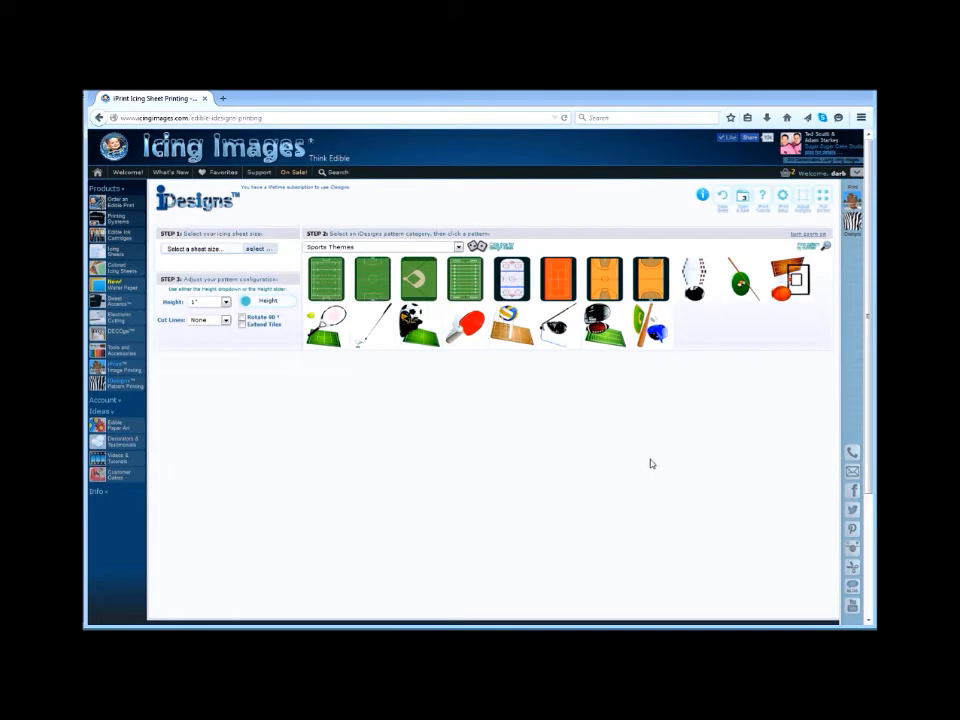
- Choose Small Sheet (8.5x11") as the iDesigns sheet size
left_click(256, 250)
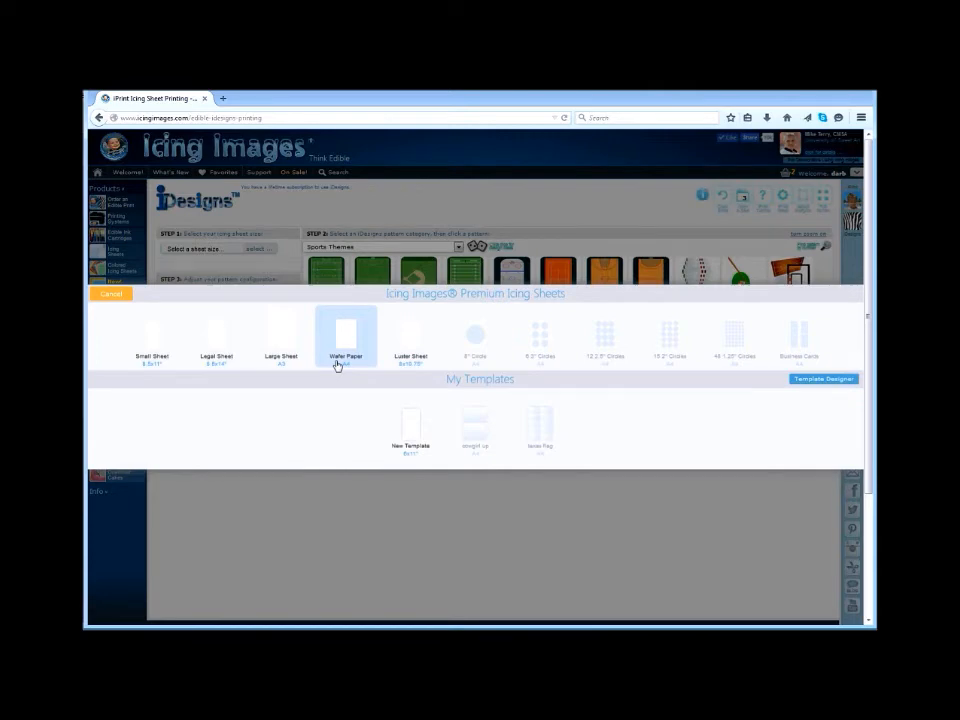
left_click(146, 348)
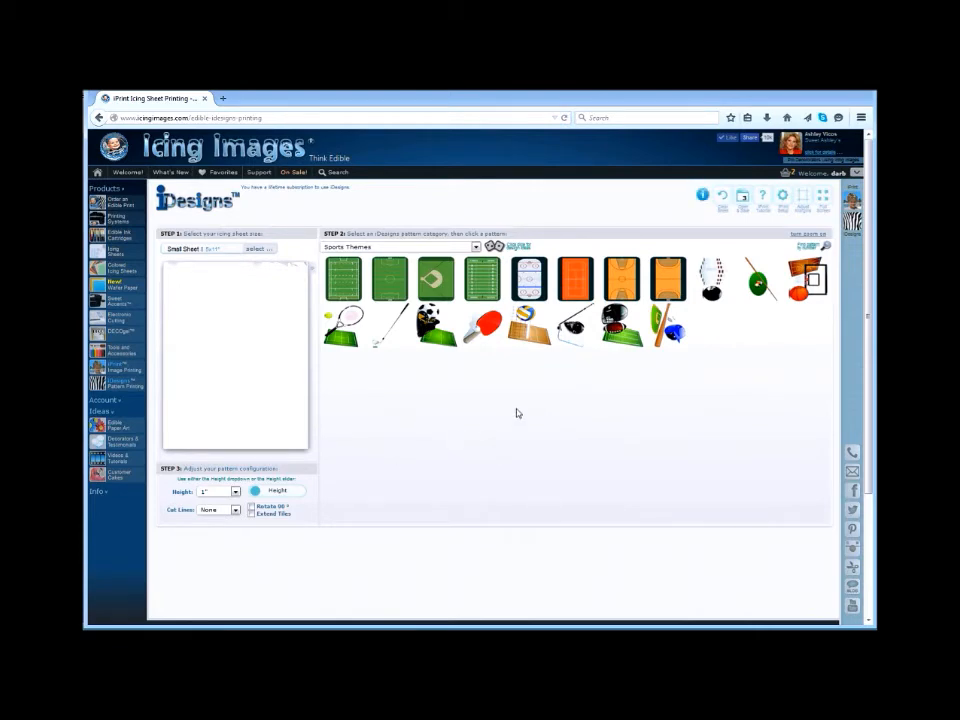
- Preview handball, basketball, soccer, football helmet and hoop patterns, ending on the volleyball court pattern
left_click(669, 291)
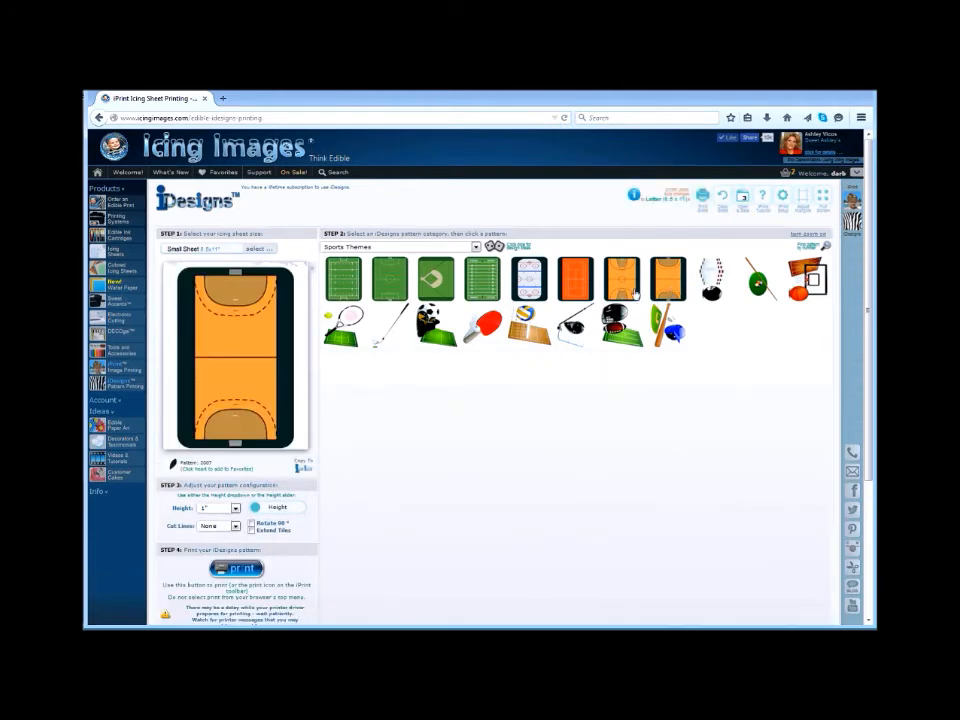
left_click(631, 293)
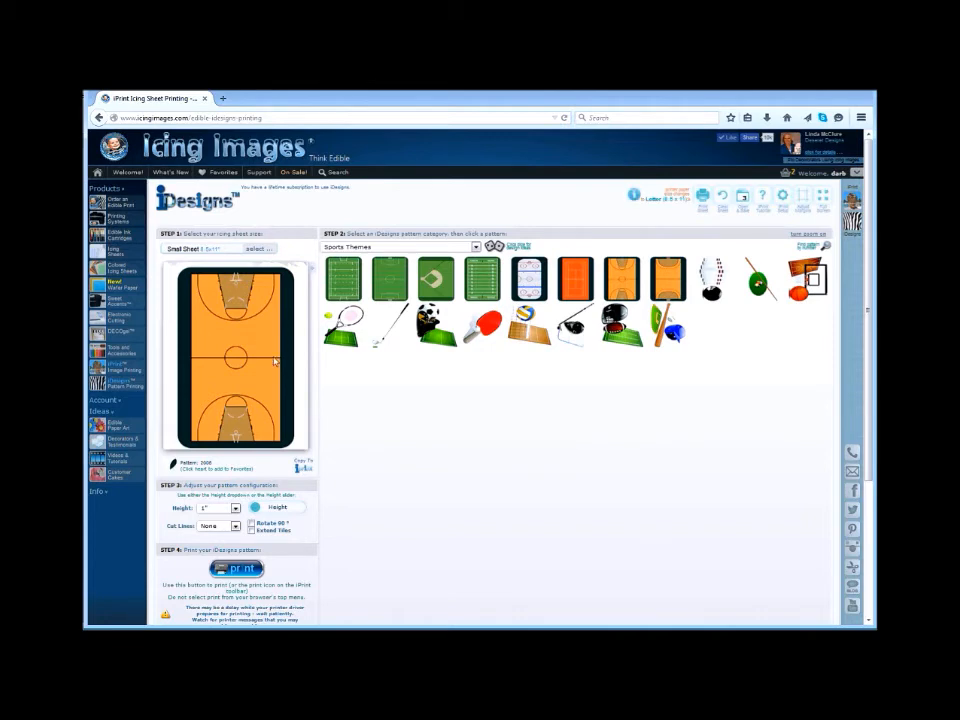
left_click(437, 324)
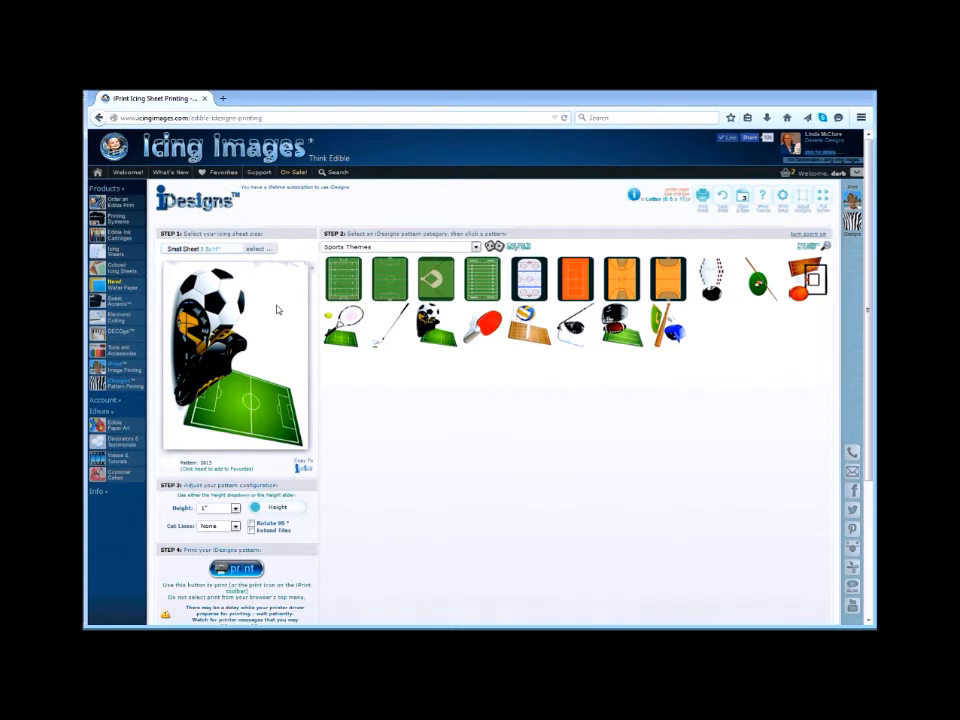
left_click(624, 319)
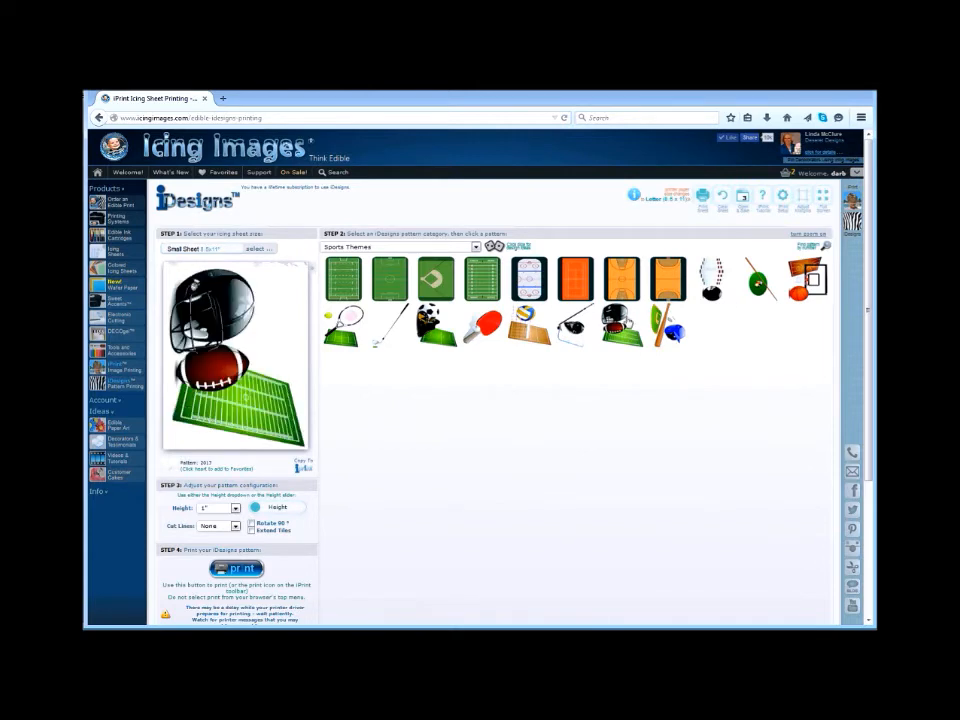
left_click(807, 283)
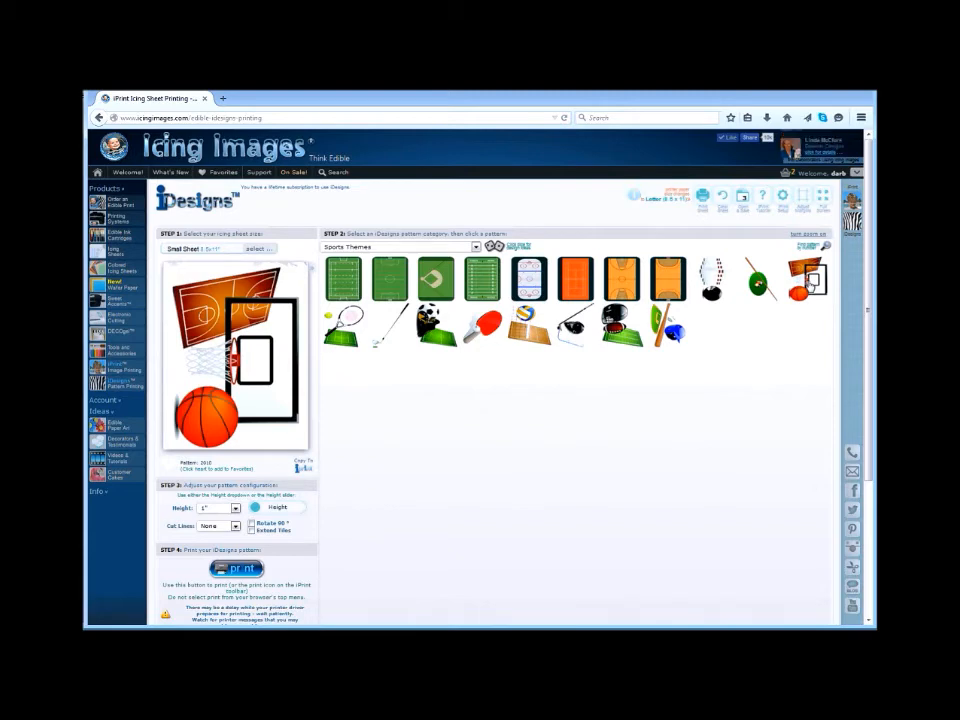
left_click(529, 334)
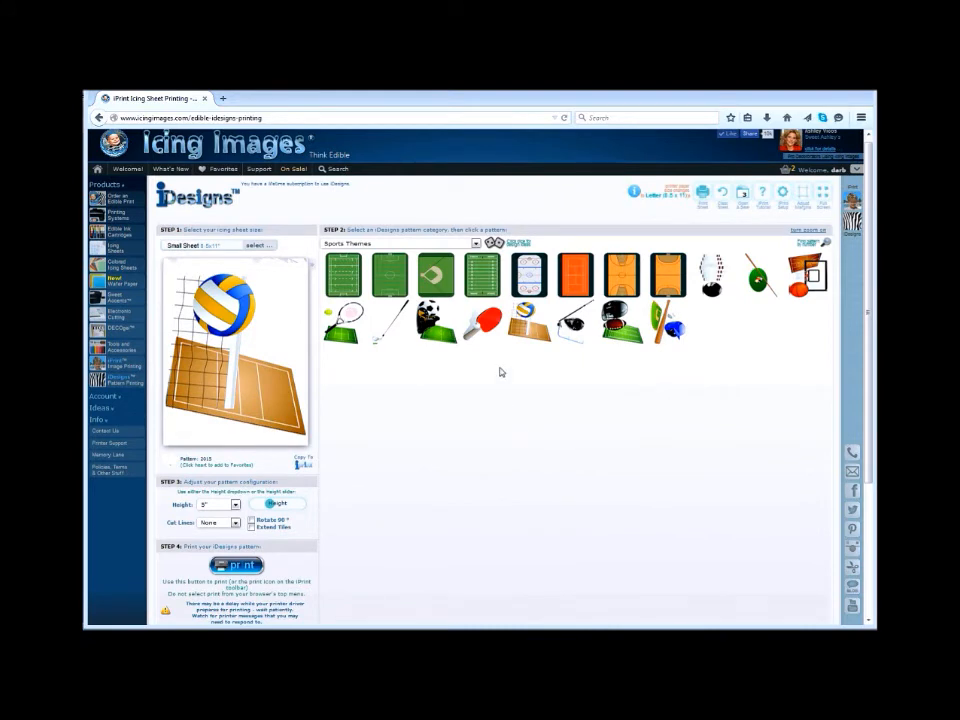
left_click(476, 244)
left_click_drag(478, 392, 487, 268)
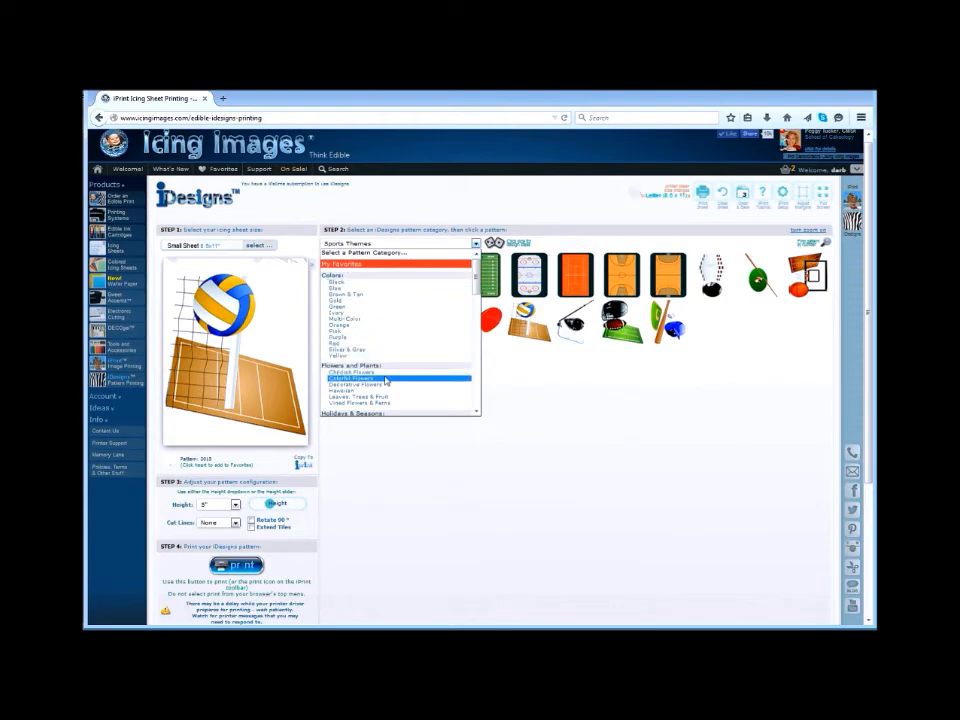
- Switch to Multi-Color patterns and preview the mandala, floral, purple swirl and blue wavy designs
left_click(344, 319)
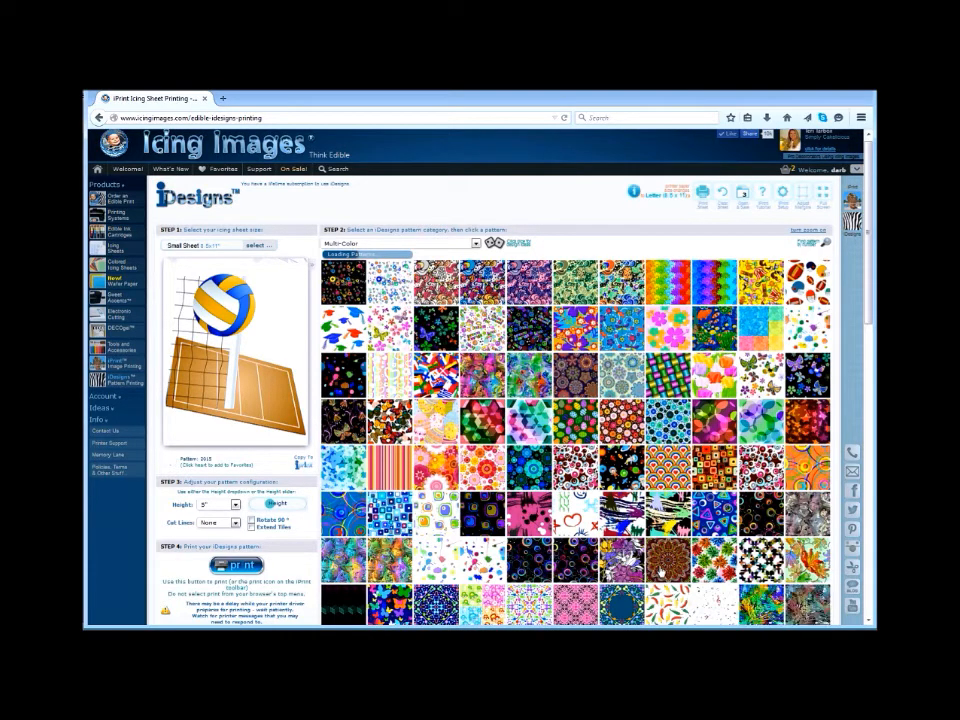
left_click(662, 570)
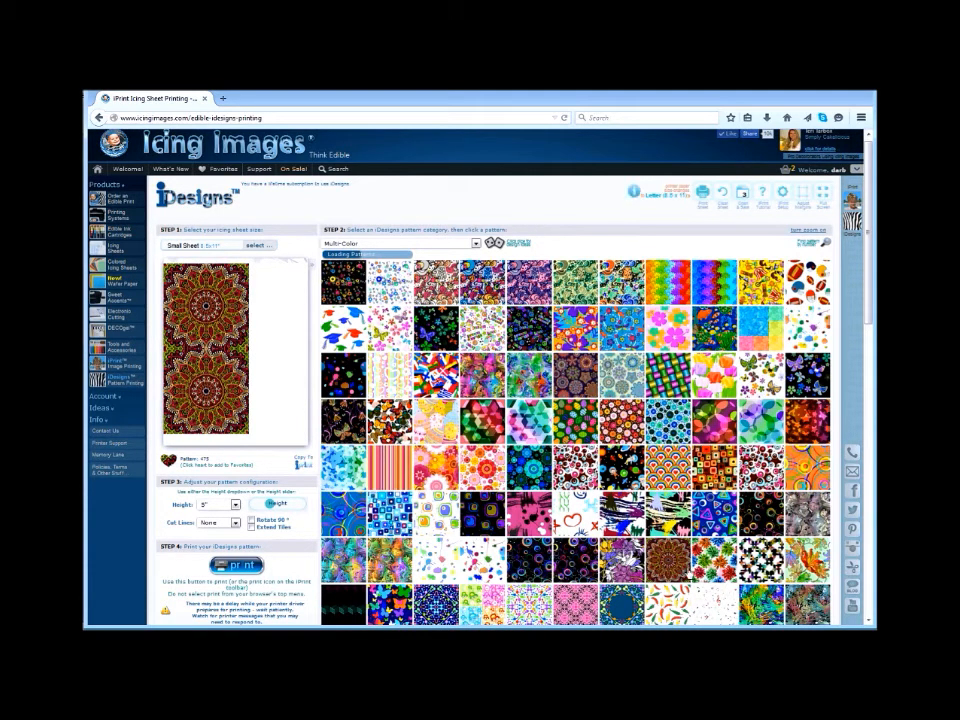
left_click(633, 566)
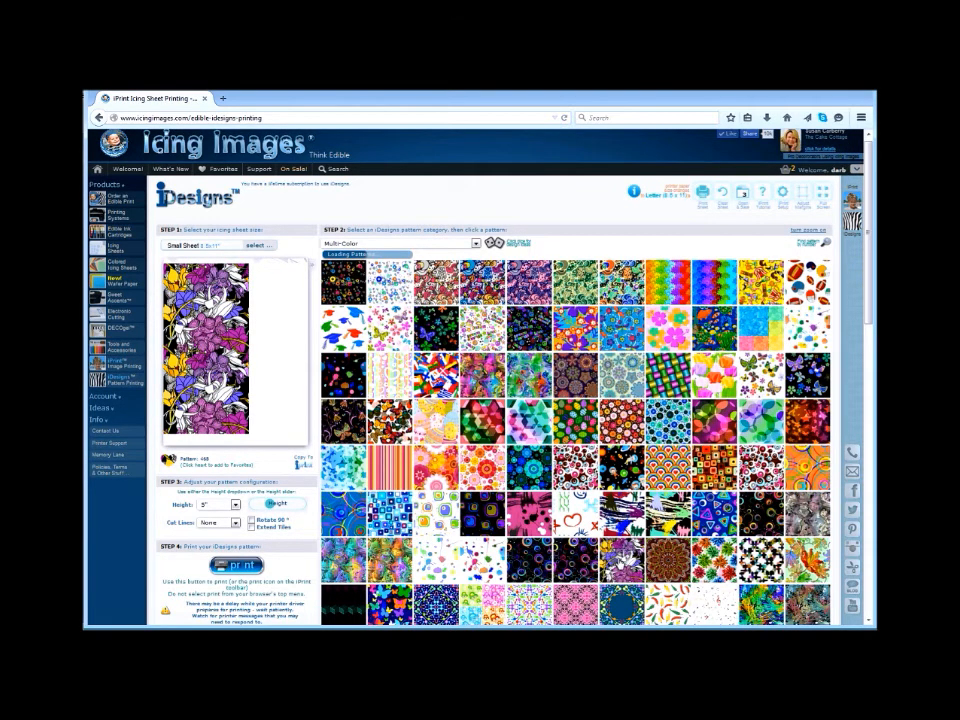
scroll(575, 400, "down", 3)
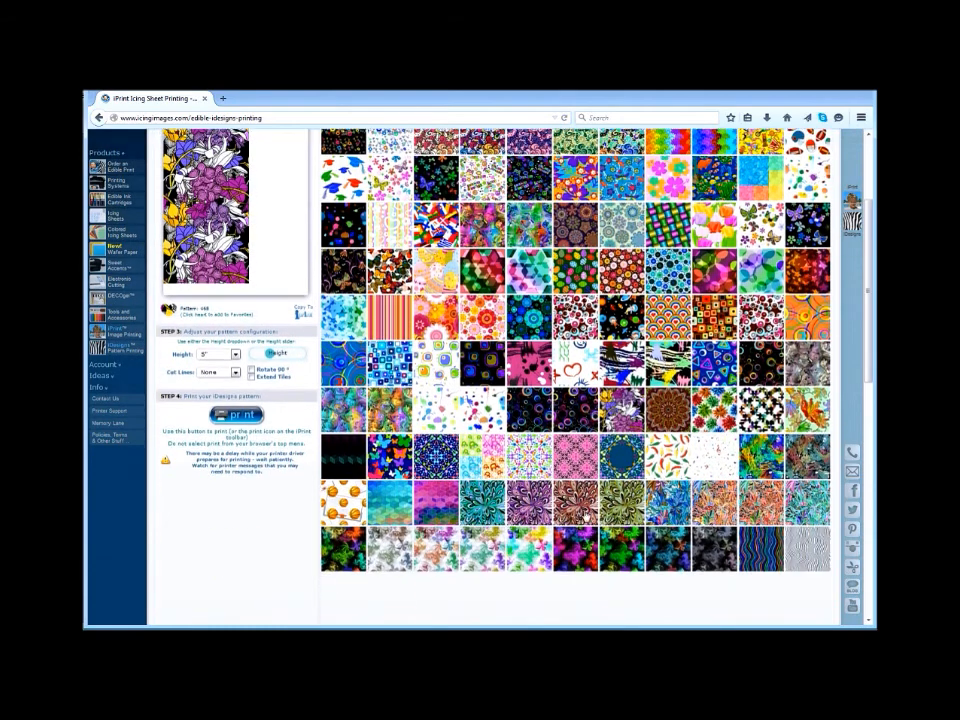
left_click(534, 507)
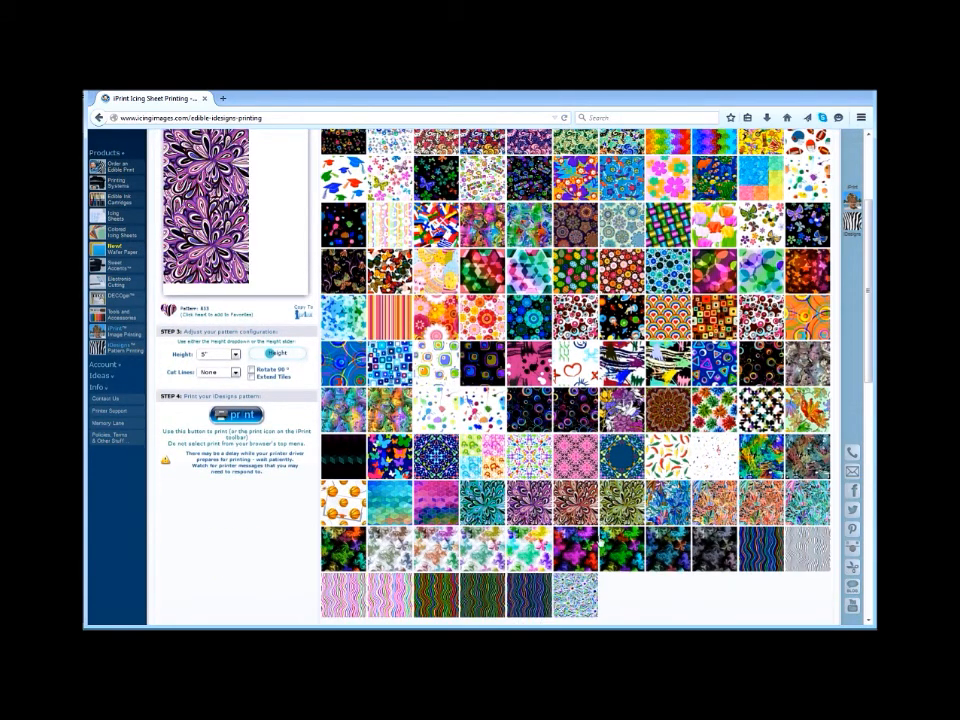
left_click(757, 553)
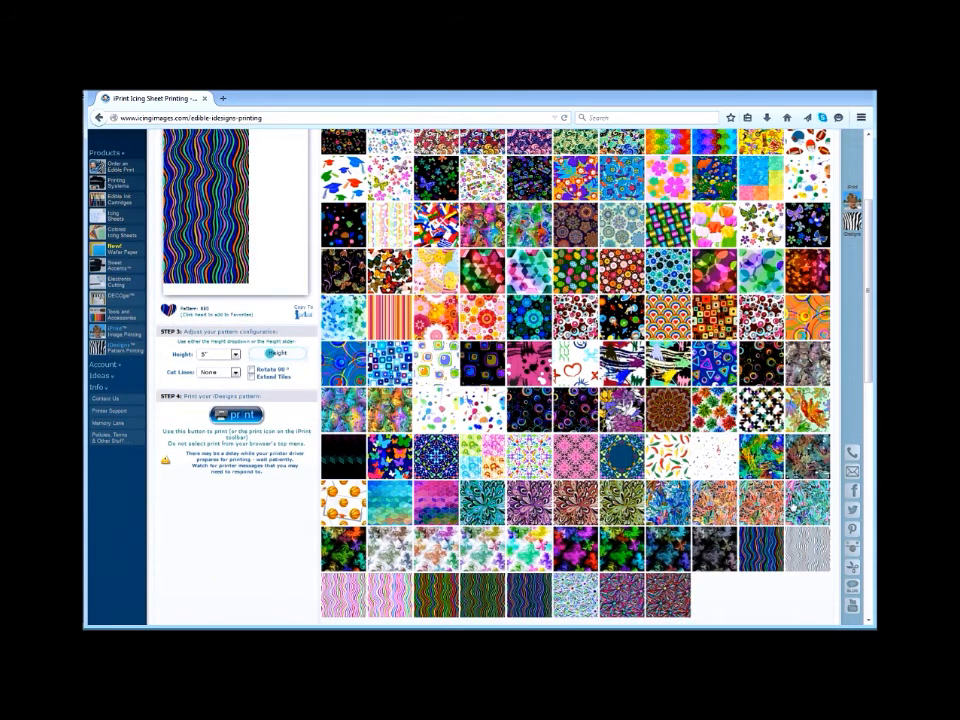
- Try teal, multicolour, black-and-white and flower patterns, then put the black neon-text pattern on the sheet
left_click(813, 467)
left_click(773, 459)
left_click(769, 421)
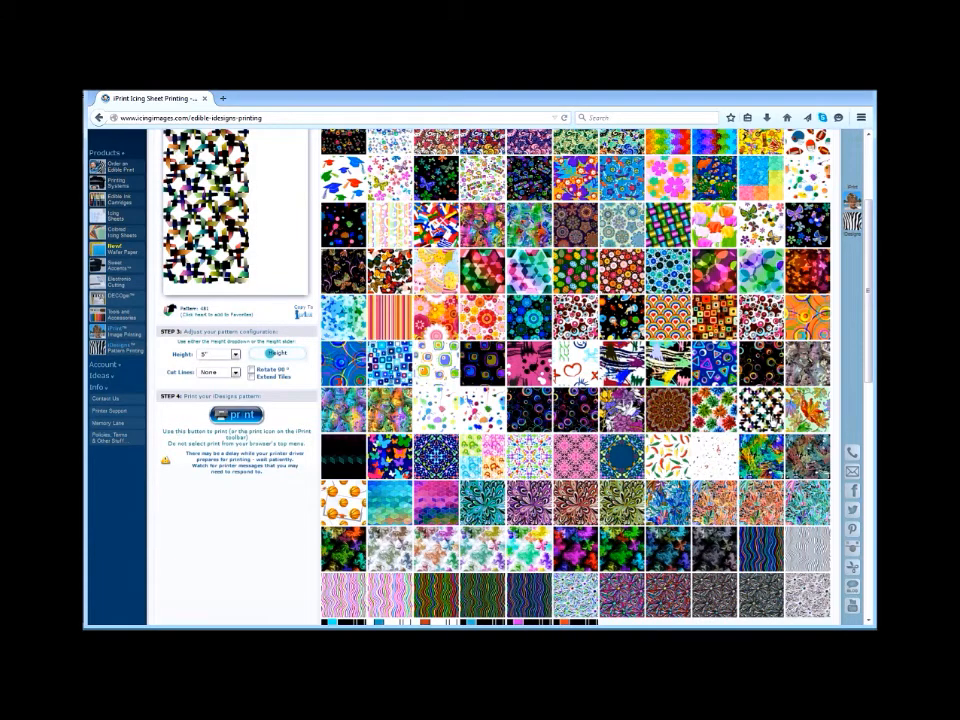
left_click(716, 411)
left_click(623, 411)
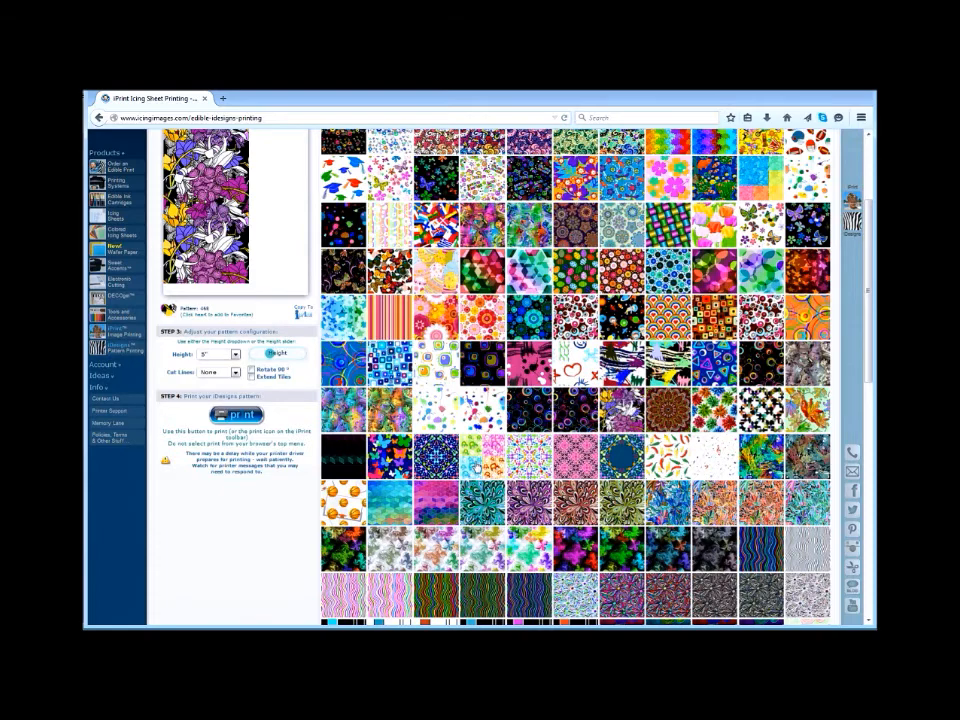
scroll(477, 467, "up", 1)
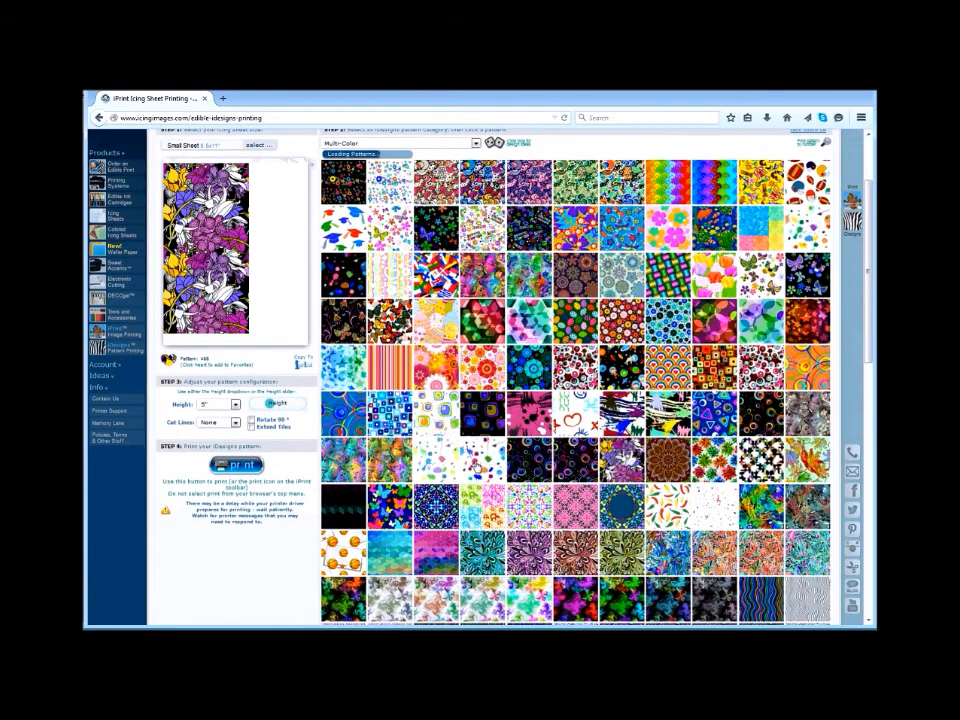
scroll(477, 467, "up", 1)
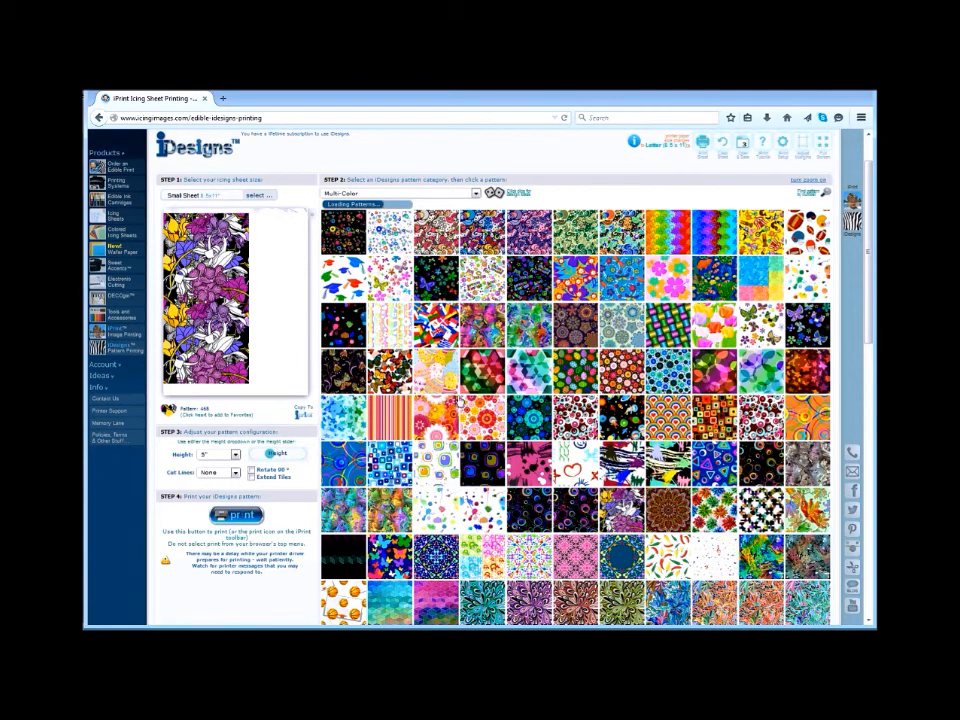
left_click(527, 283)
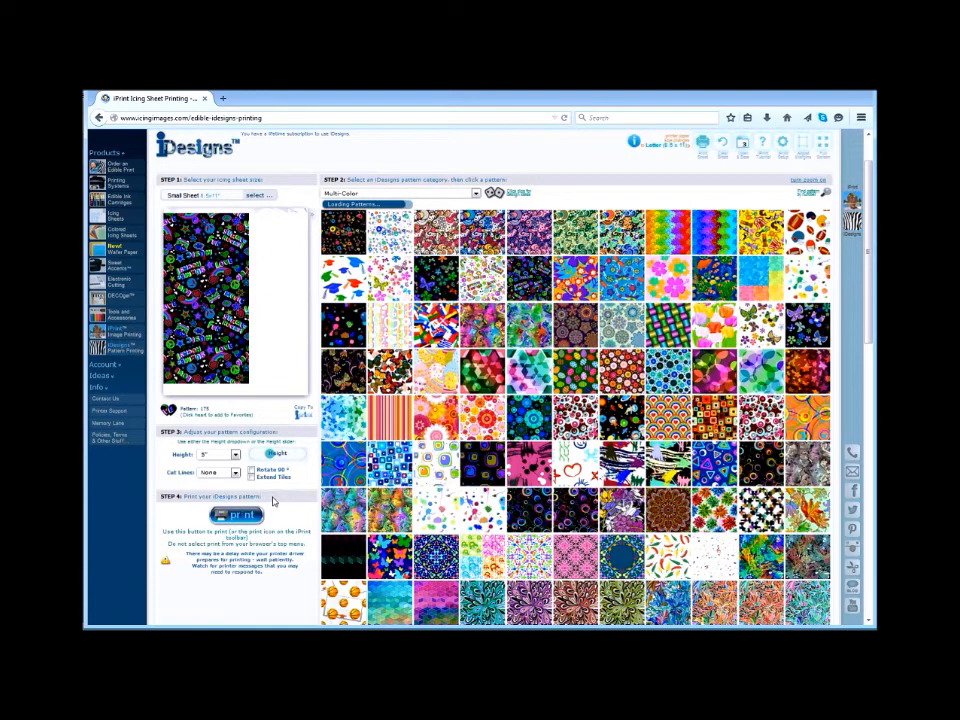
- Set the pattern height to 2 1/2" with vertical cut lines
left_click(230, 454)
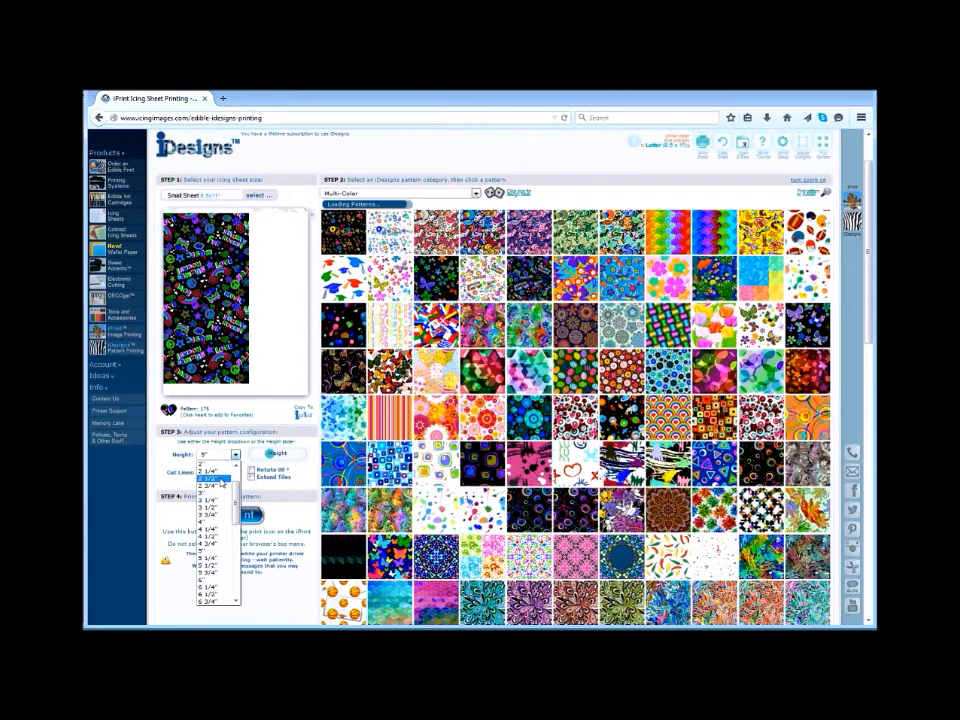
left_click(220, 479)
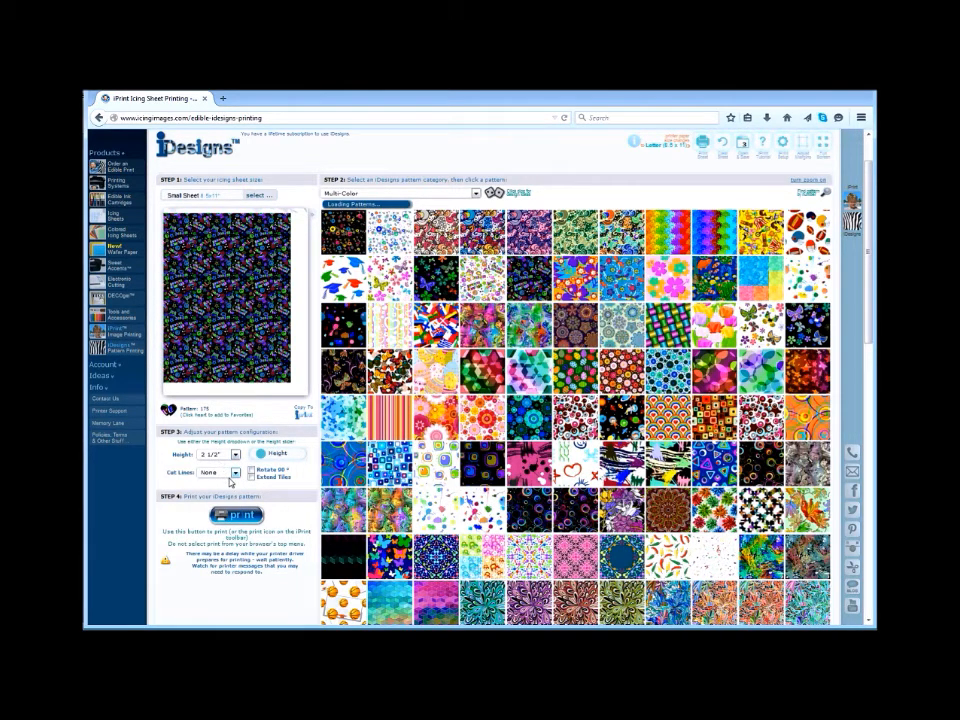
left_click(232, 474)
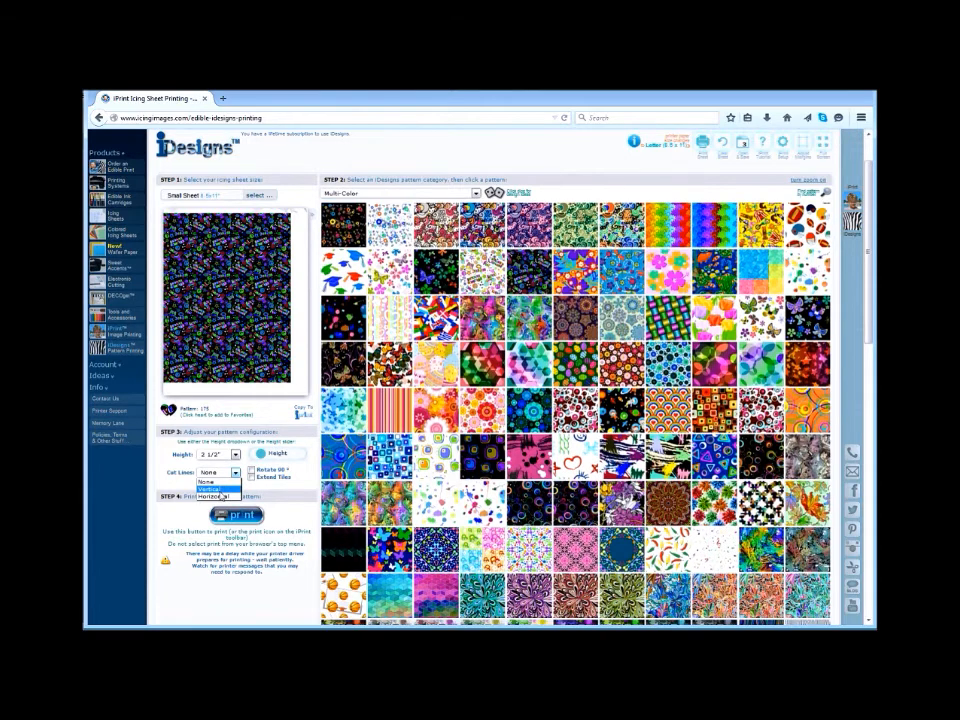
left_click(211, 489)
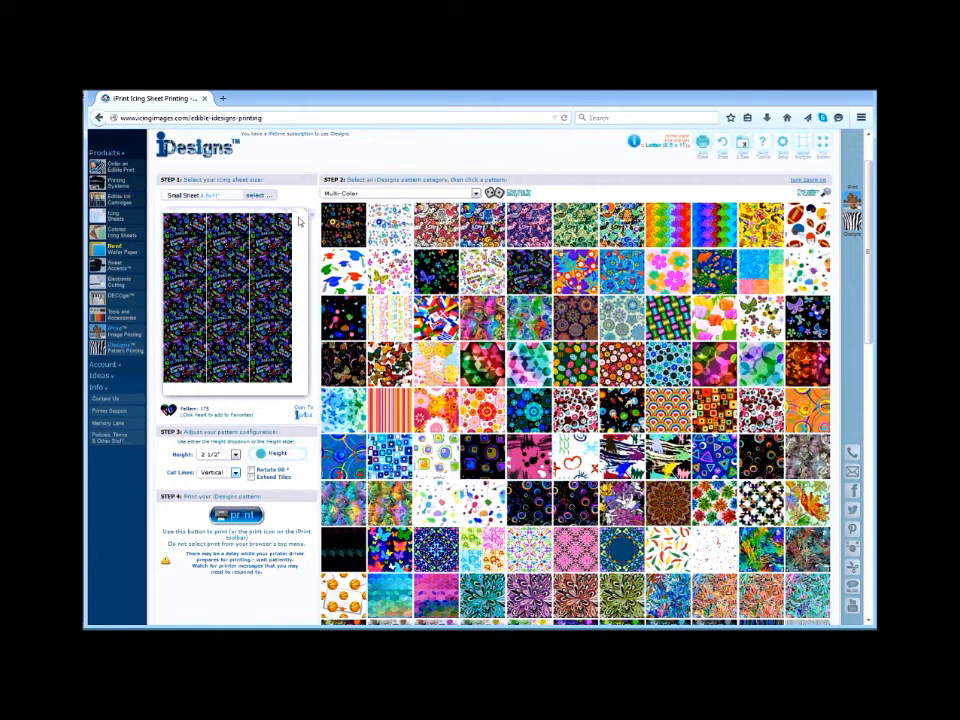
- Choose the black blue-swirl-circle pattern at 3" height with vertical cut lines
left_click(339, 231)
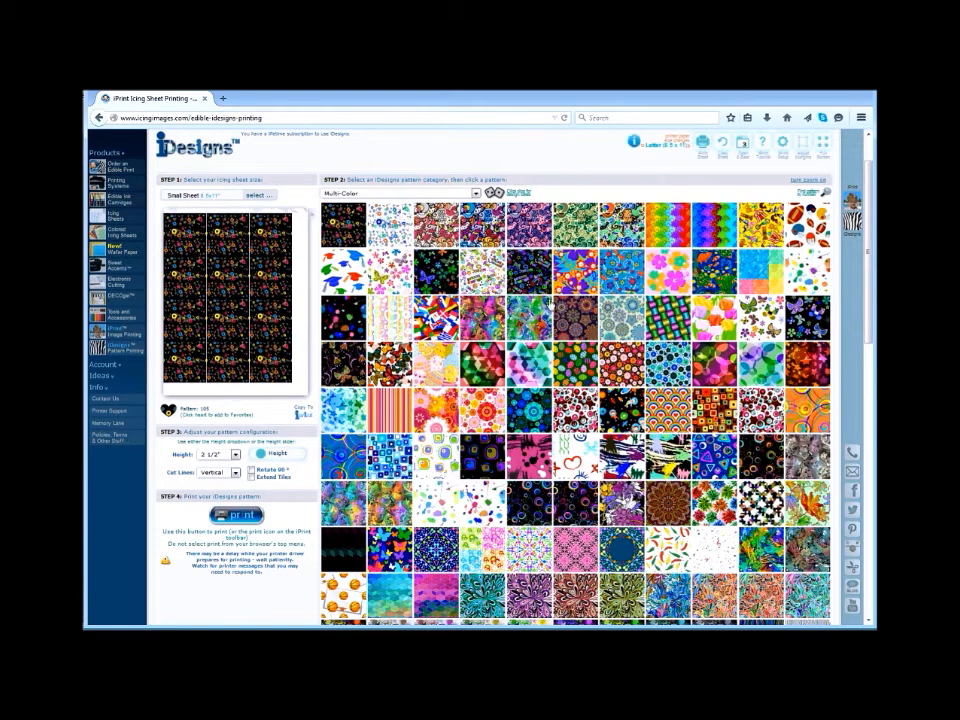
left_click(530, 497)
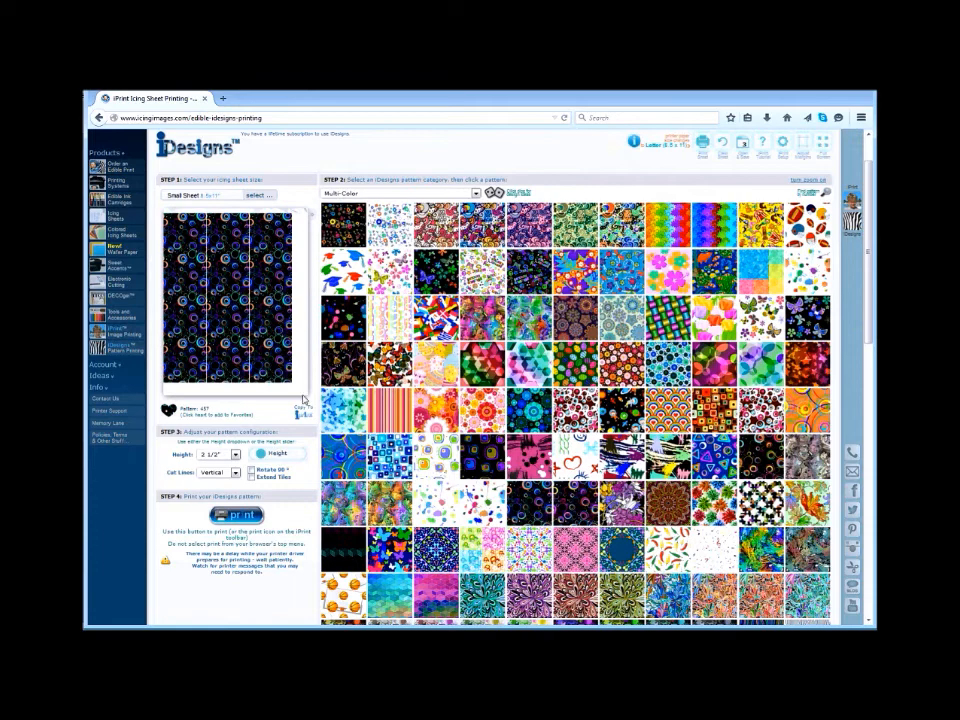
left_click(234, 473)
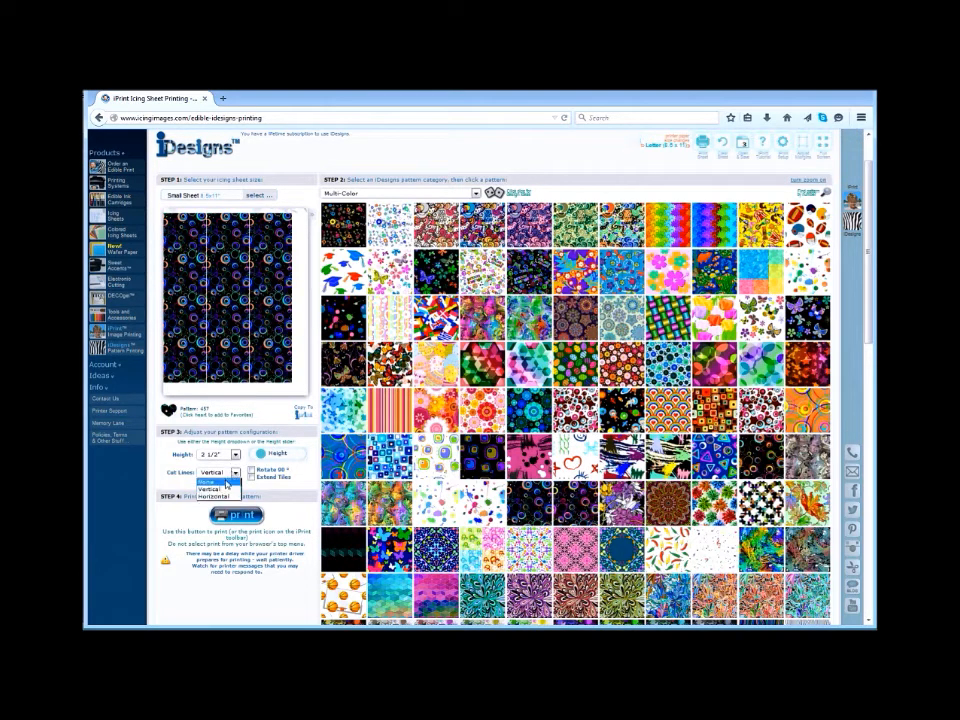
left_click(226, 497)
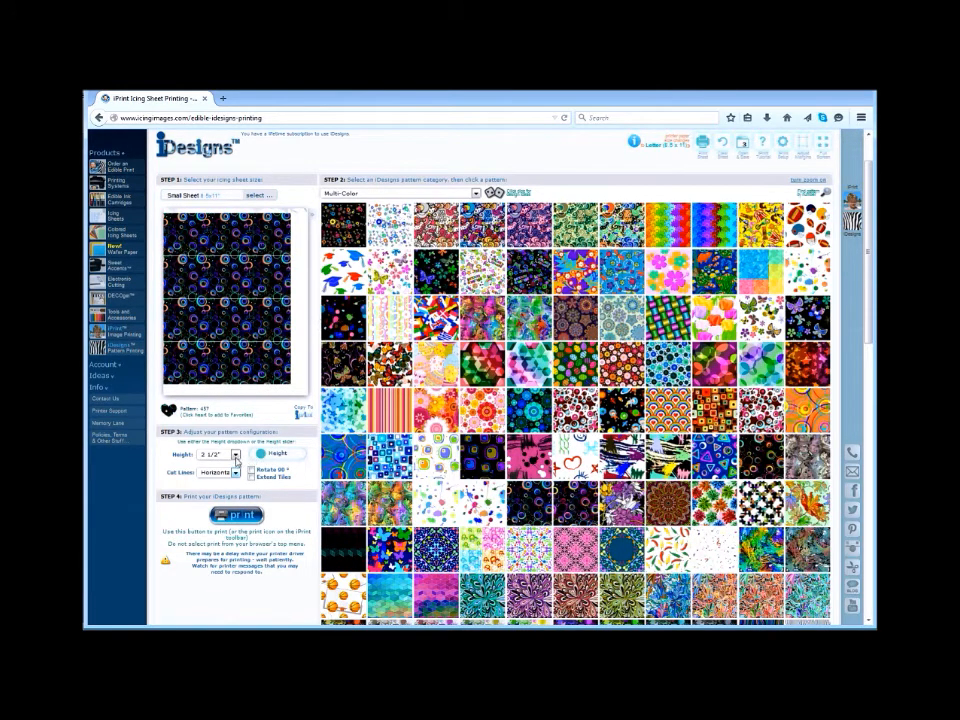
left_click(236, 454)
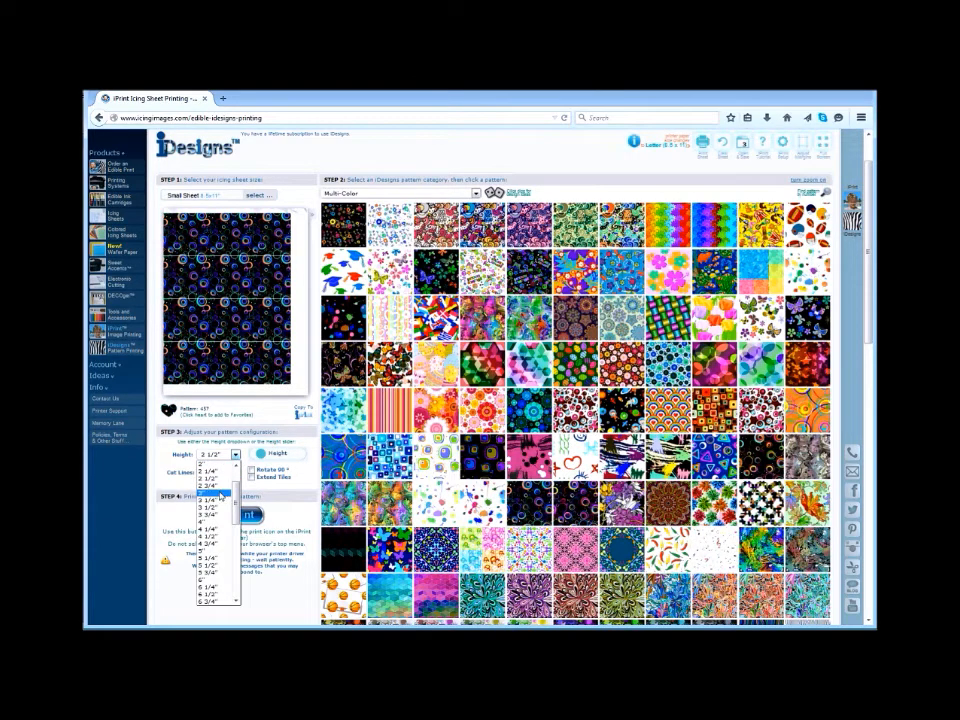
left_click(214, 493)
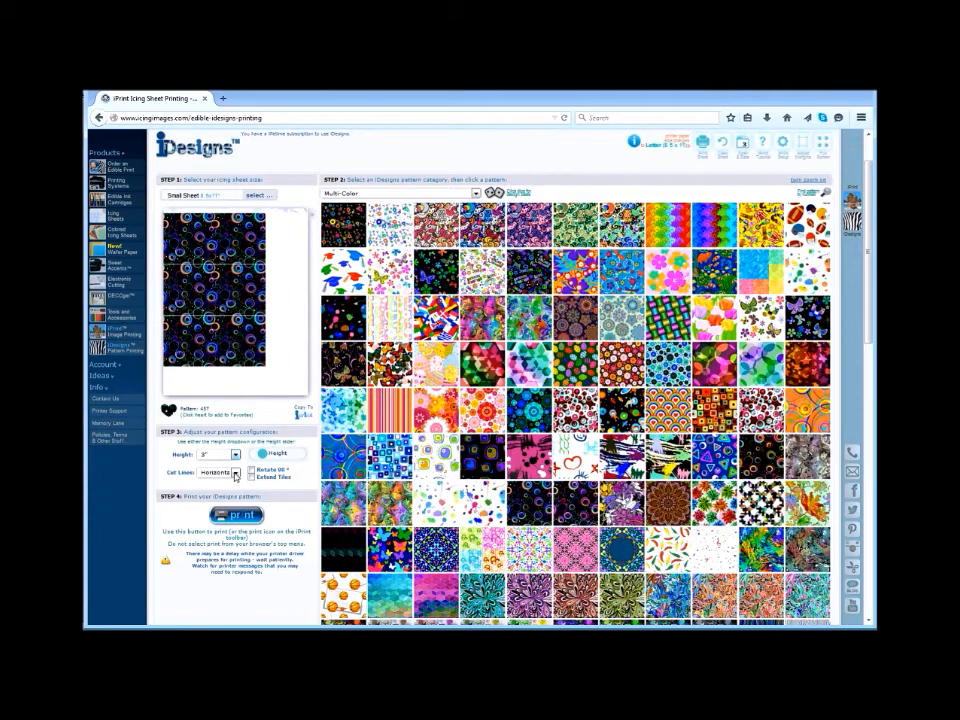
left_click(236, 474)
left_click(228, 490)
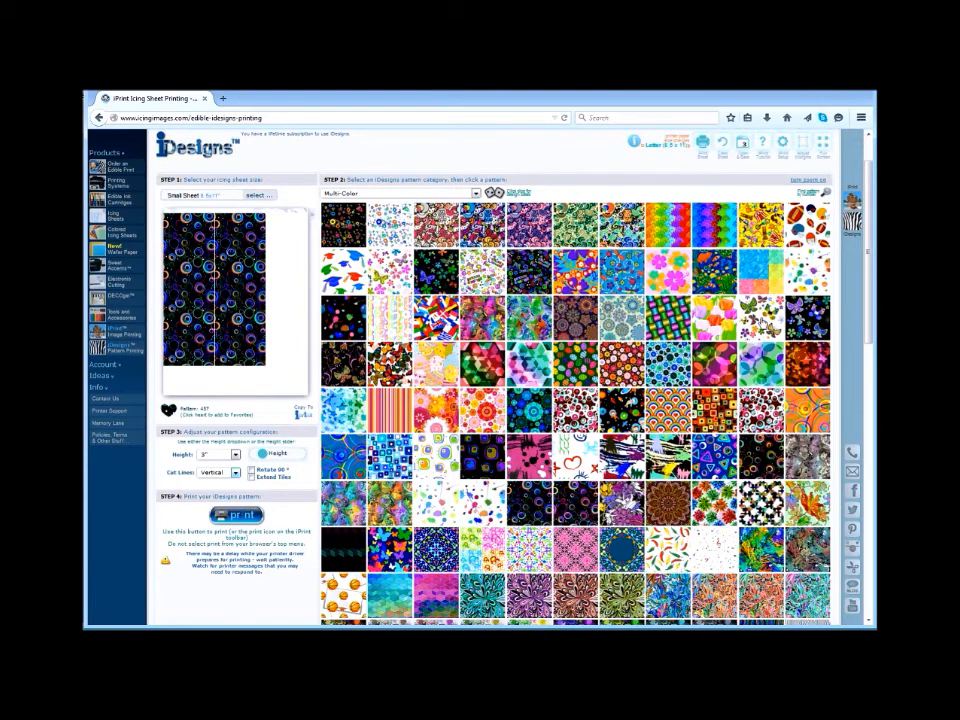
- Apply a butterfly pattern with no cut lines and extended tiles, ending on the black butterfly tile
left_click(572, 242)
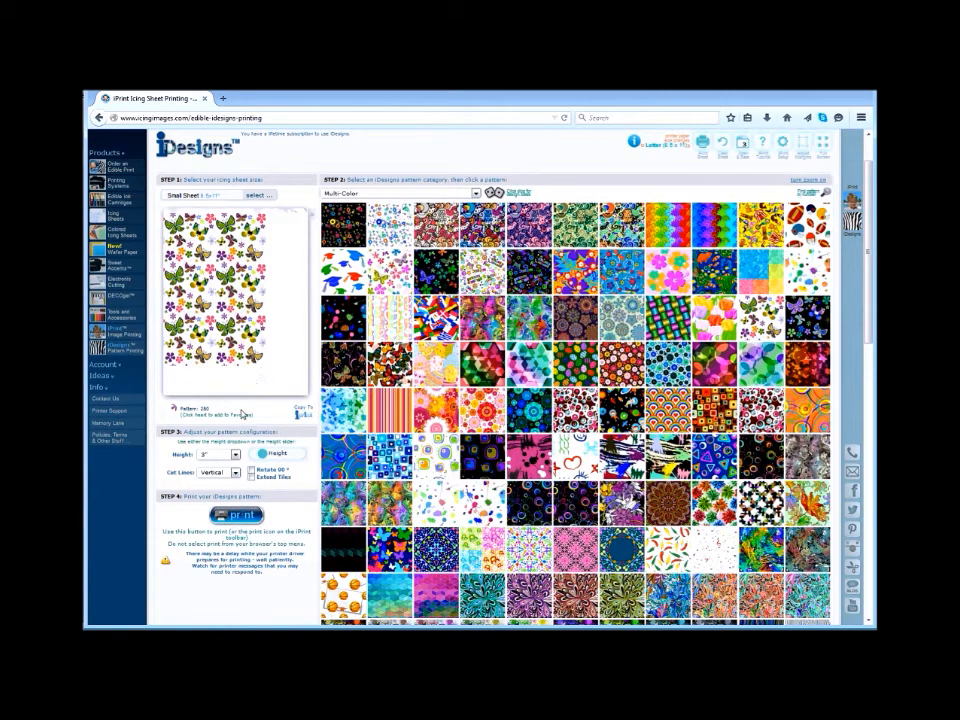
left_click(269, 474)
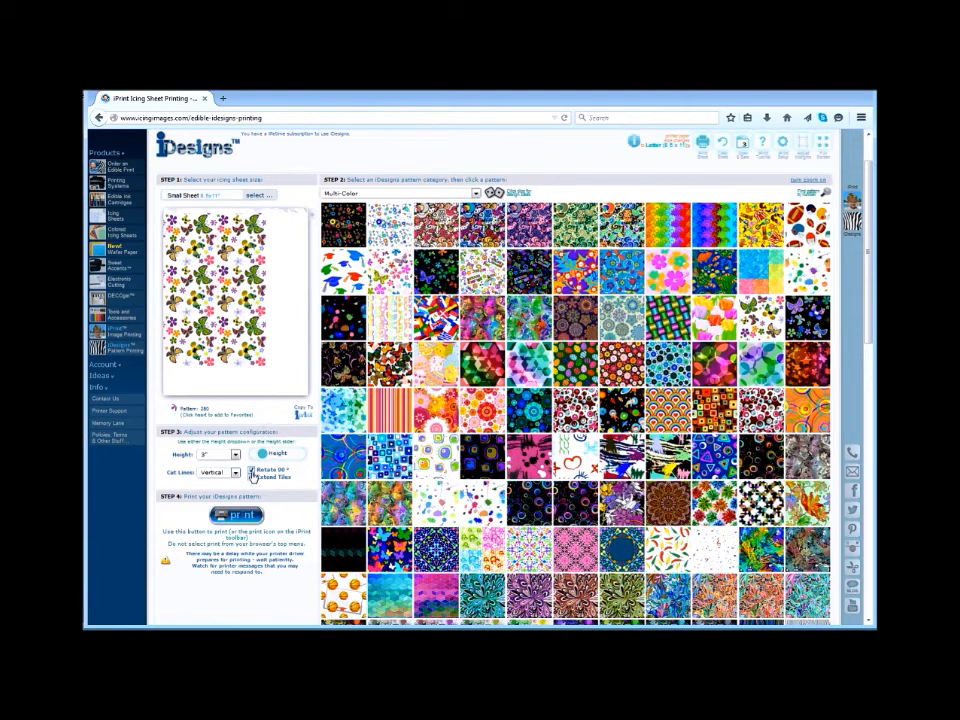
left_click(252, 471)
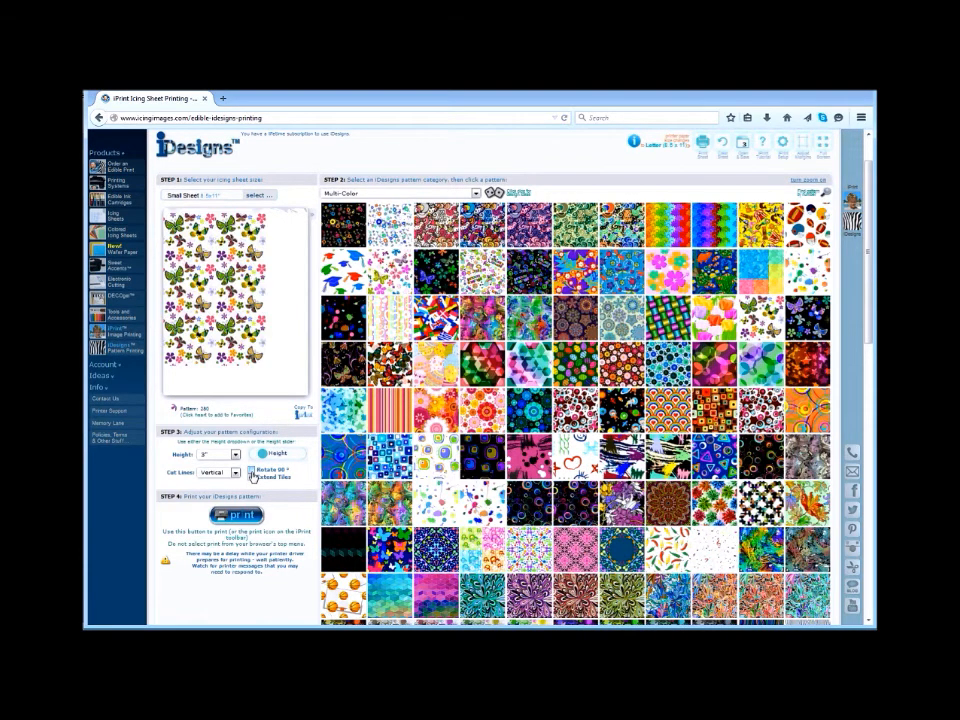
left_click(235, 472)
left_click(226, 481)
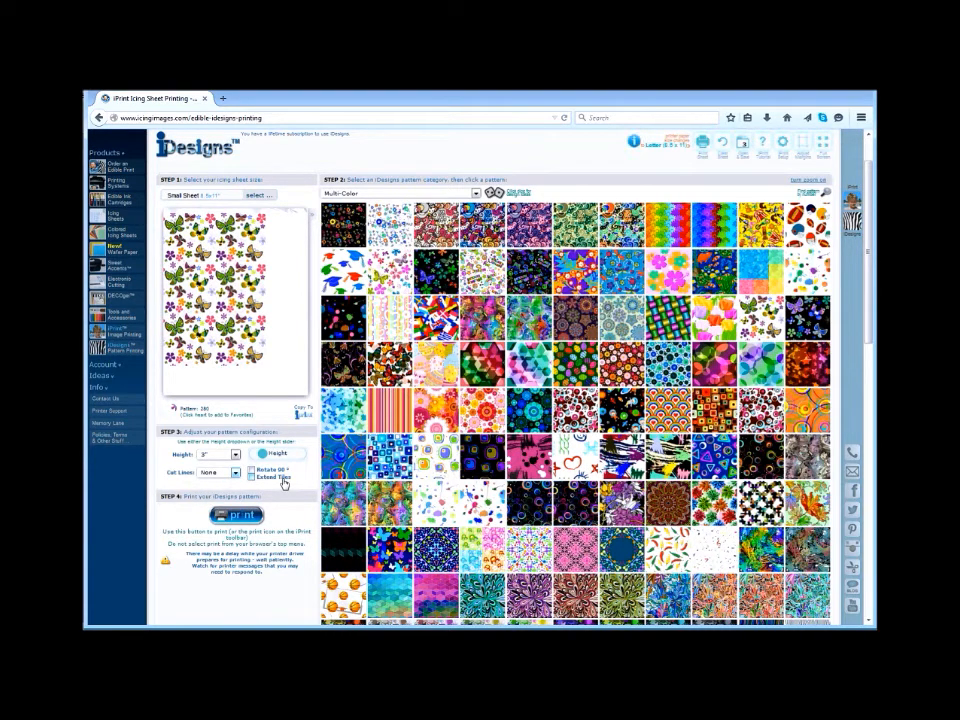
left_click(251, 478)
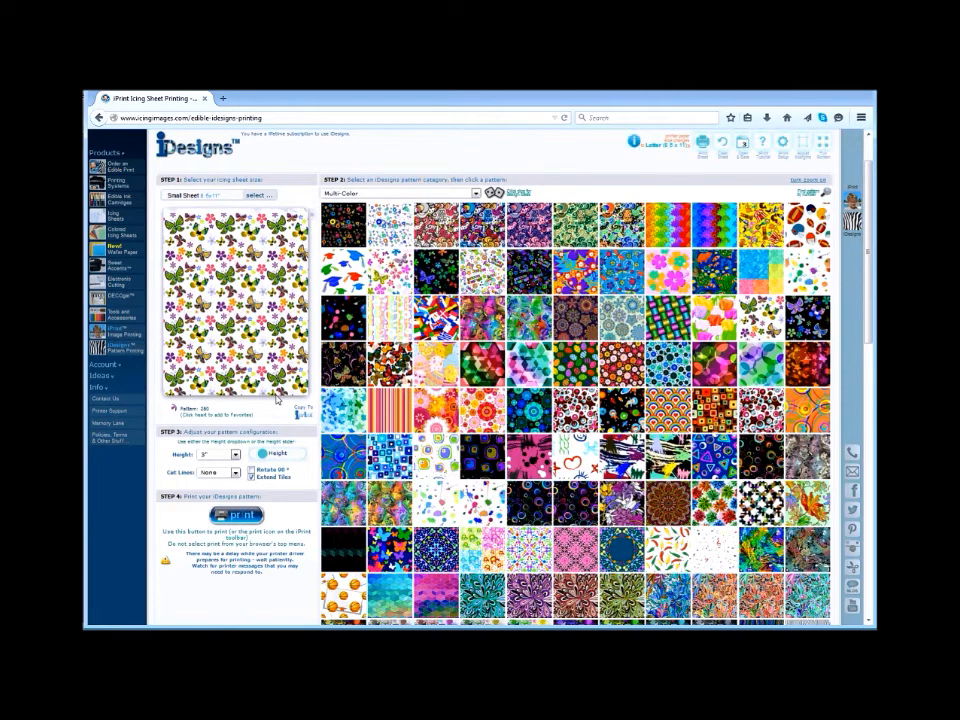
left_click(810, 321)
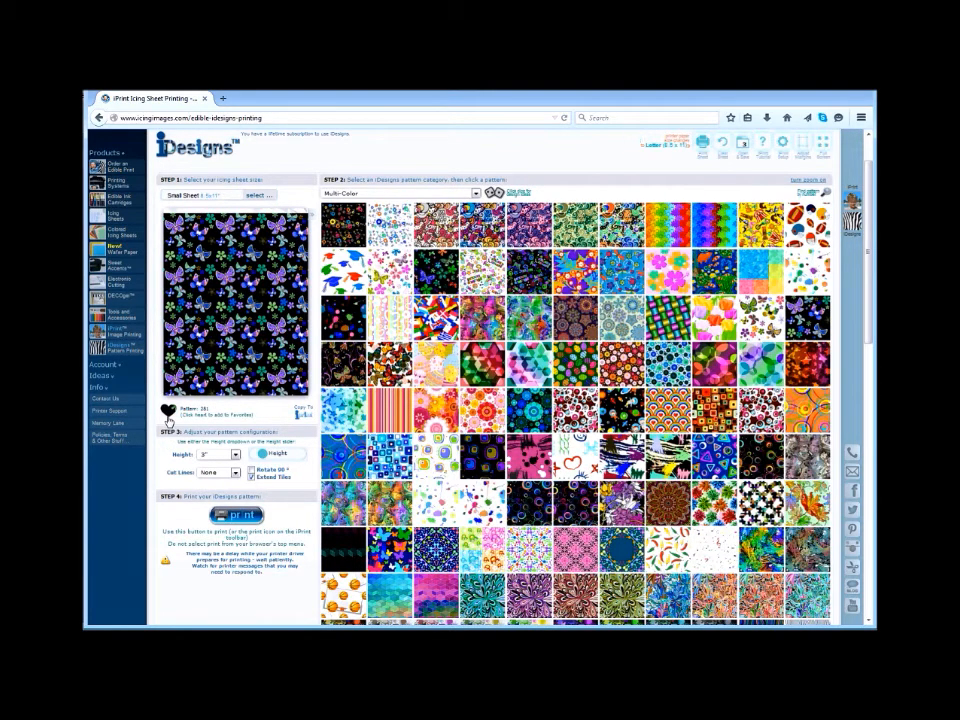
- Set the butterfly to 2 1/2", vertical cut lines, rotated 90°, tiles not extended; copy to iPrint
left_click(474, 193)
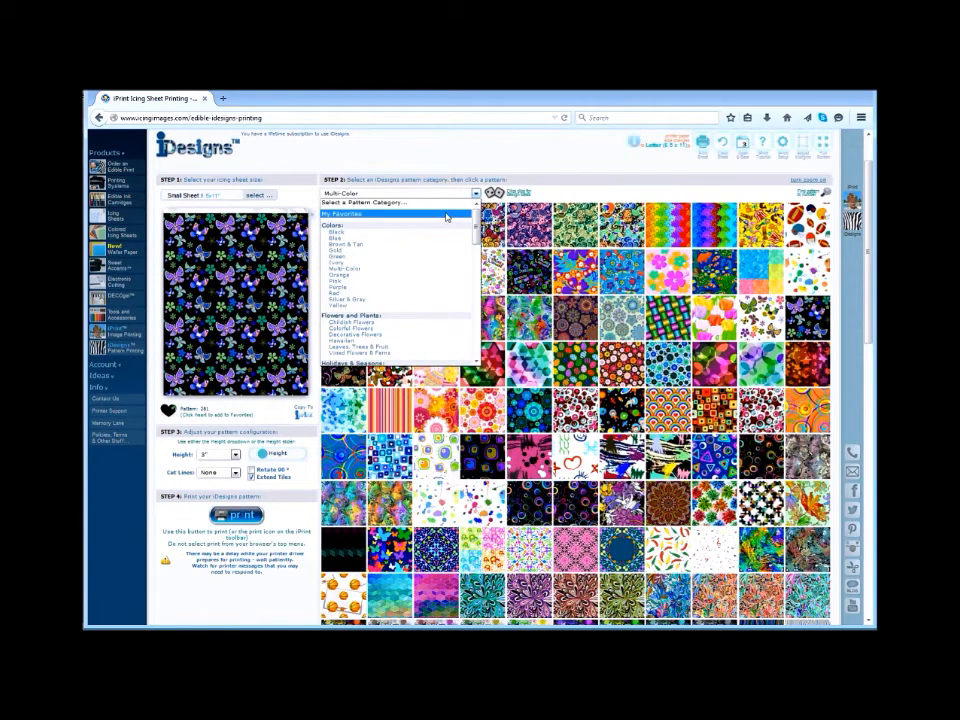
left_click(242, 410)
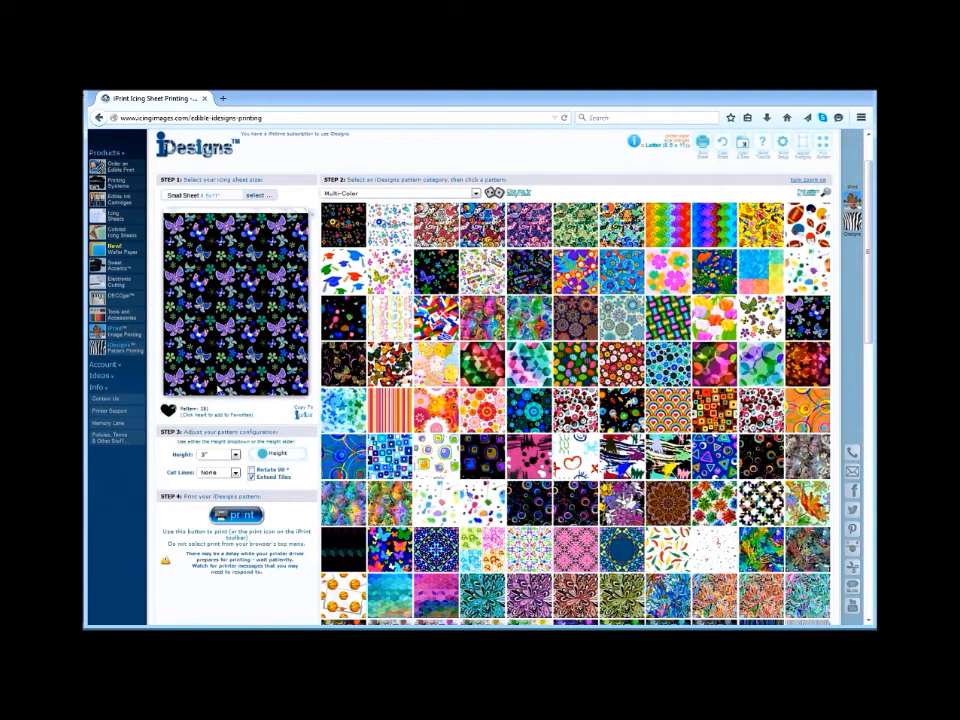
left_click(236, 455)
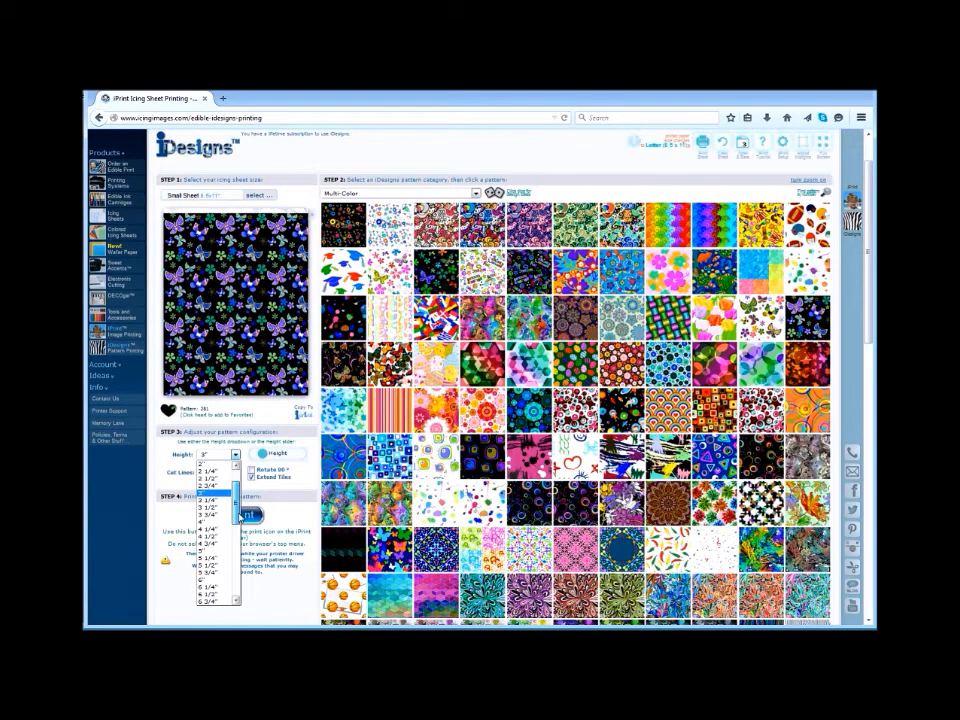
left_click(226, 481)
left_click(221, 472)
left_click(221, 490)
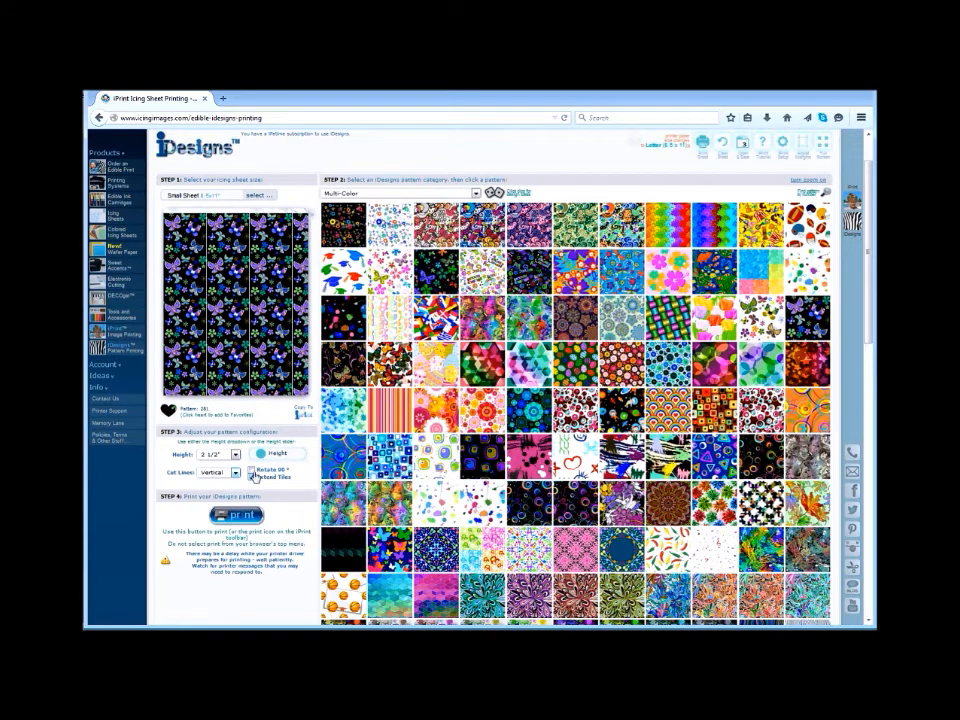
left_click(252, 470)
left_click(252, 477)
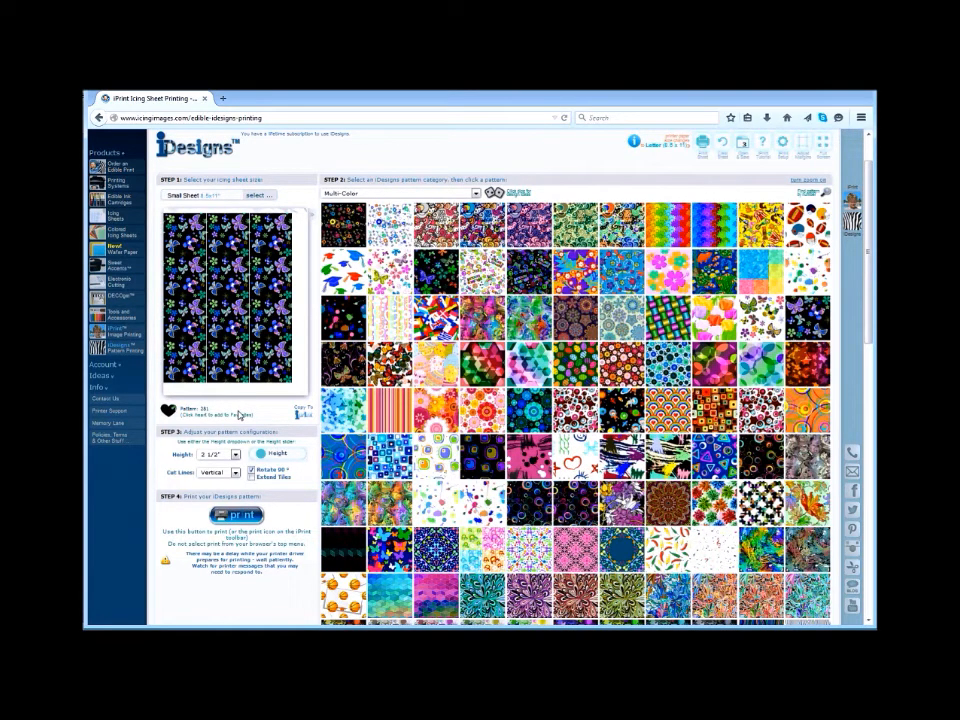
left_click(307, 415)
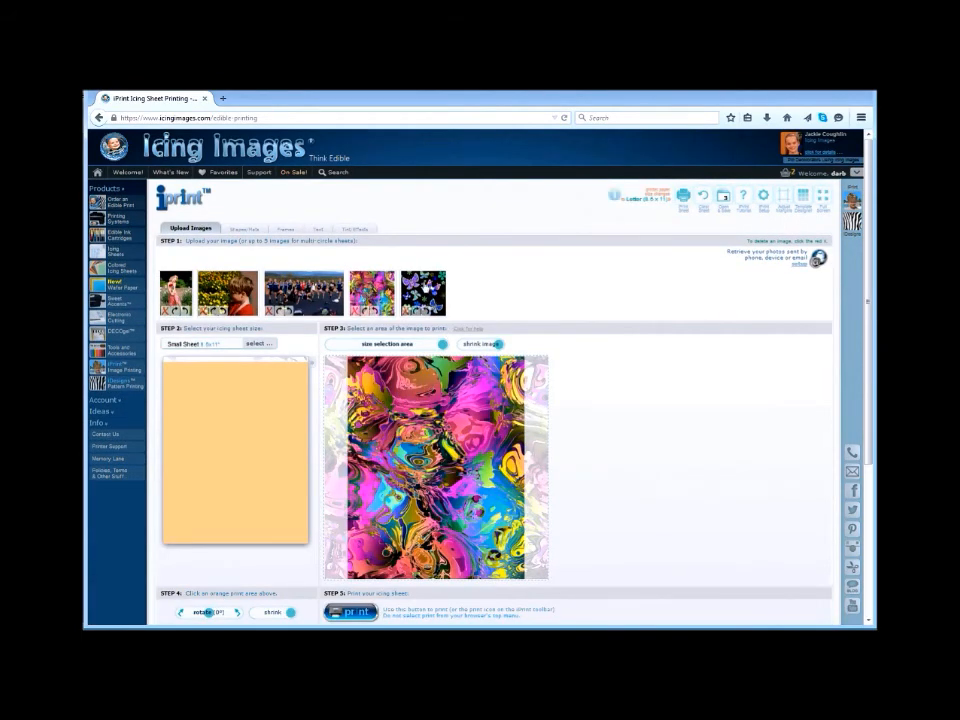
- Apply the butterfly image to all twelve 2.5" circles and shrink the print area onto a butterfly
left_click(427, 287)
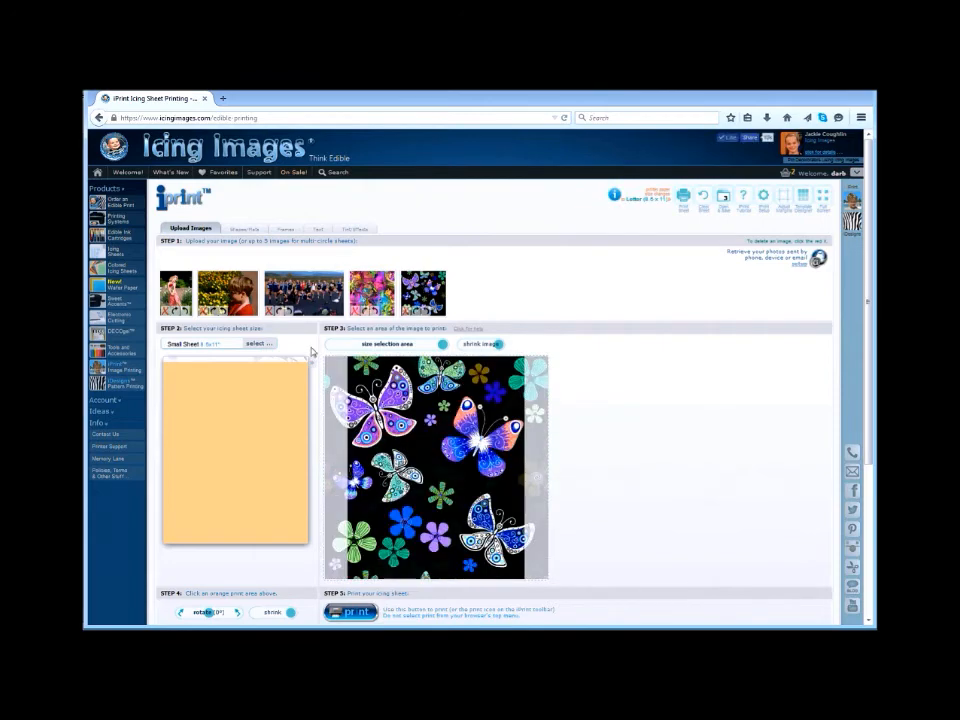
left_click(249, 345)
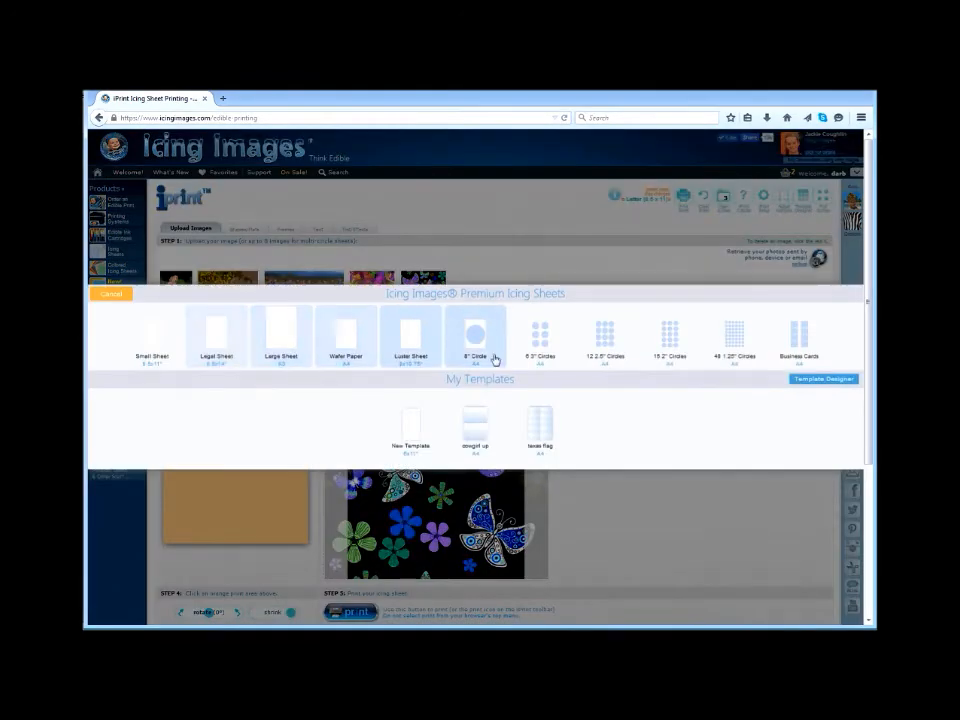
left_click(617, 346)
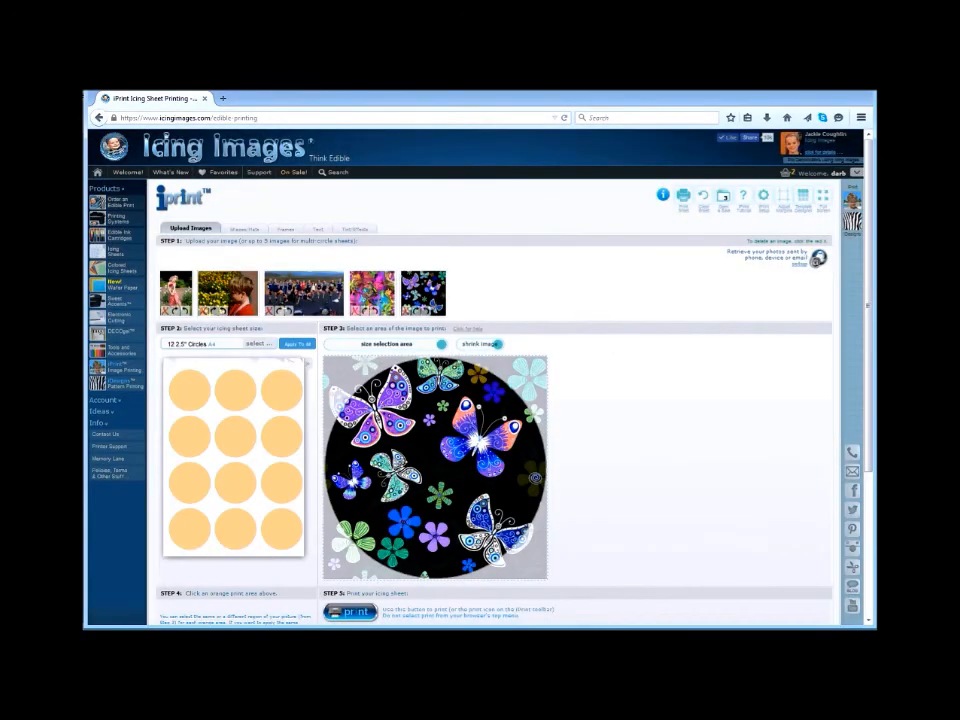
left_click(301, 345)
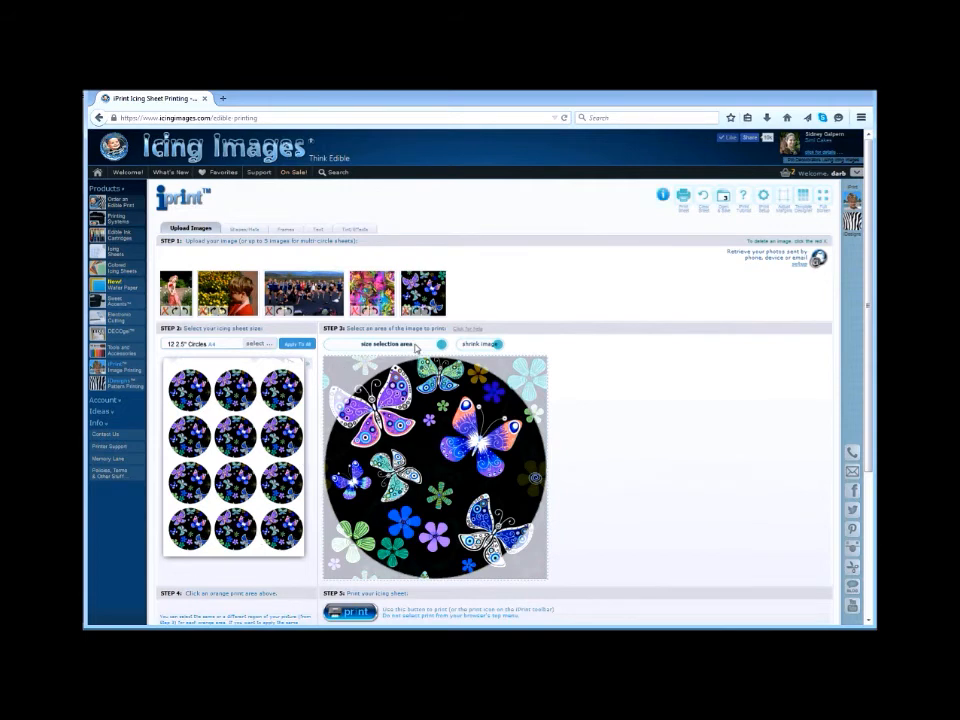
left_click_drag(441, 344, 377, 354)
left_click_drag(430, 463, 478, 436)
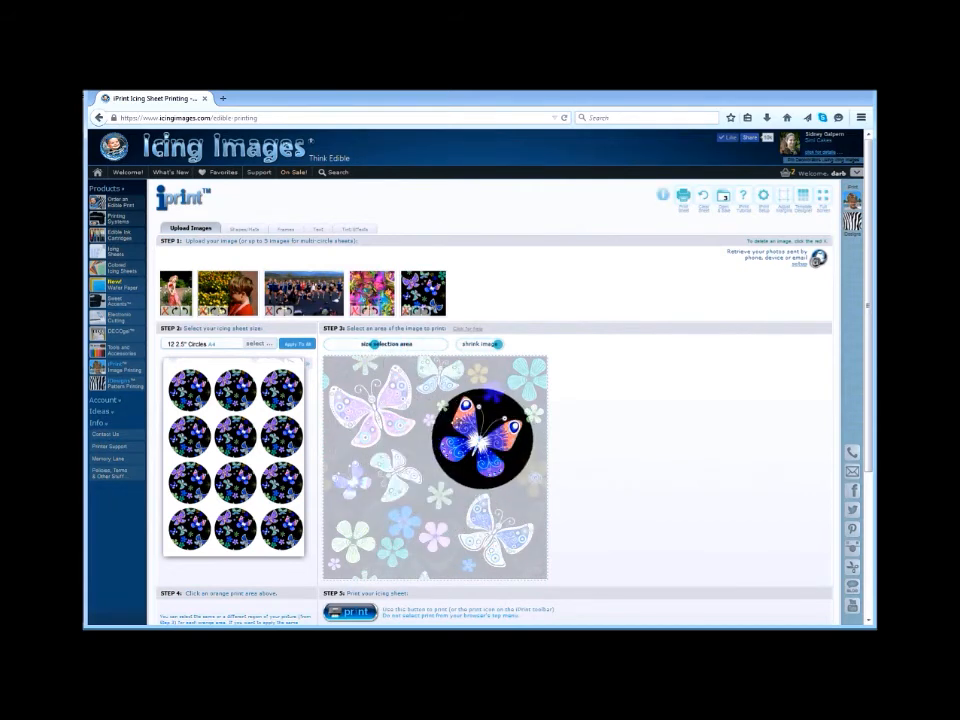
- Place individual, teal and blue butterfly crops into the right and middle column circles
left_click(288, 408)
left_click(283, 439)
left_click_drag(490, 422, 404, 467)
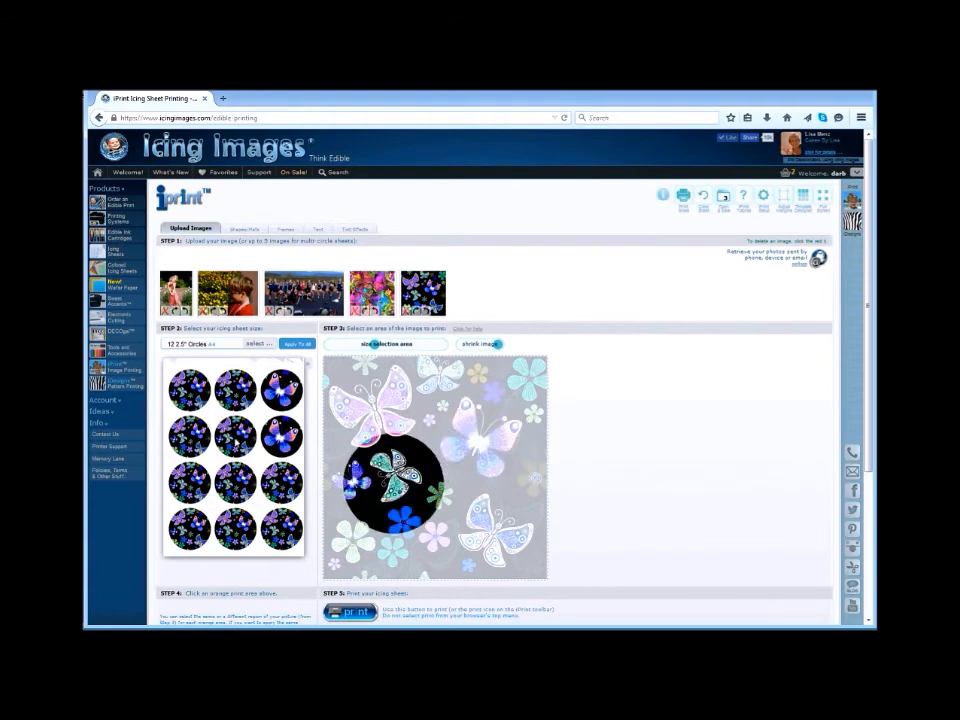
left_click(236, 441)
left_click(240, 392)
left_click_drag(417, 485, 512, 526)
left_click(283, 491)
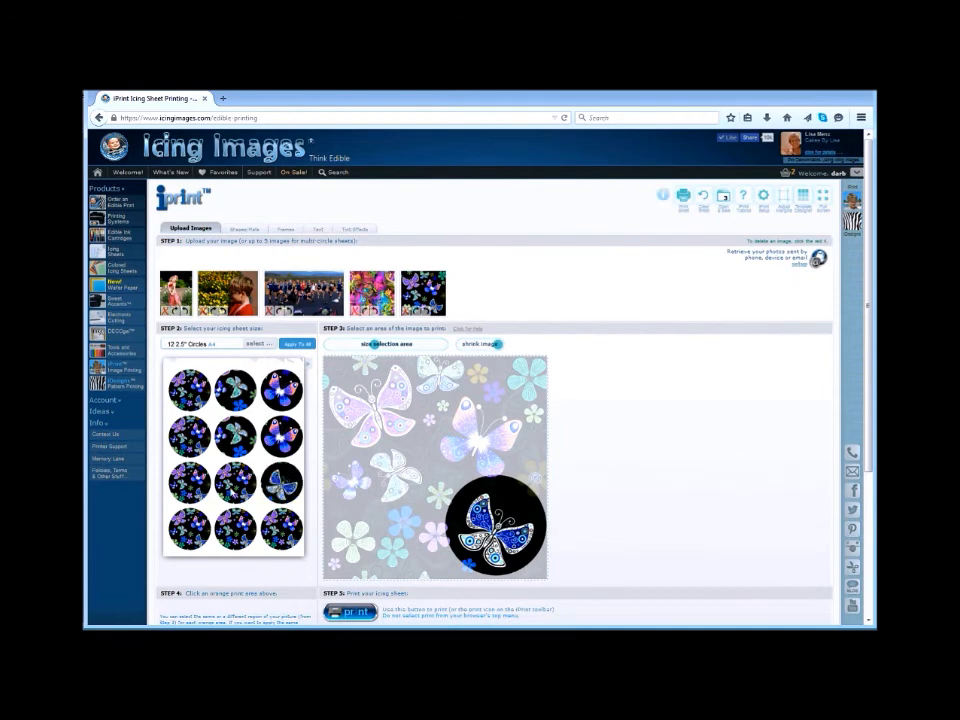
left_click(232, 491)
left_click(236, 528)
left_click(273, 533)
- Put the lower-left flower cluster into the bottom-row middle and third-row left circles
left_click_drag(496, 524, 406, 527)
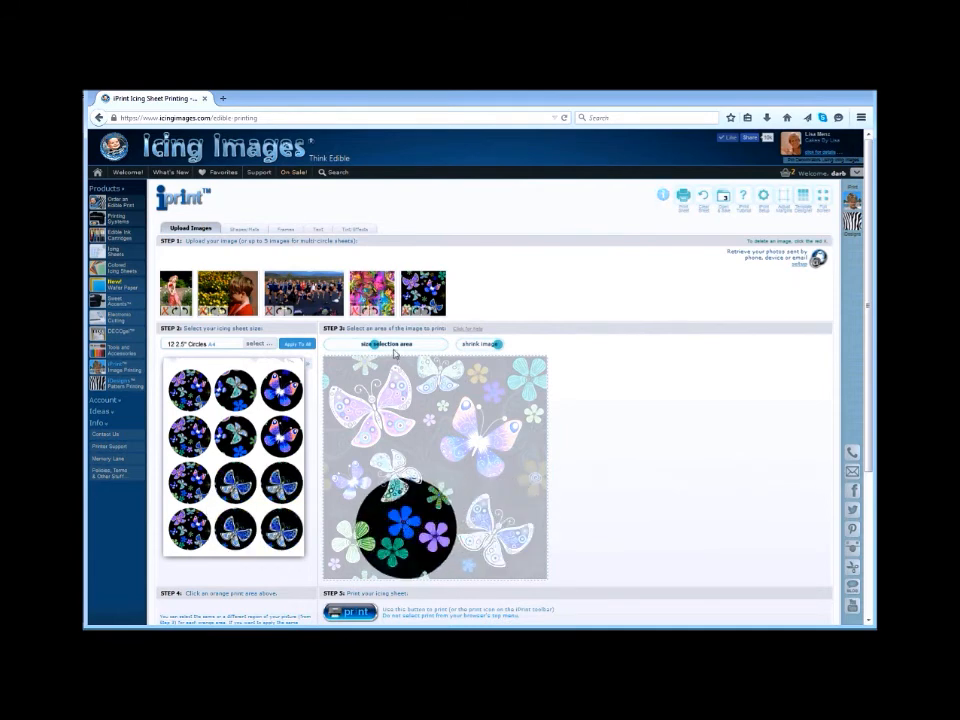
left_click_drag(375, 343, 366, 343)
left_click_drag(397, 513, 400, 520)
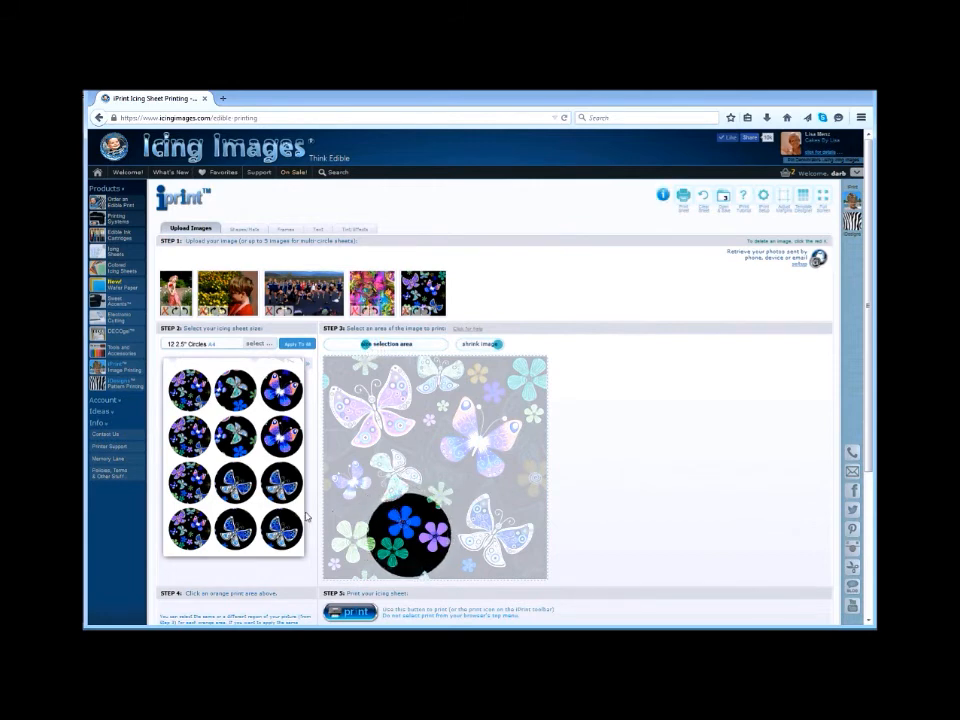
left_click(240, 528)
left_click(192, 482)
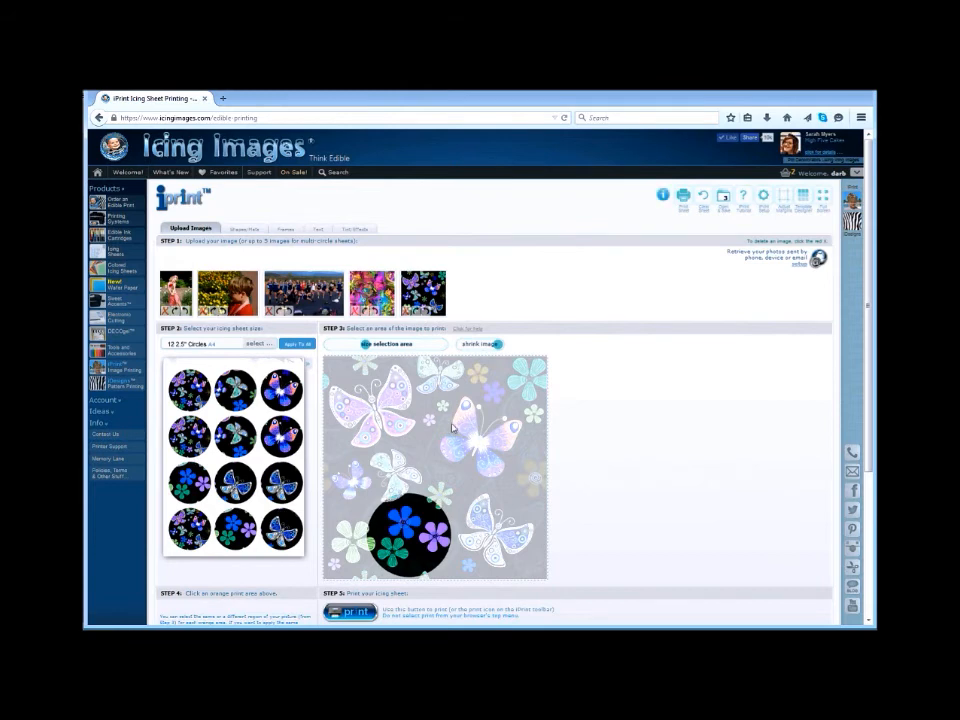
- Switch to iDesigns and pick Small Sheet as the icing sheet size
left_click(852, 222)
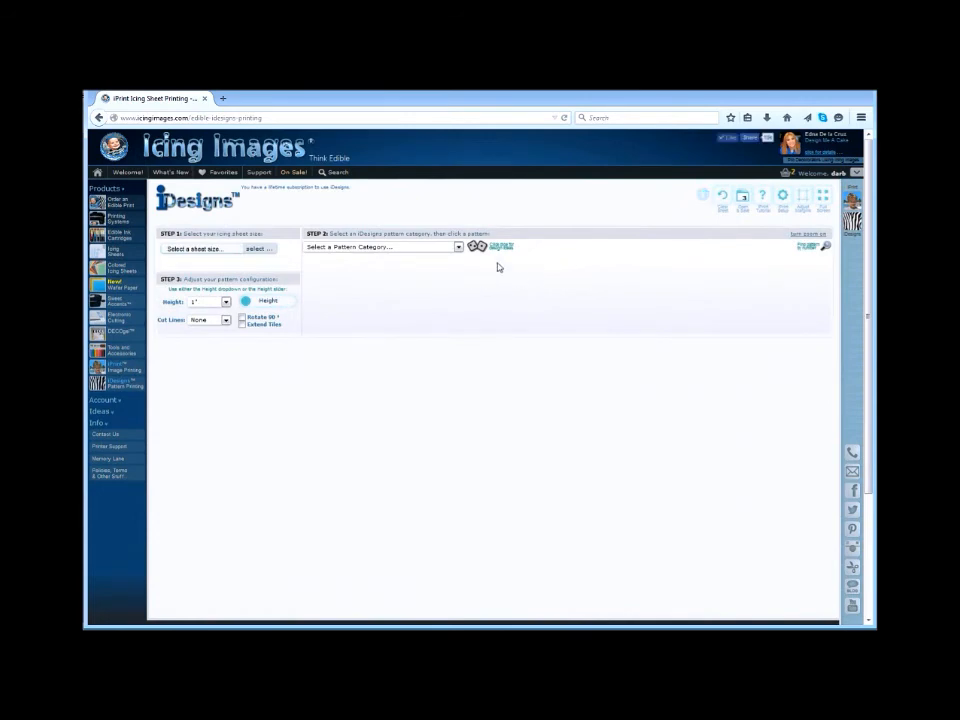
left_click(212, 251)
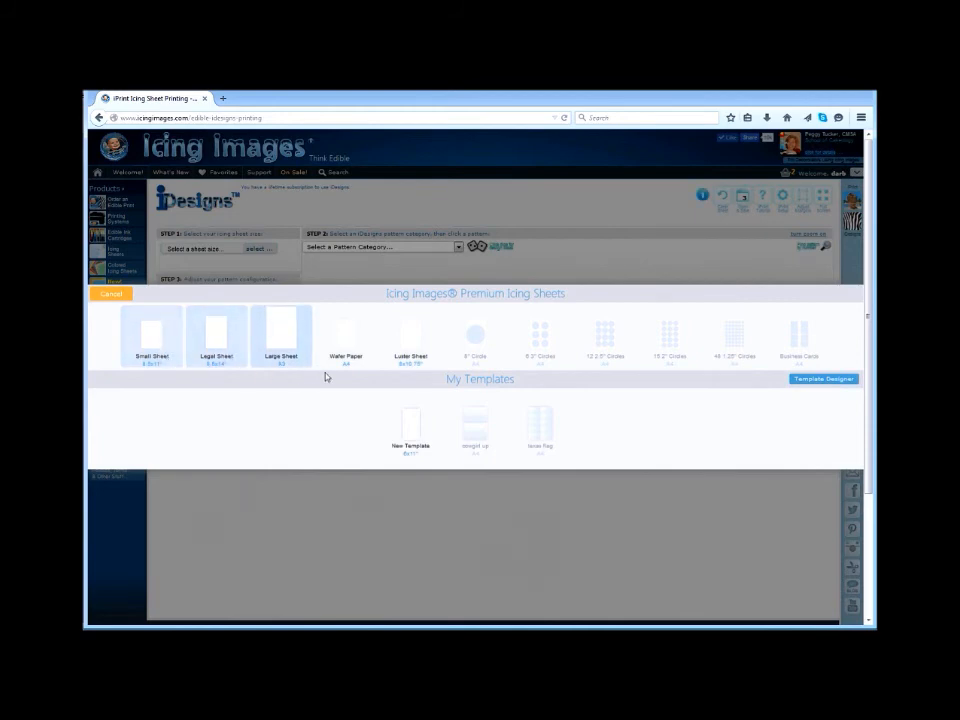
left_click(165, 349)
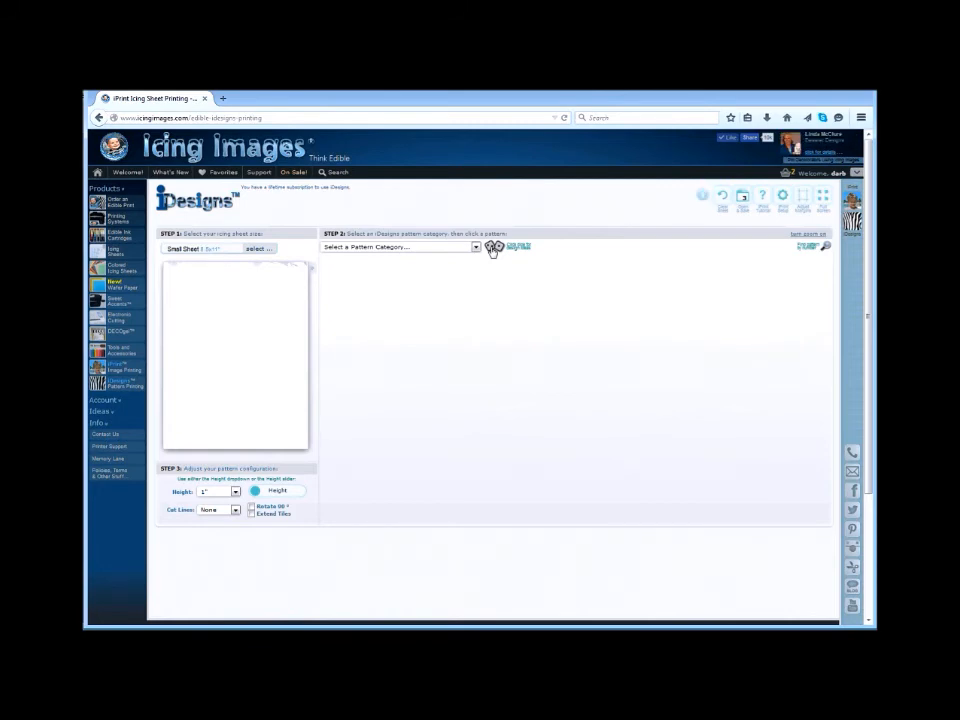
- Apply the dark lace pattern at 5 1/2" height, tiled to fill the whole sheet
left_click(491, 250)
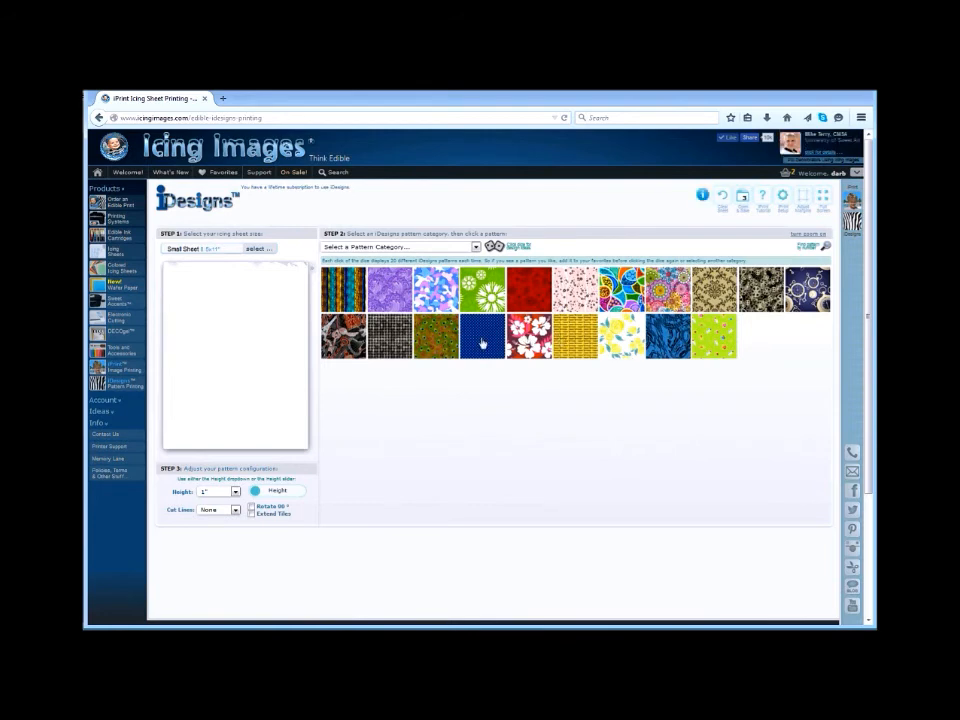
left_click(749, 290)
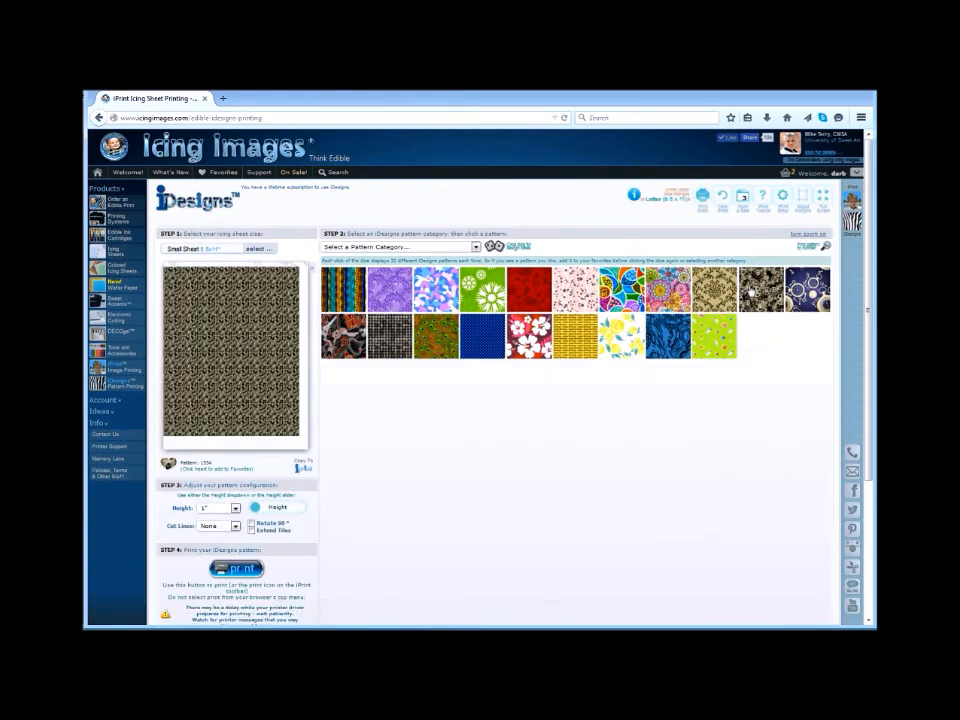
left_click(214, 509)
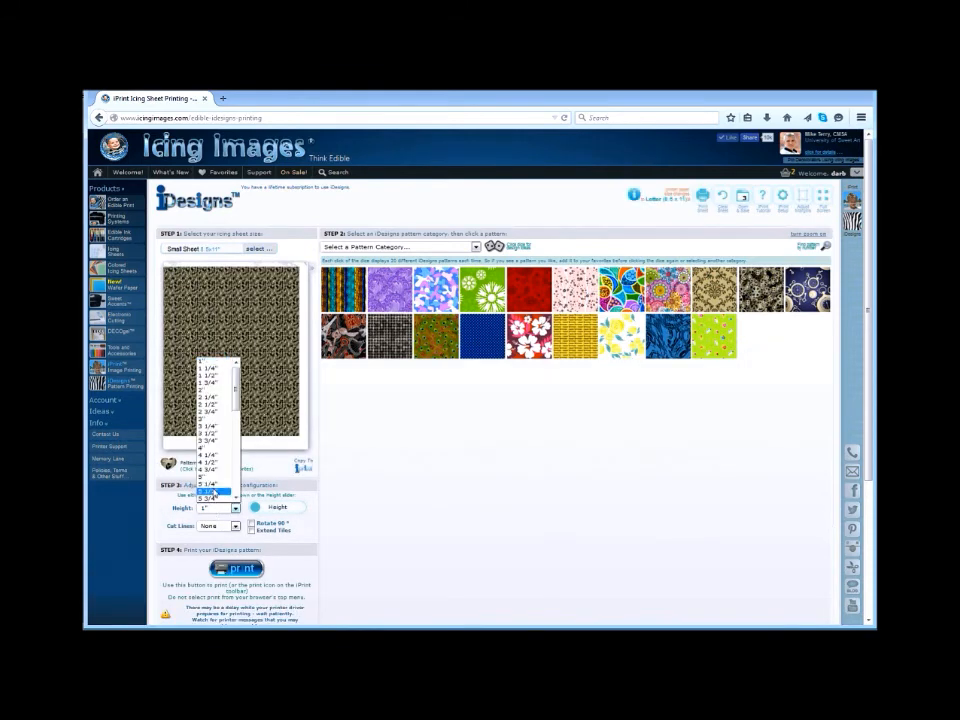
left_click(213, 488)
left_click(252, 530)
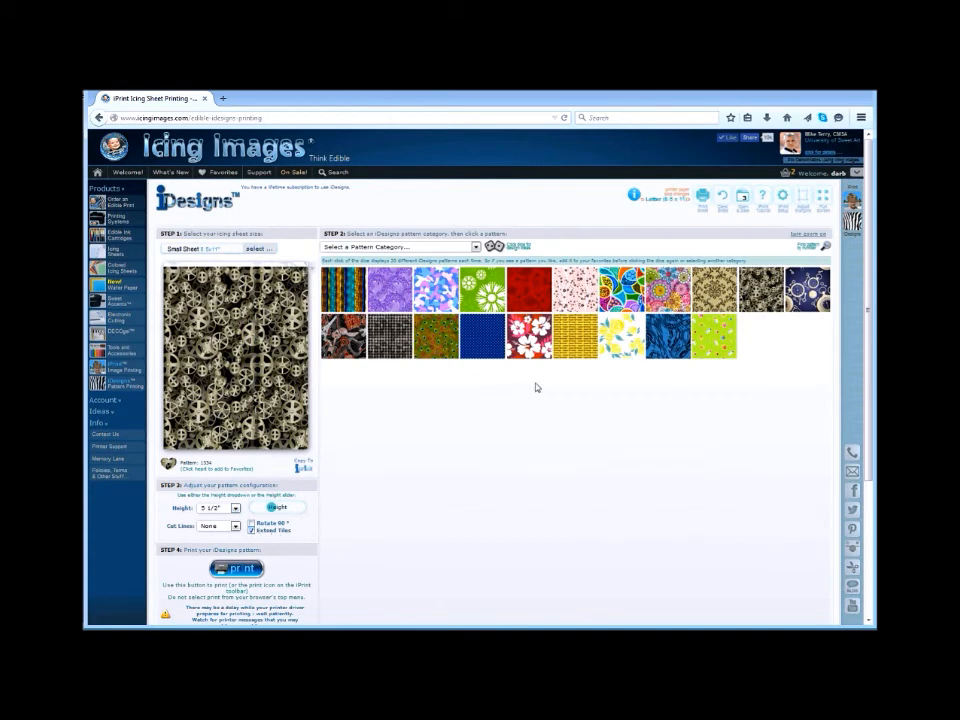
- Preview the blue swirl, blue dotted and Eiffel tower patterns on the sheet
left_click(666, 340)
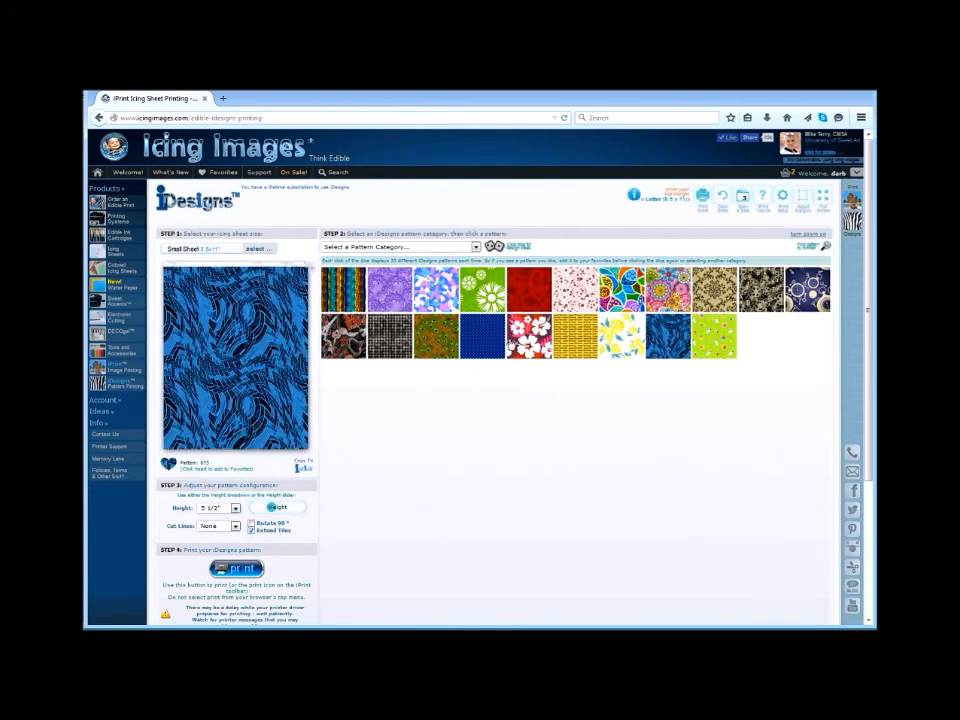
left_click(481, 345)
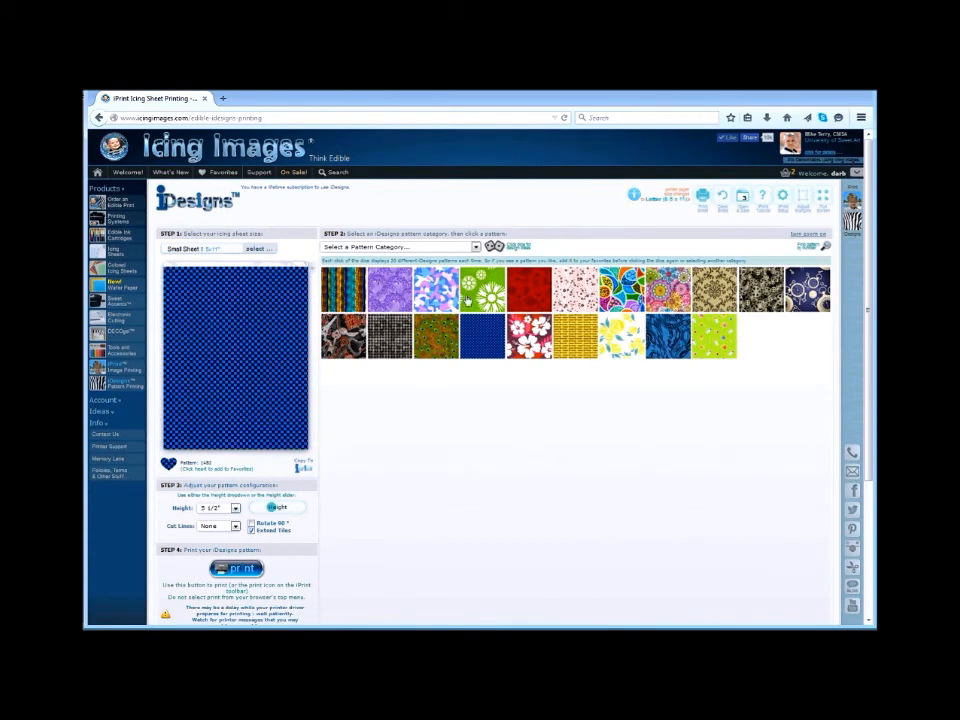
left_click(344, 350)
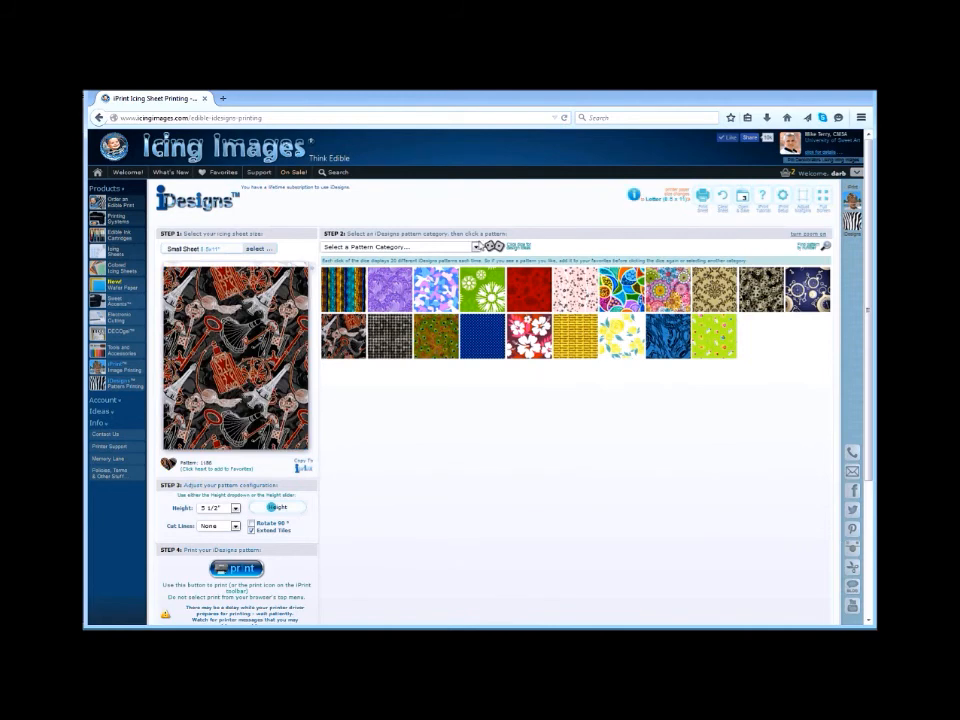
- Load fresh random patterns, try floral, bamboo, hearts and moustache, and keep pink branches
left_click(493, 248)
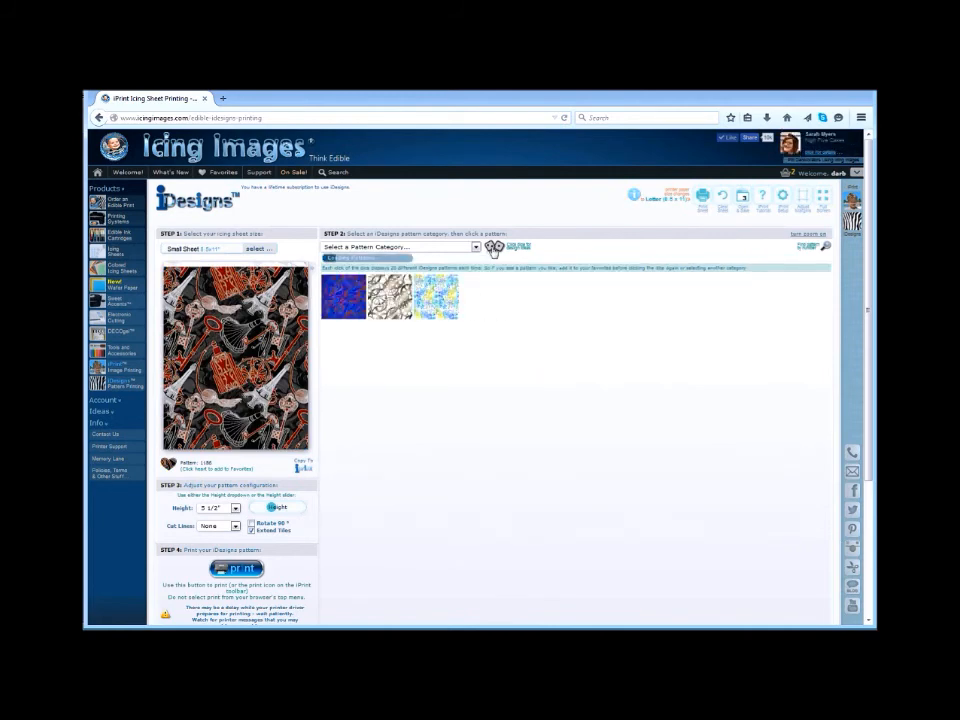
left_click(438, 305)
left_click(342, 350)
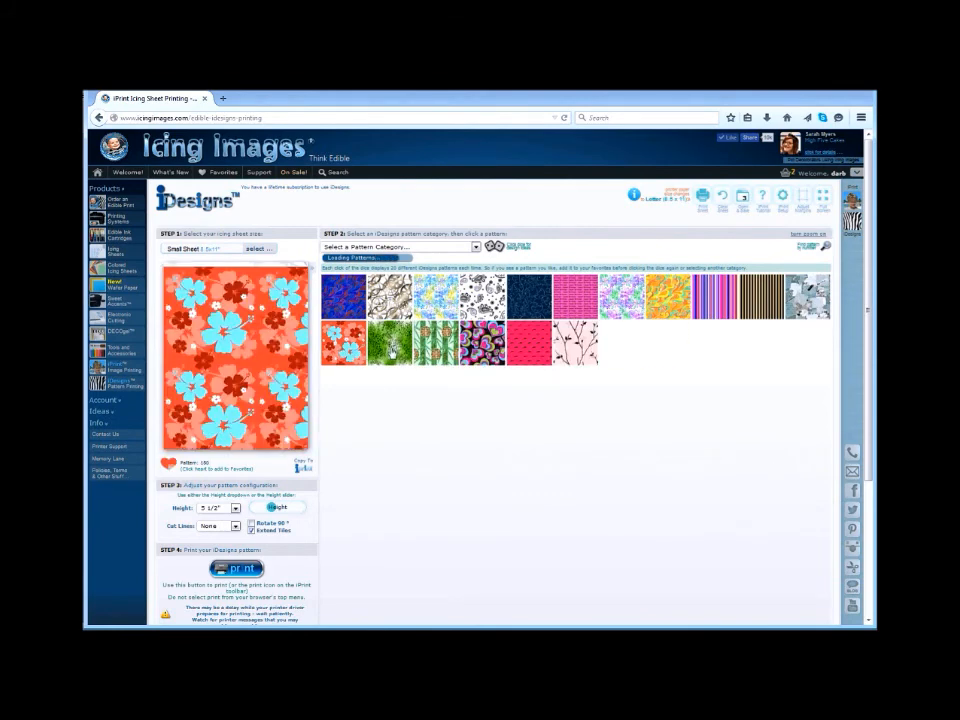
left_click(391, 353)
left_click(435, 357)
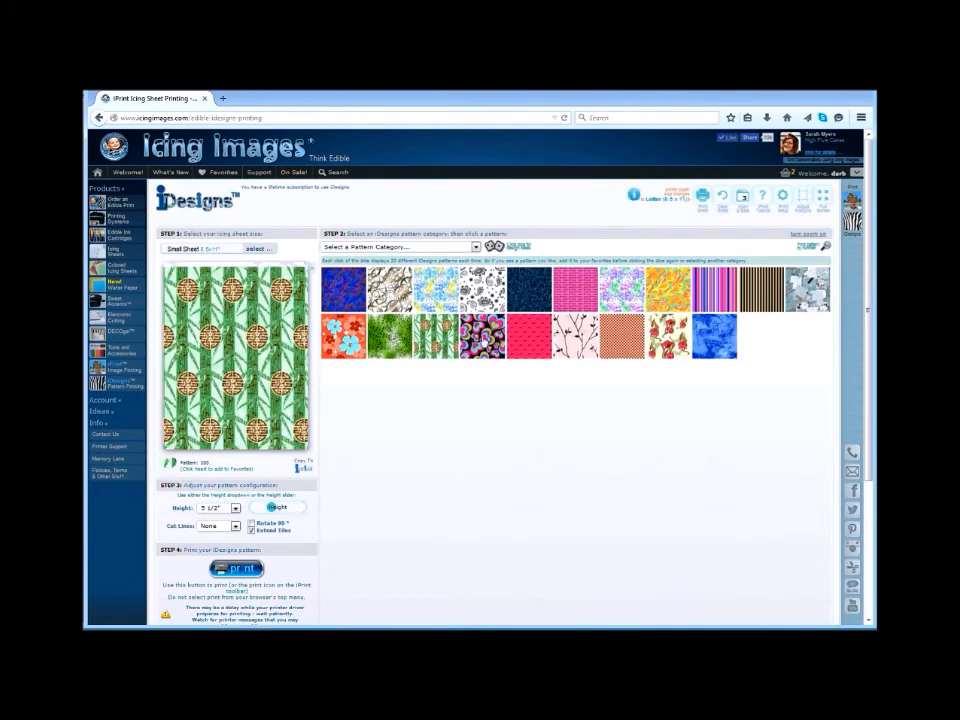
left_click(482, 338)
left_click(540, 347)
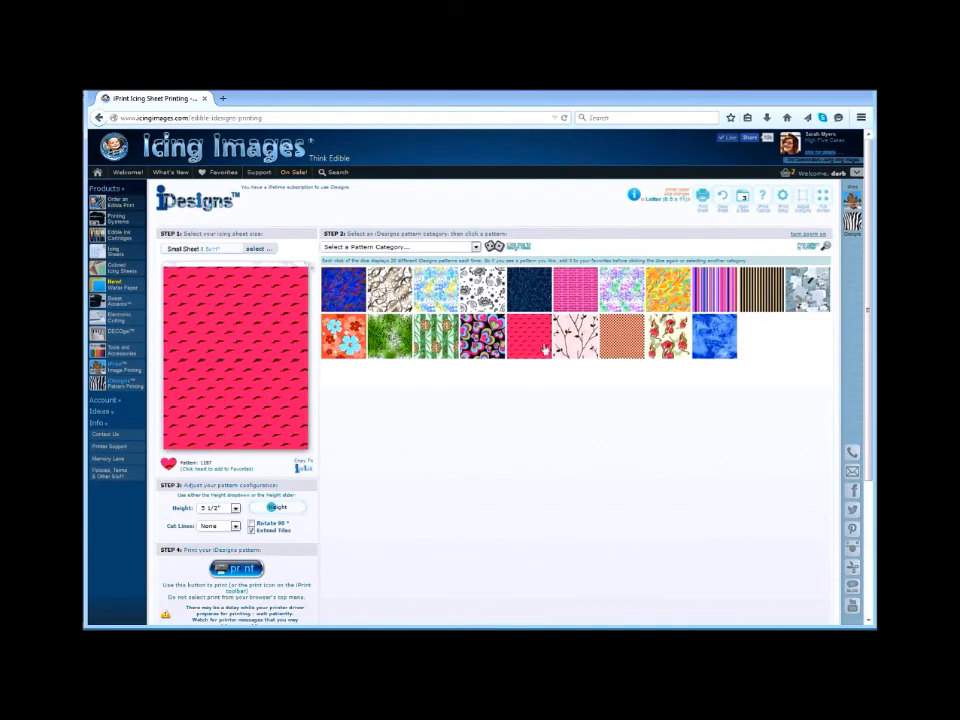
left_click(576, 340)
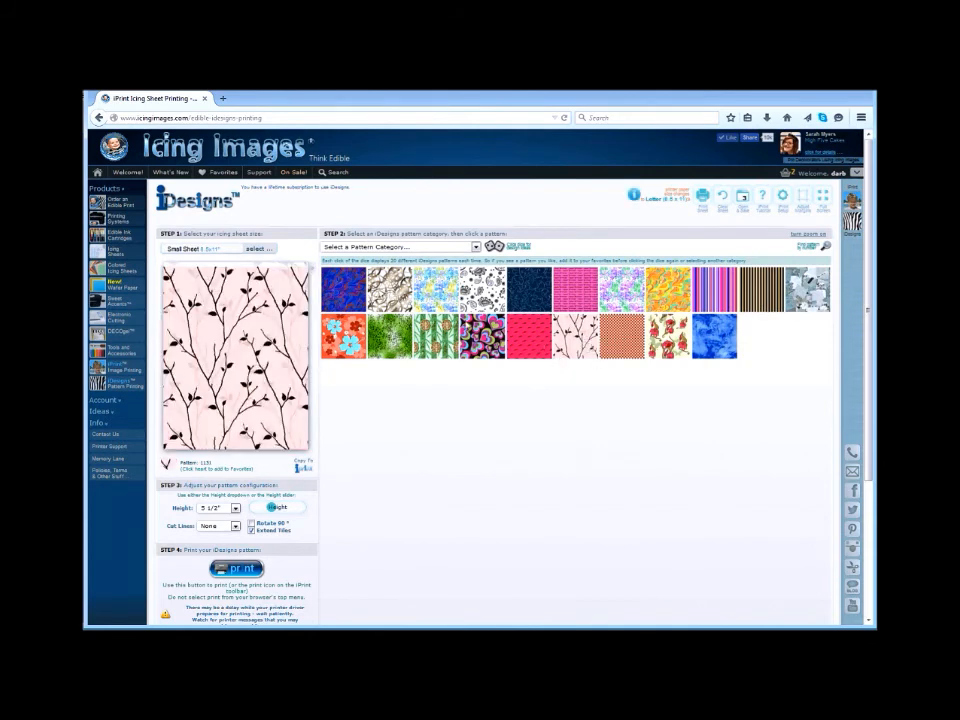
left_click(476, 248)
left_click_drag(476, 262, 476, 366)
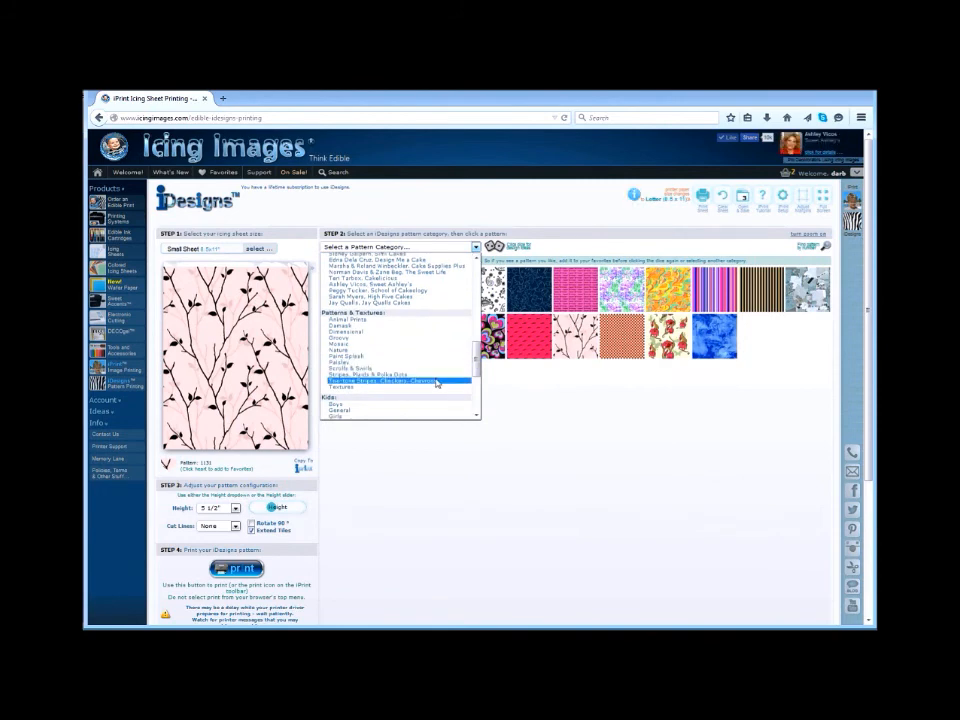
- Choose the Two-tone Stripes, Checkers, Chevrons category and preview several stripes and a blue checker
left_click(435, 382)
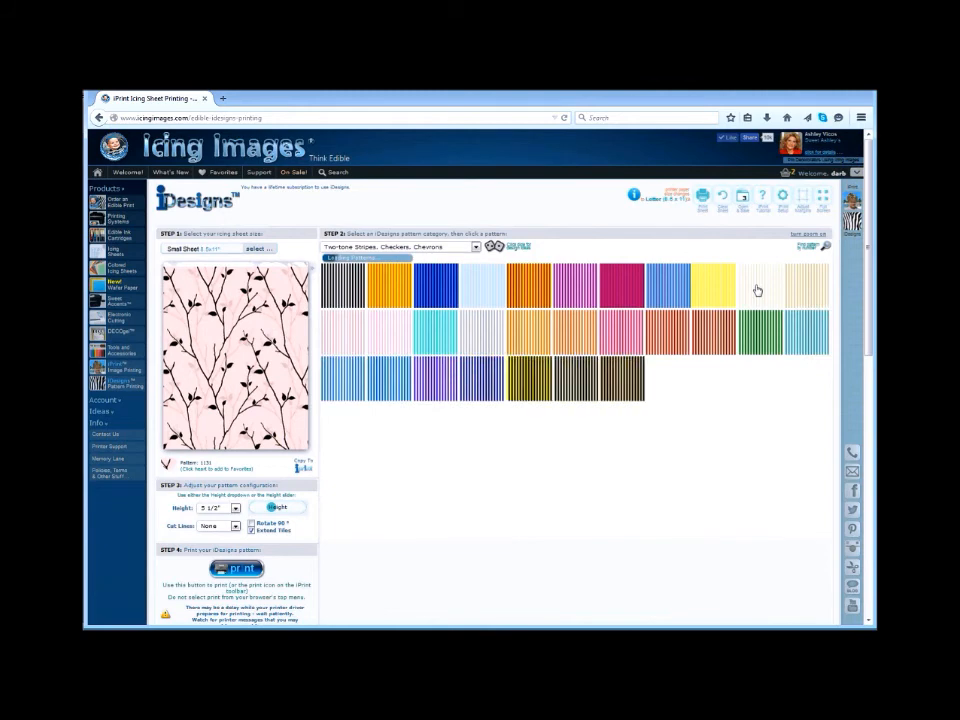
left_click(355, 302)
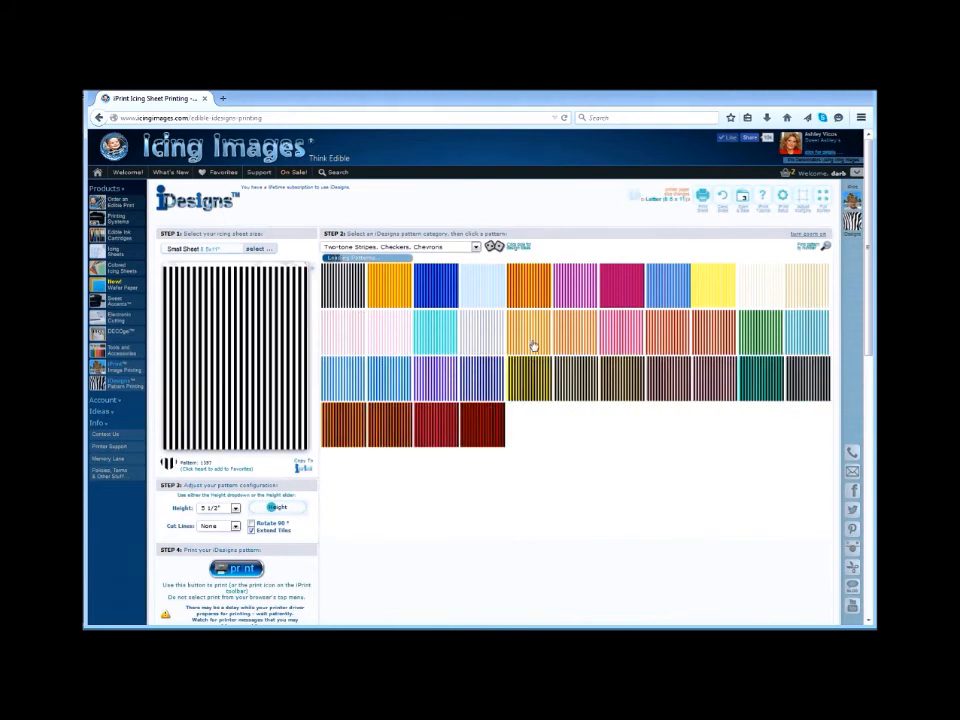
left_click(523, 376)
left_click(530, 438)
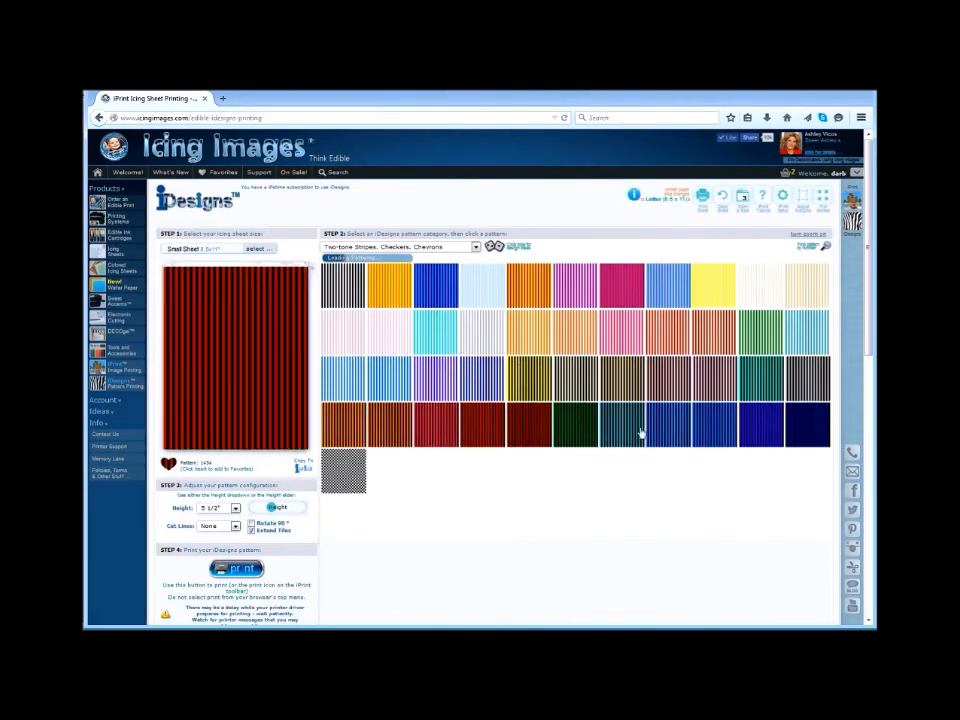
left_click(656, 429)
left_click(441, 470)
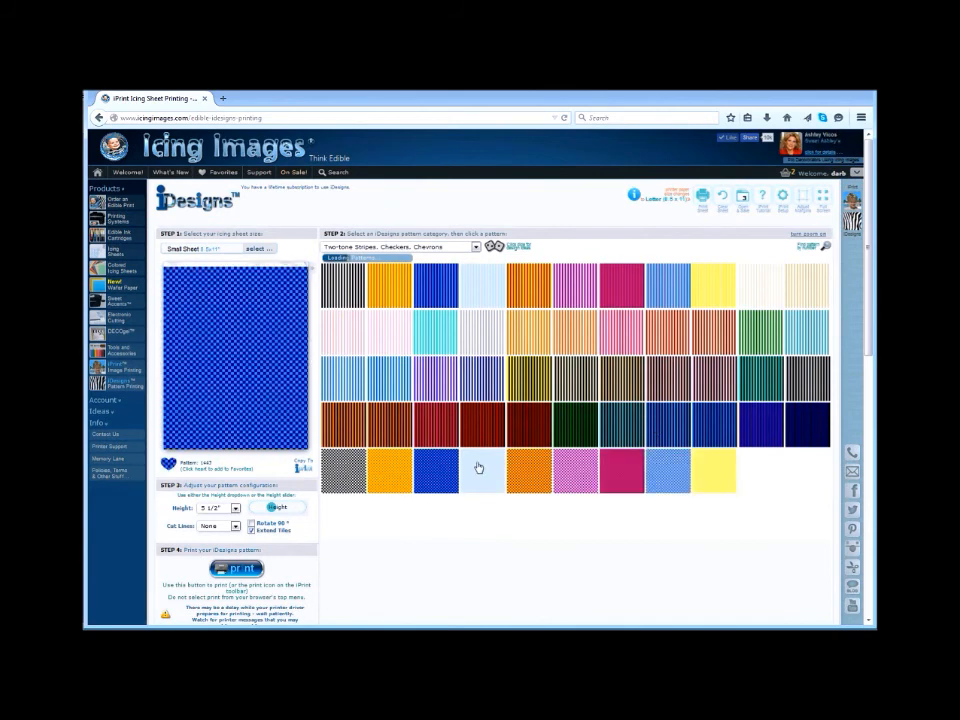
scroll(497, 473, "down", 2)
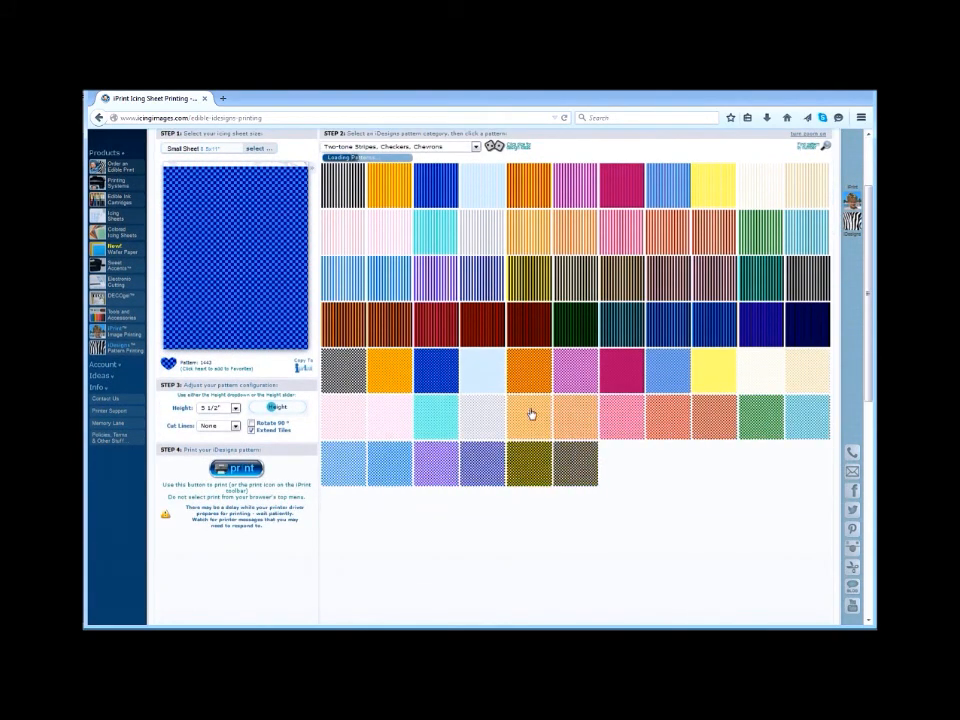
- Preview the olive, red and dark green checkers and a black-and-white chevron
left_click(525, 458)
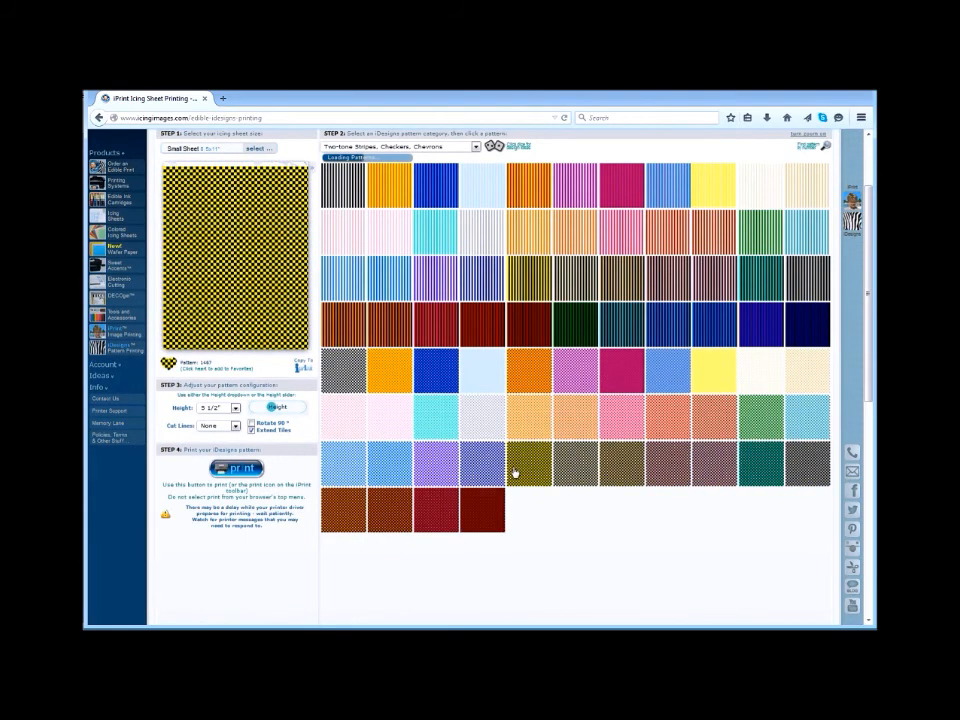
left_click(436, 508)
left_click(562, 511)
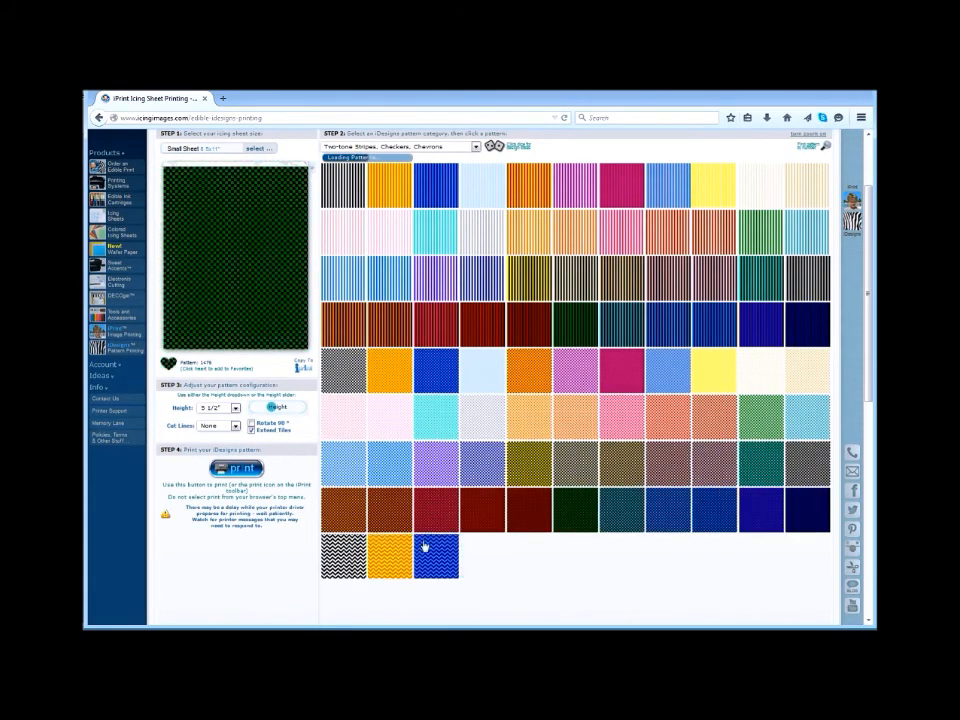
left_click(356, 566)
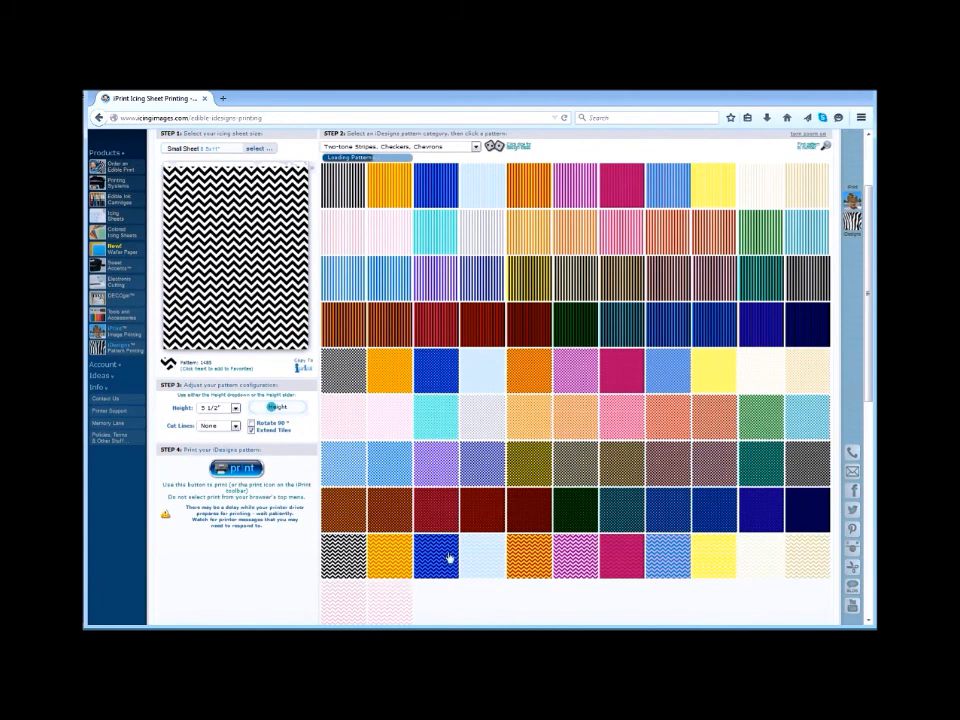
scroll(447, 555, "down", 1)
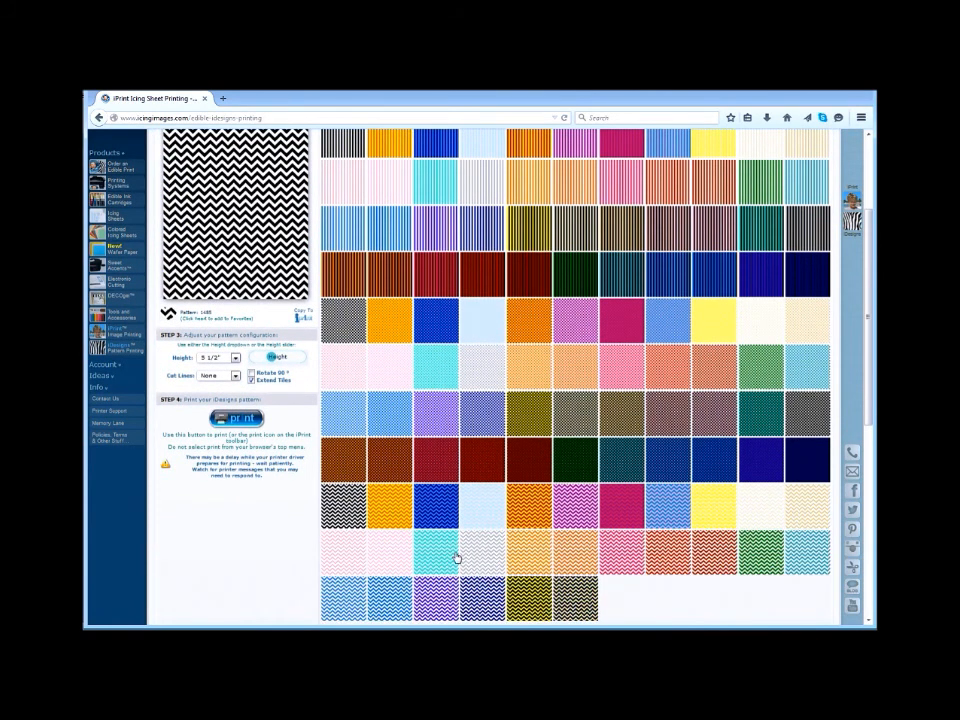
scroll(527, 560, "down", 1)
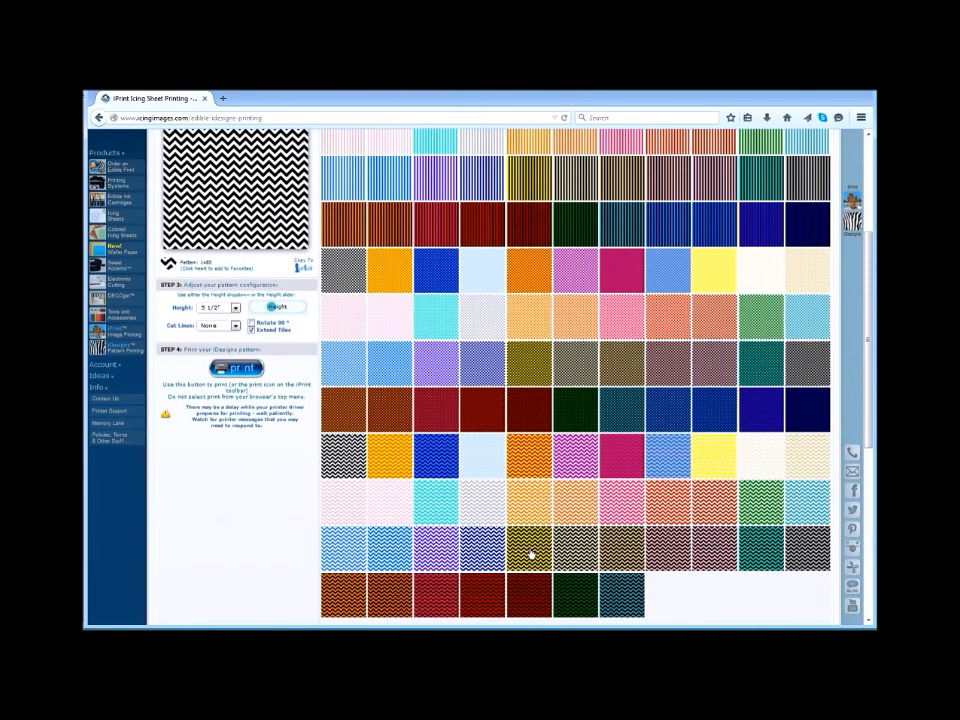
scroll(530, 555, "down", 1)
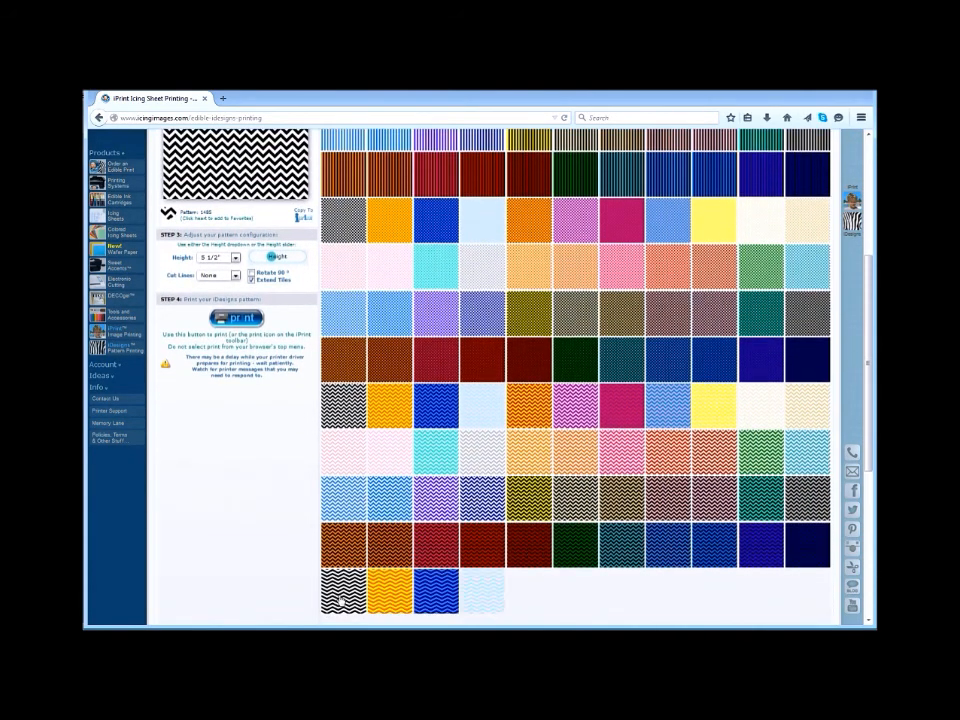
- Compare larger and smaller chevron patterns, settling on the large chevron
left_click(345, 408)
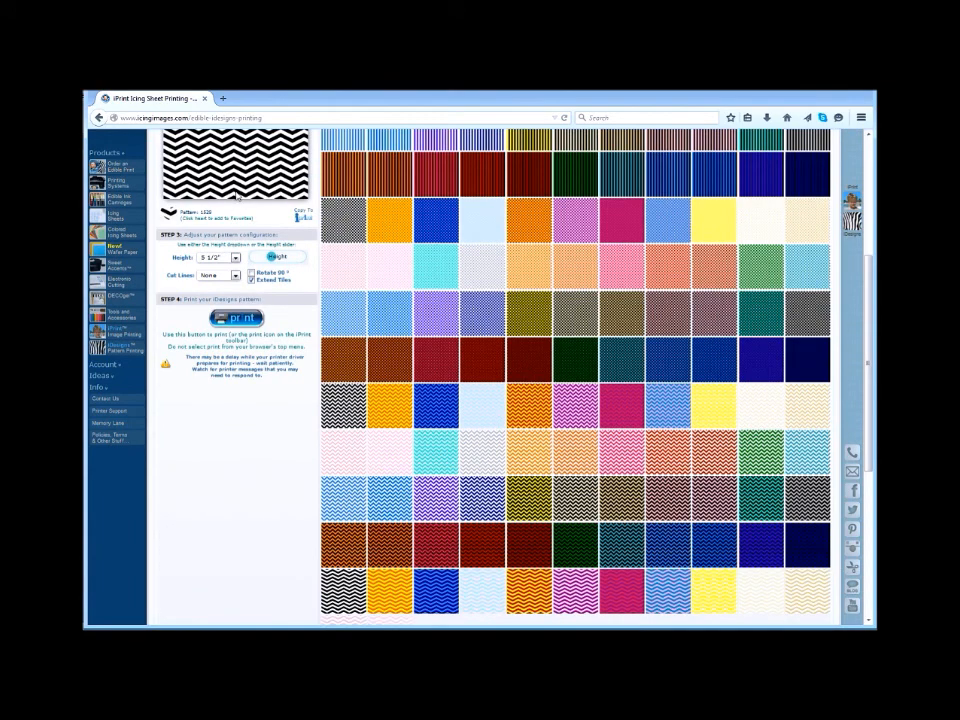
left_click(343, 416)
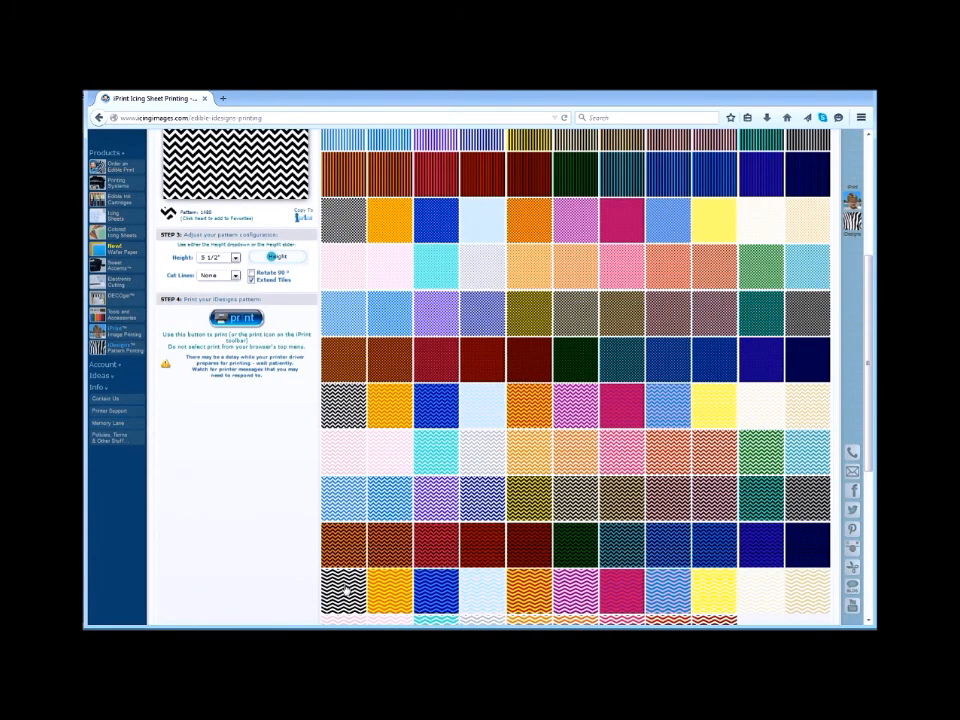
left_click(347, 574)
scroll(525, 567, "down", 2)
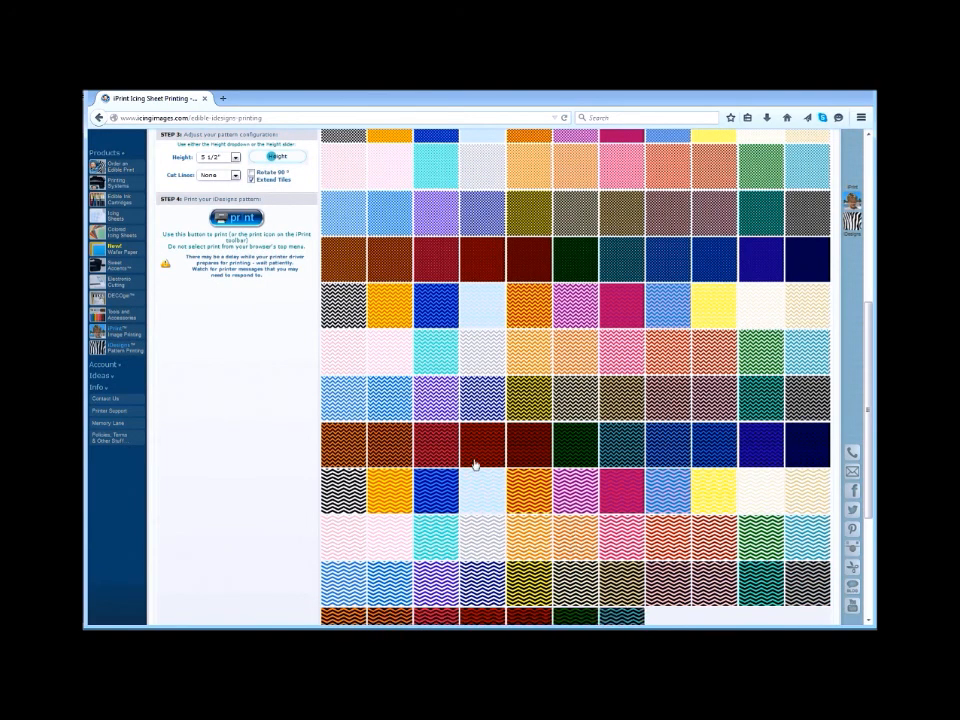
scroll(472, 447, "up", 3)
scroll(472, 447, "up", 5)
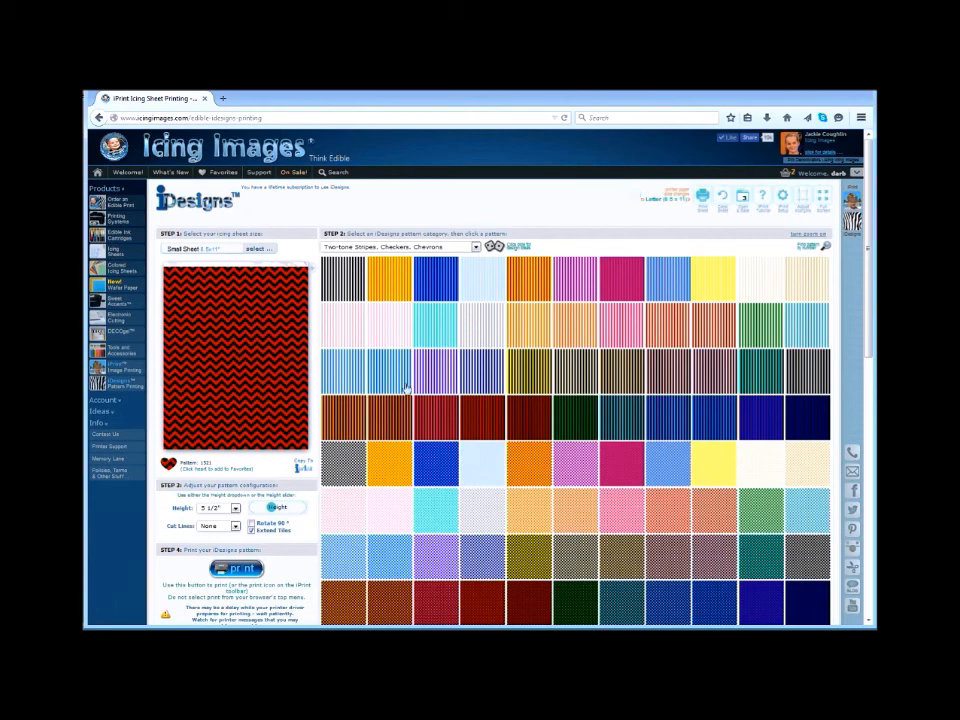
- Go to Info > Printer Support and expand the Ideas list in the sidebar
left_click(110, 447)
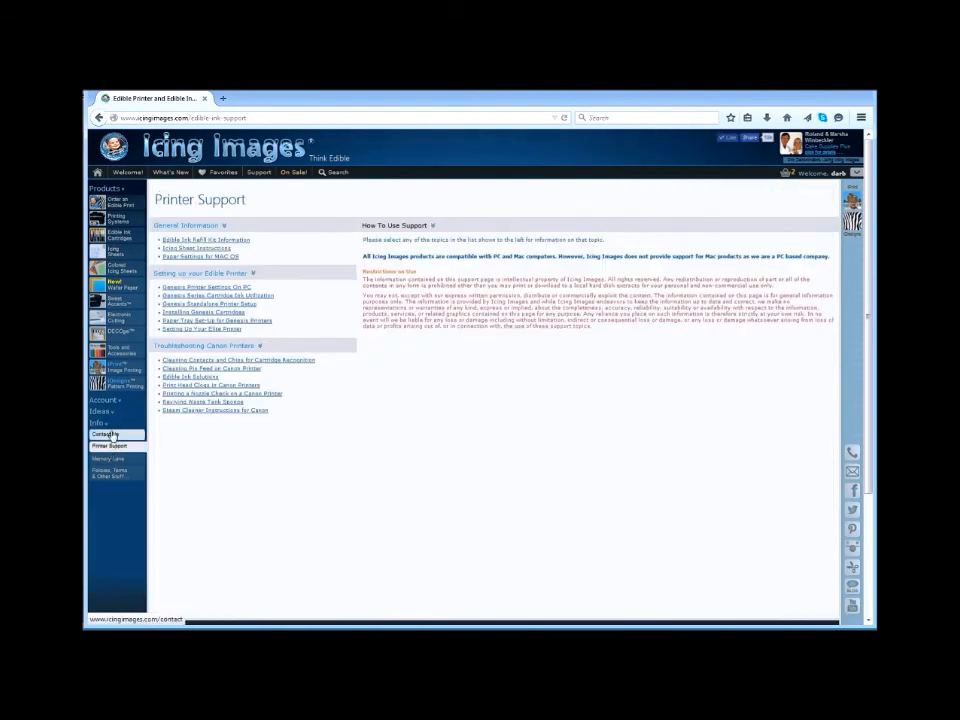
left_click(113, 413)
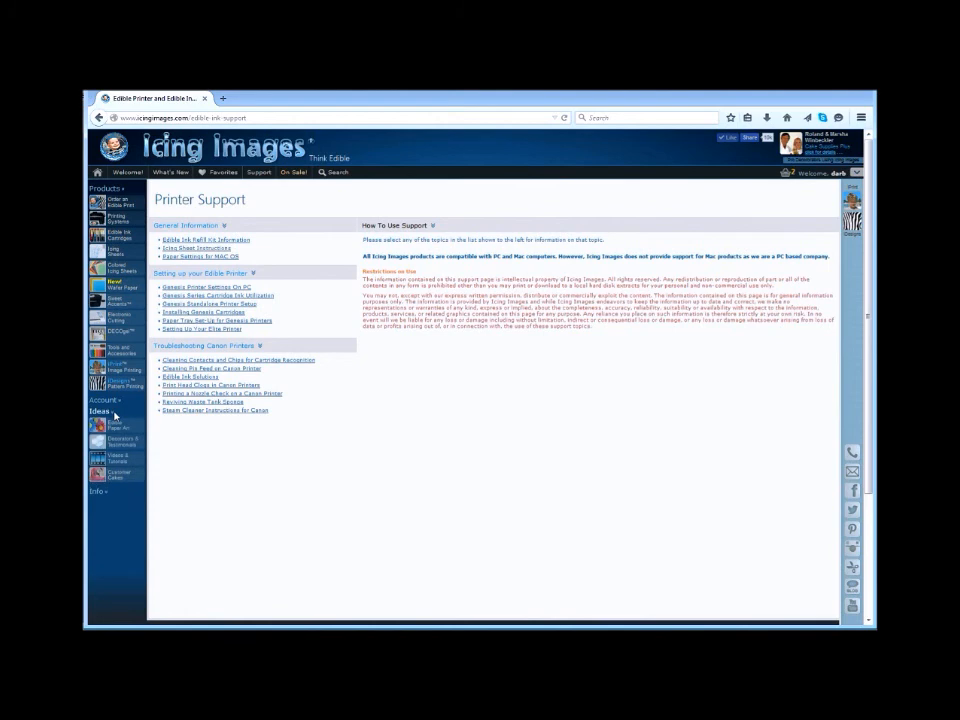